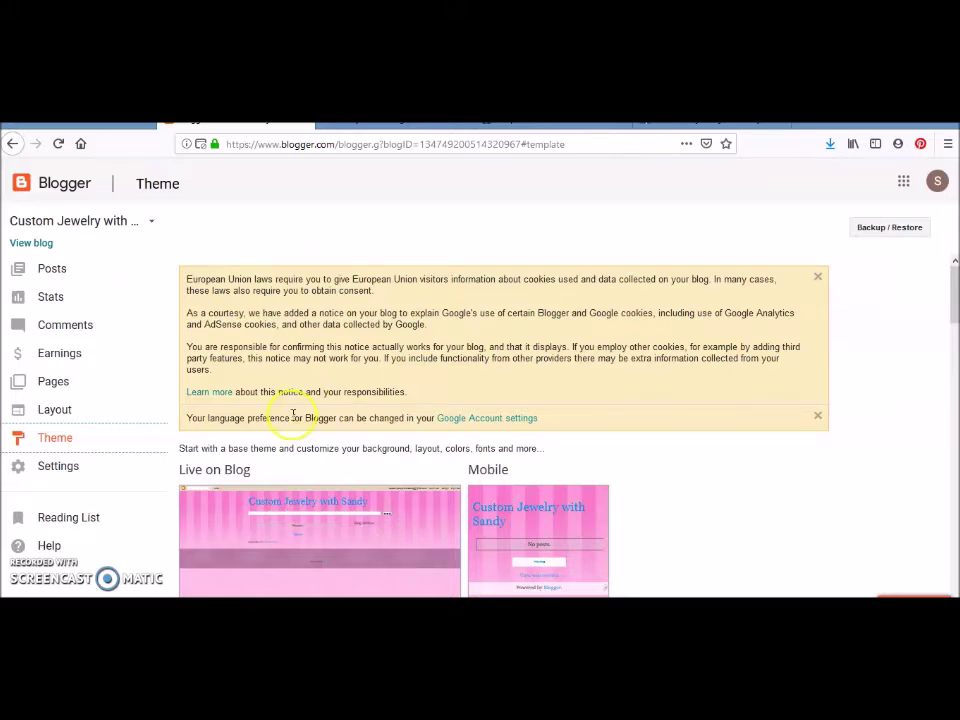
Step: Open the blog's Layout page and look over its gadget sections down to the footer and the favicon settings
{"action": "left_click", "coordinate": [55, 410]}
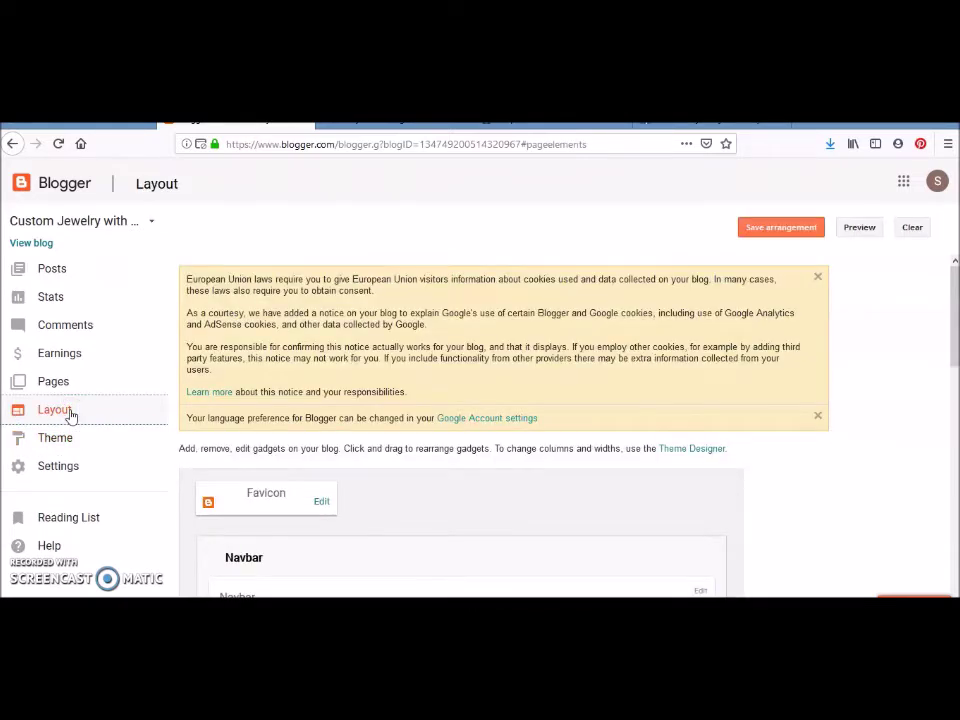
{"action": "left_click_drag", "start_coordinate": [955, 285], "coordinate": [955, 500]}
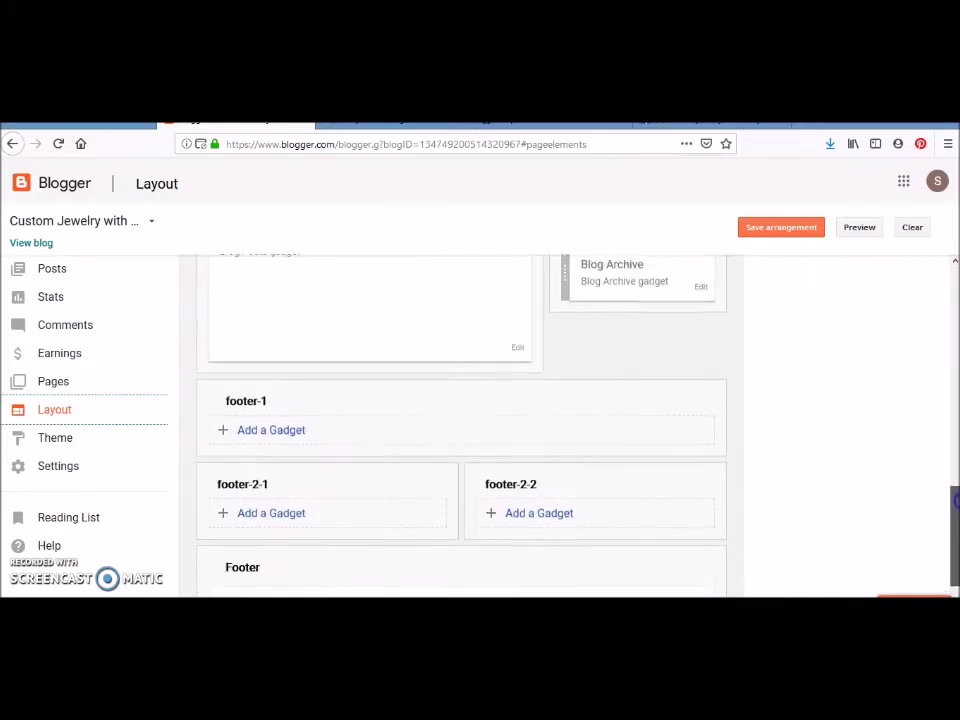
{"action": "scroll", "coordinate": [955, 500], "scroll_direction": "up", "scroll_amount": 3}
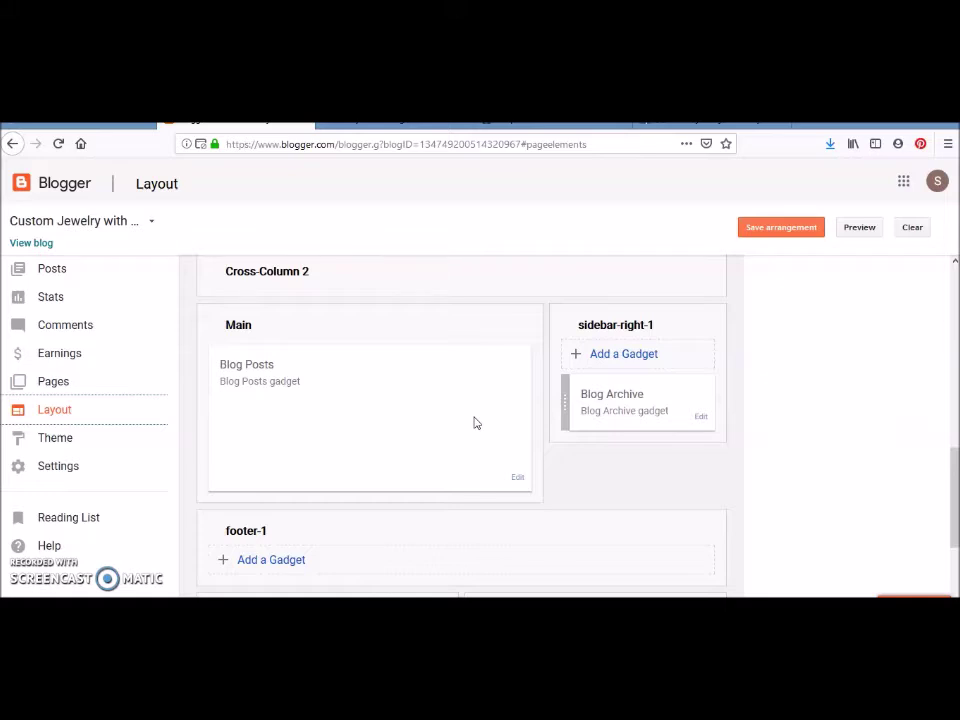
{"action": "left_click", "coordinate": [955, 473]}
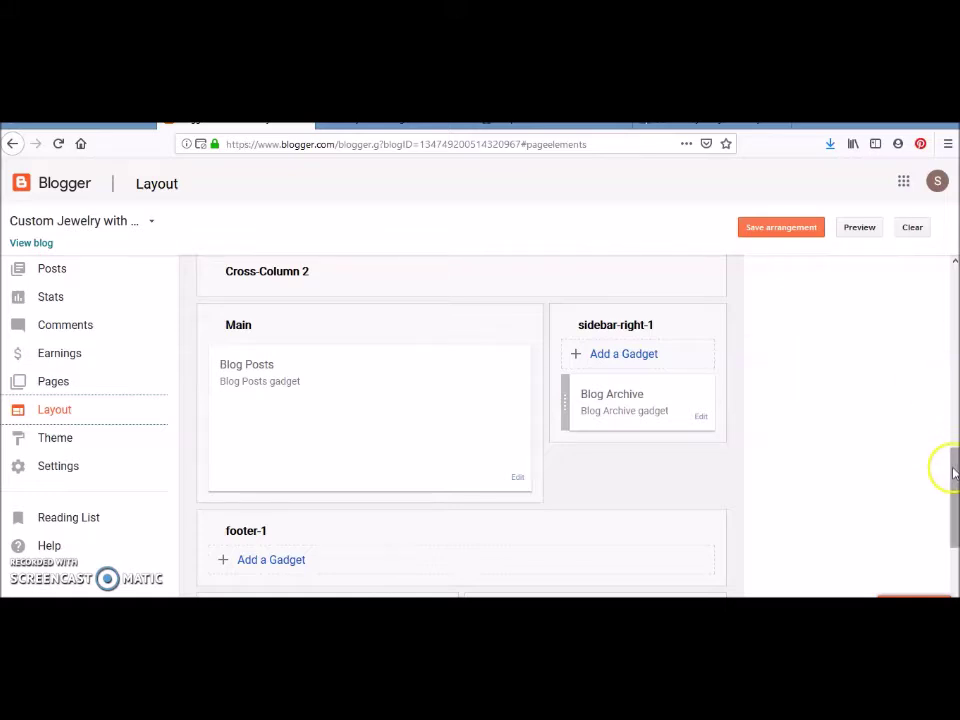
{"action": "left_click_drag", "start_coordinate": [955, 473], "coordinate": [937, 346]}
{"action": "left_click", "coordinate": [322, 316]}
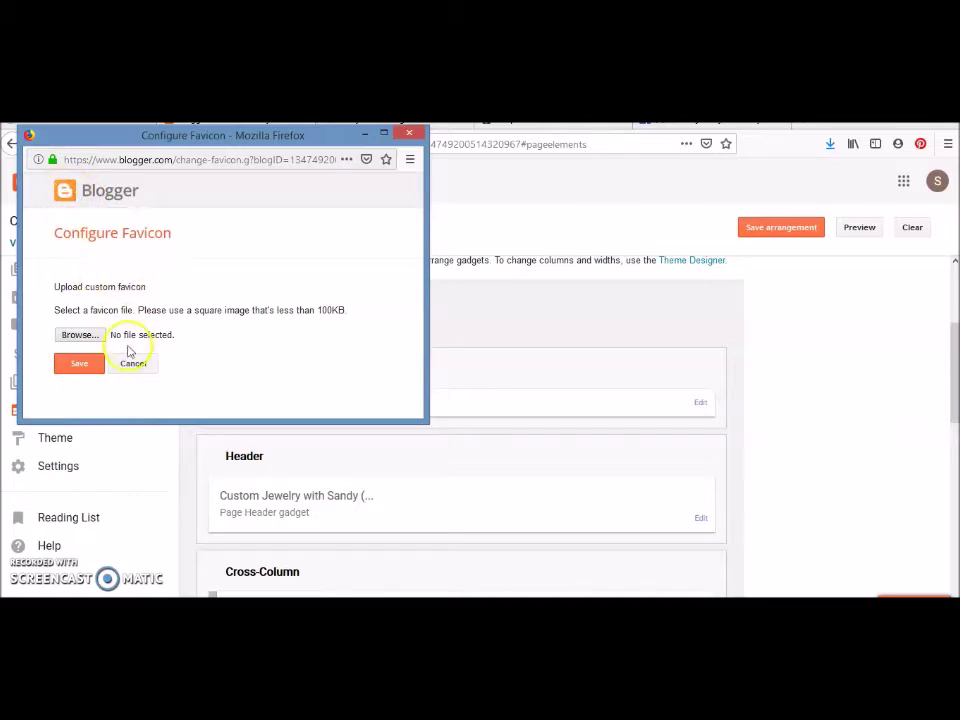
{"action": "left_click", "coordinate": [409, 133]}
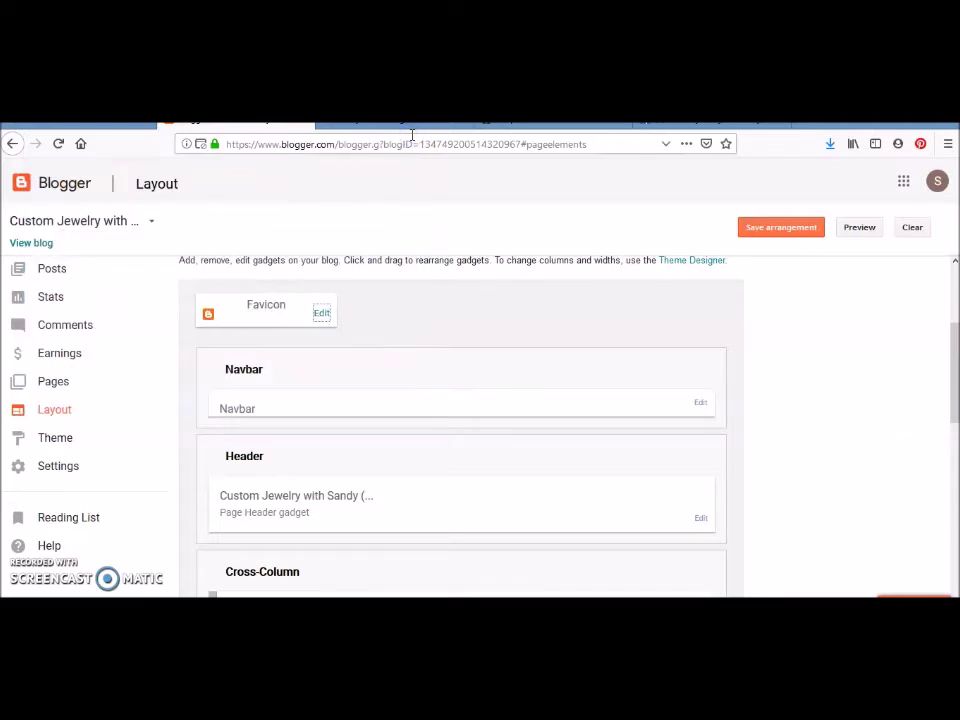
Step: Change the blog's navbar style to Transparent Light and save it
{"action": "left_click_drag", "start_coordinate": [951, 328], "coordinate": [955, 352]}
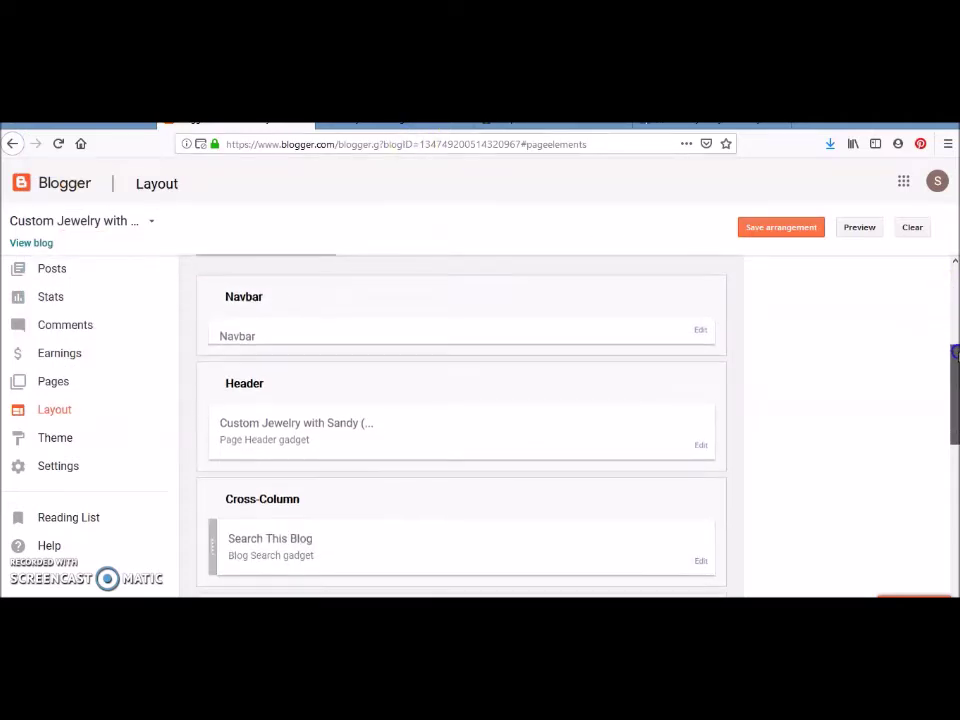
{"action": "left_click", "coordinate": [703, 328]}
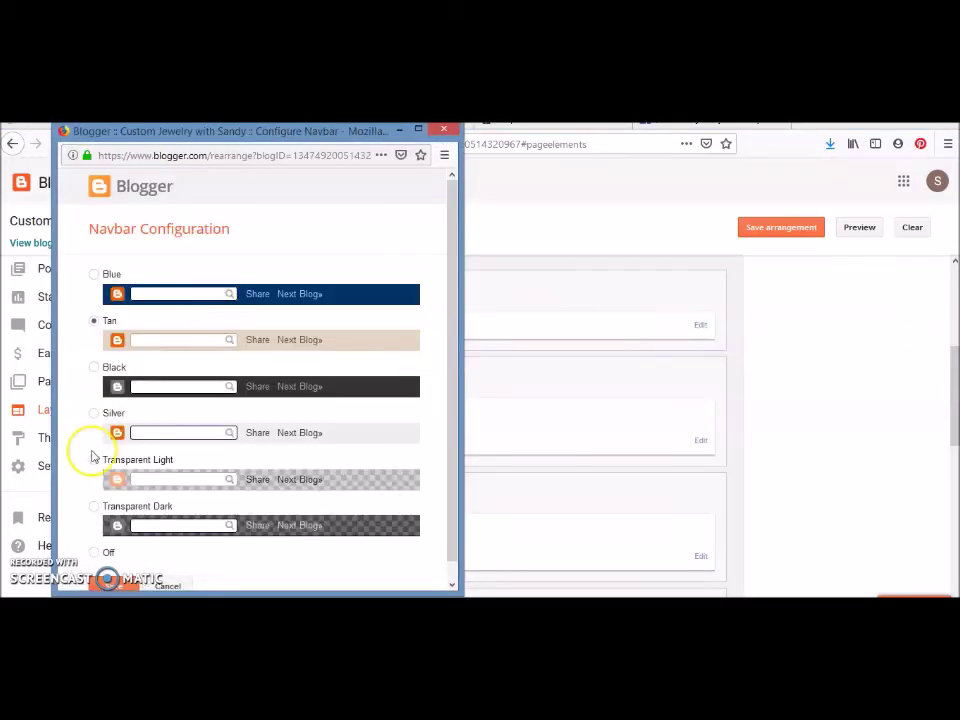
{"action": "left_click", "coordinate": [93, 459]}
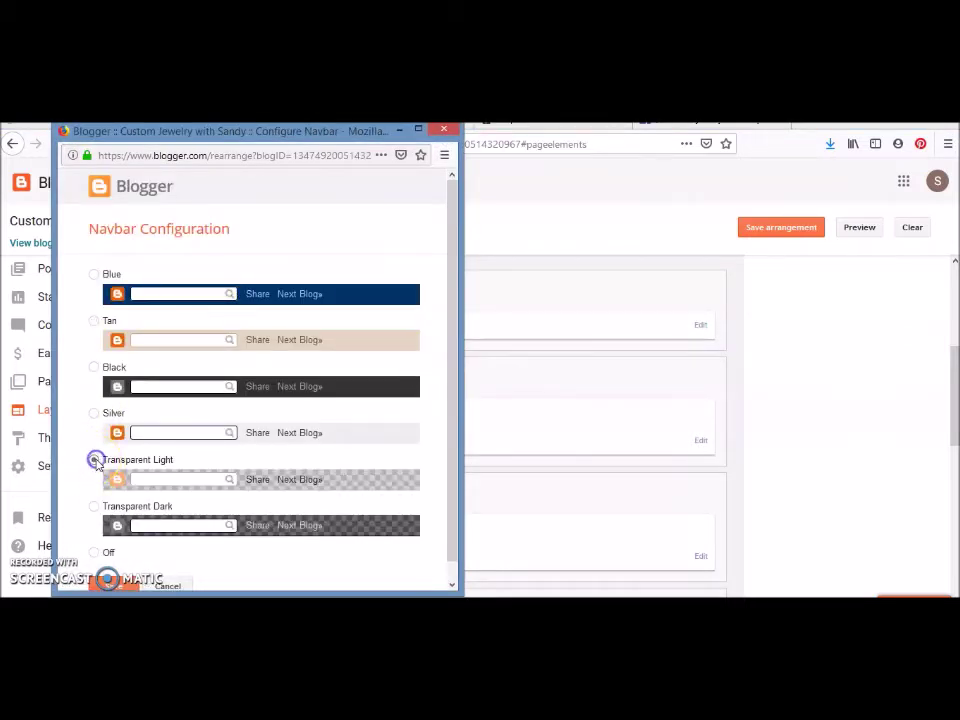
{"action": "left_click", "coordinate": [118, 587]}
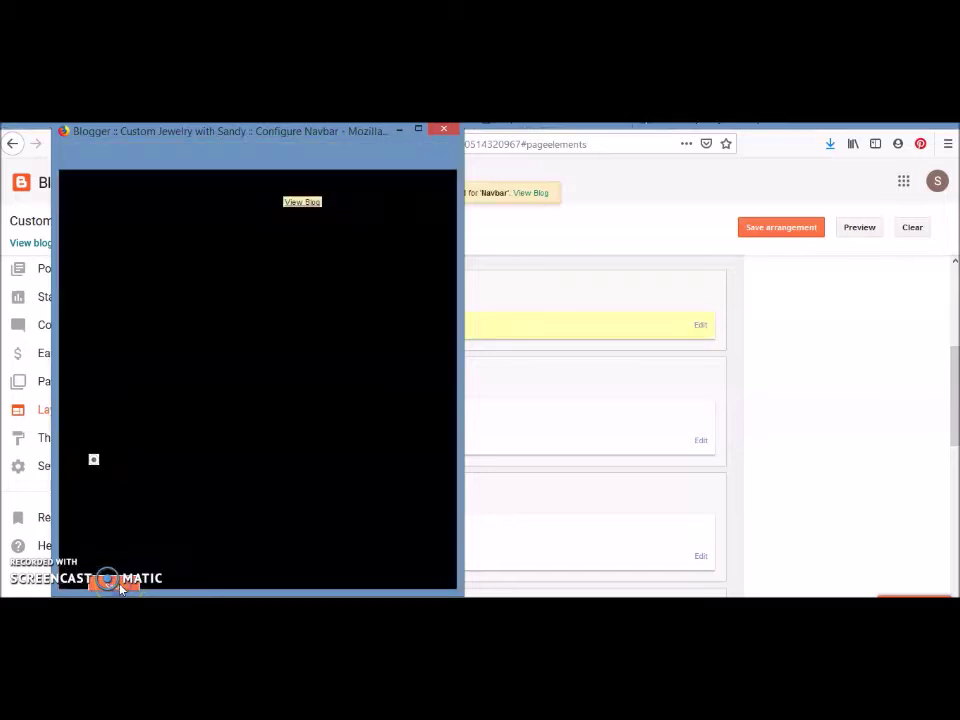
Step: View the live blog, check the navbar's additional sharing options, and return to the layout page
{"action": "left_click", "coordinate": [30, 244]}
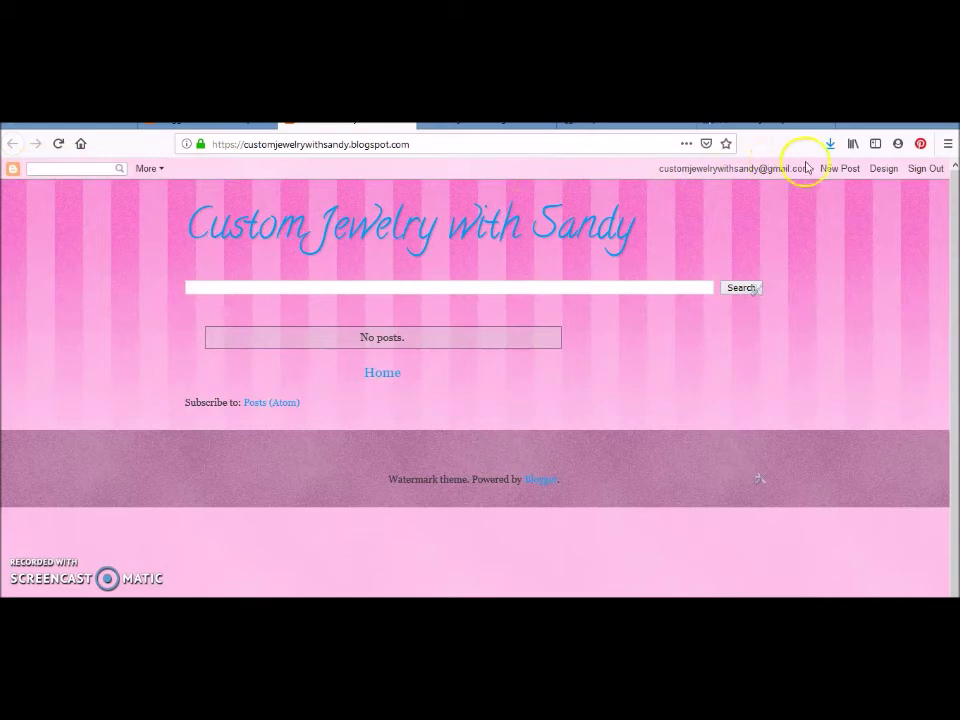
{"action": "left_click", "coordinate": [155, 172]}
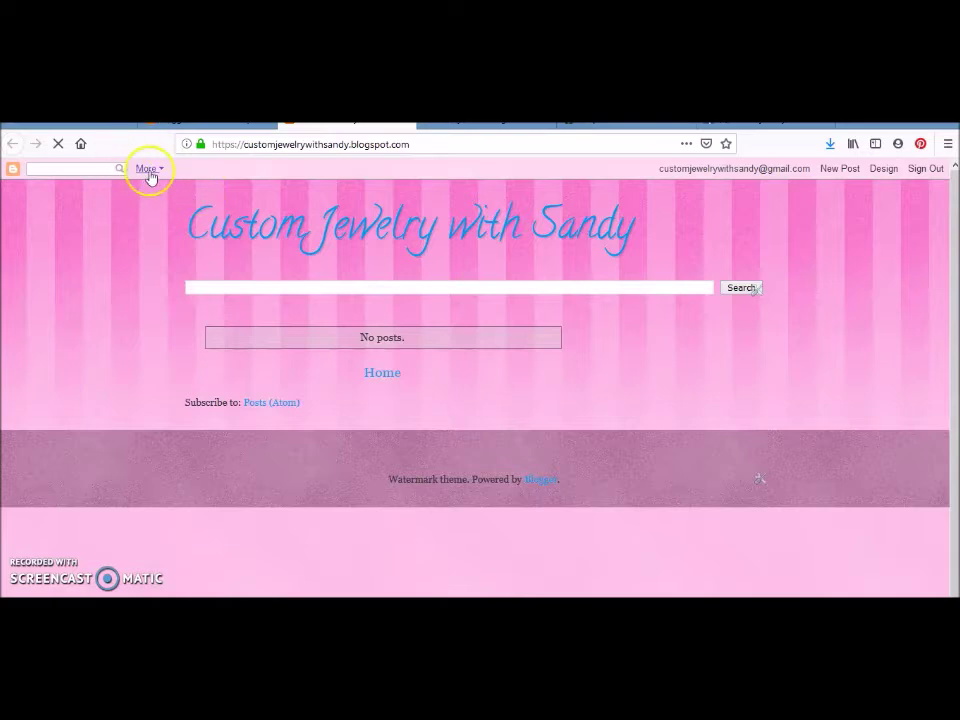
{"action": "left_click", "coordinate": [149, 172]}
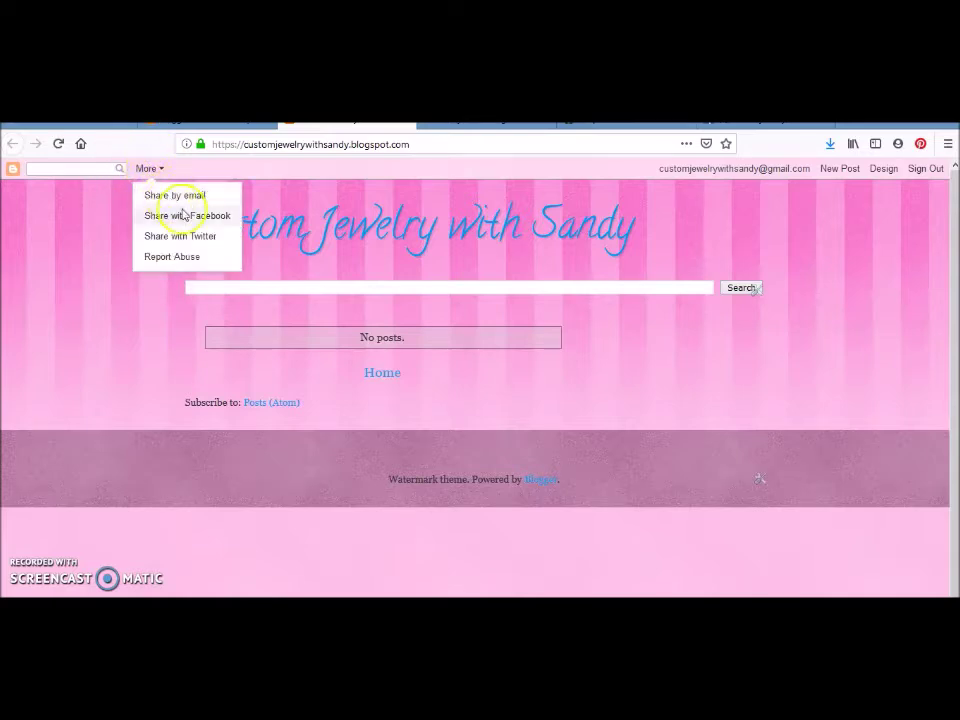
{"action": "left_click", "coordinate": [165, 166]}
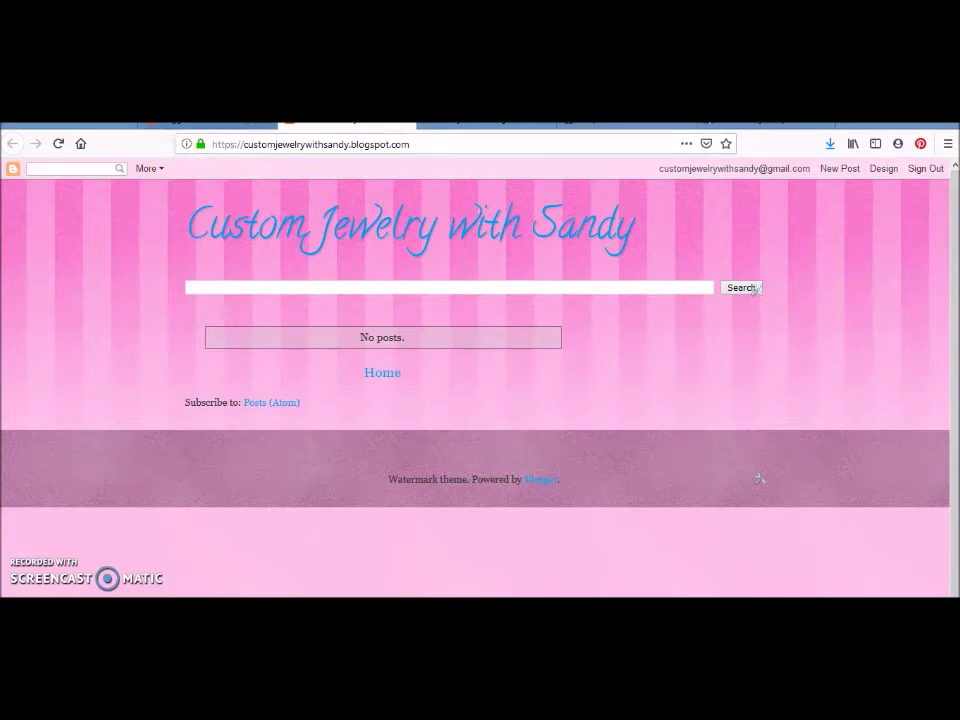
{"action": "left_click", "coordinate": [758, 478]}
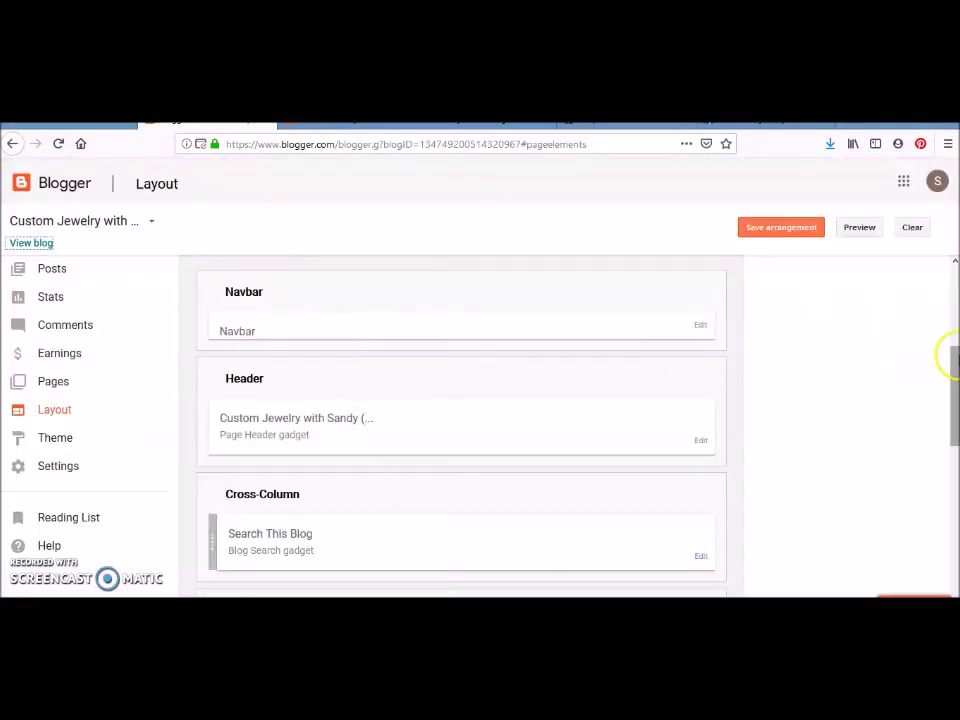
Step: Remove the Search This Blog gadget from the Cross-Column section
{"action": "scroll", "coordinate": [945, 354], "scroll_direction": "down", "scroll_amount": 3}
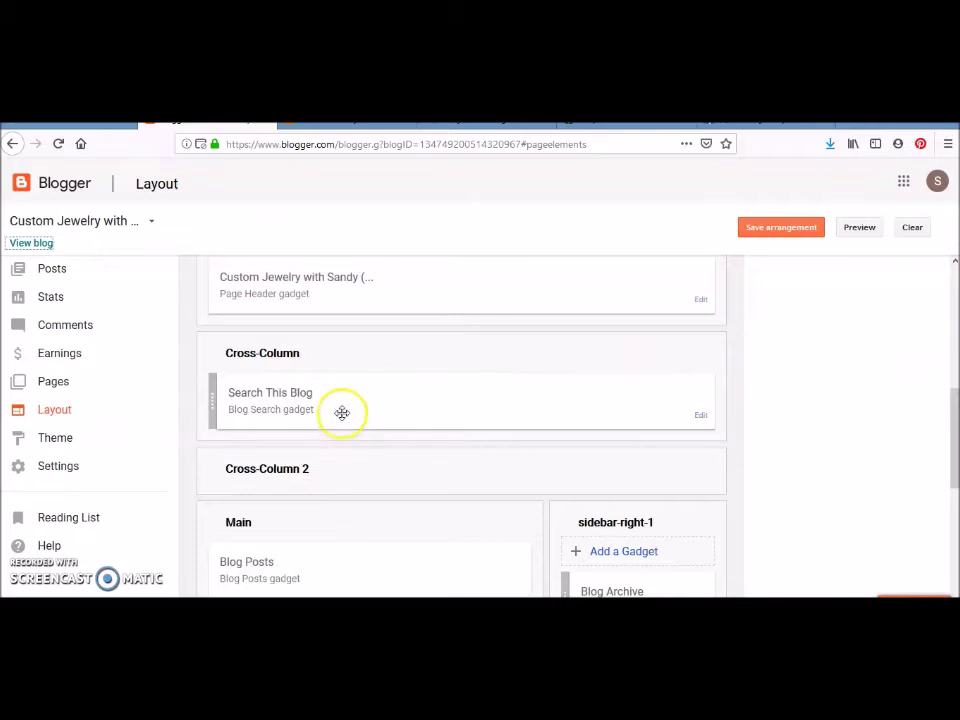
{"action": "left_click", "coordinate": [703, 418]}
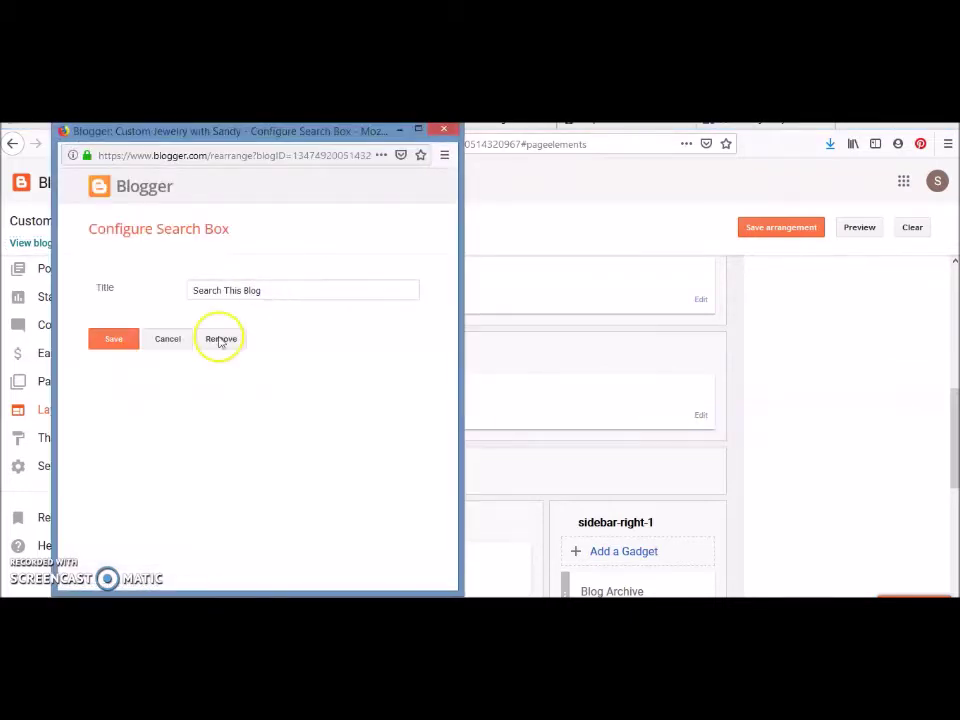
{"action": "left_click", "coordinate": [221, 340]}
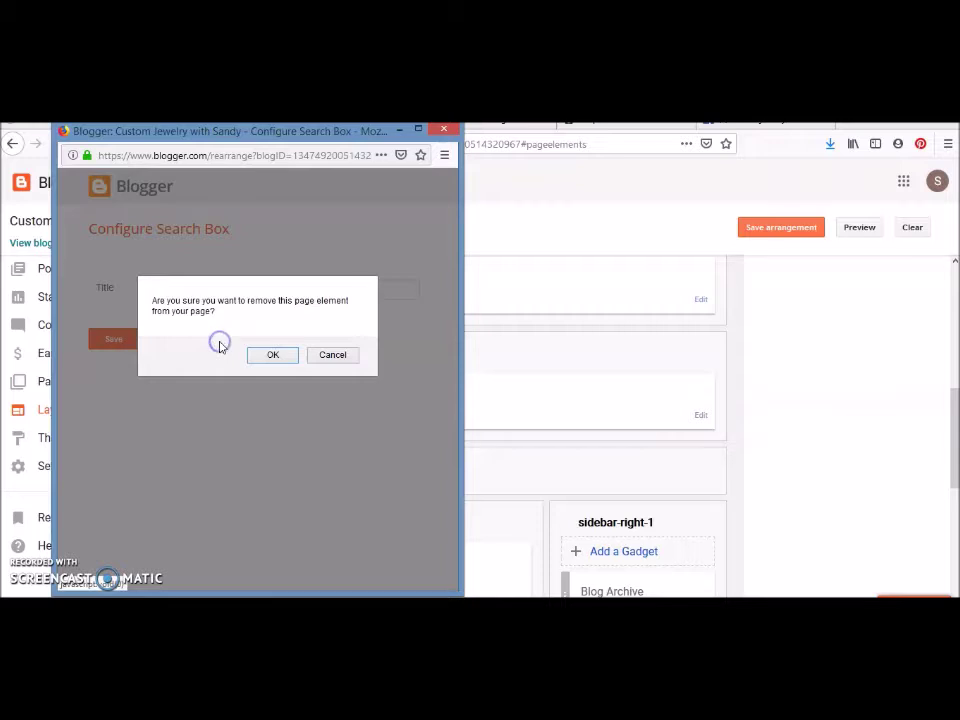
{"action": "left_click", "coordinate": [285, 356]}
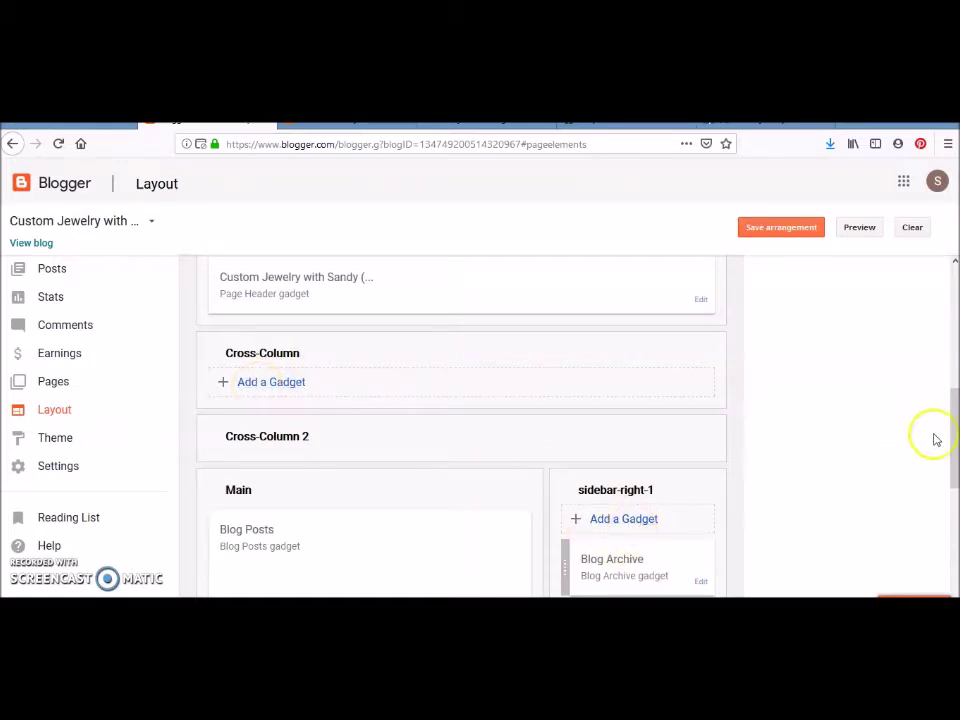
Step: Add a Blog Search gadget titled "Search This Blog" to the Cross-Column section, save it, and view the blog
{"action": "left_click_drag", "start_coordinate": [954, 405], "coordinate": [955, 485]}
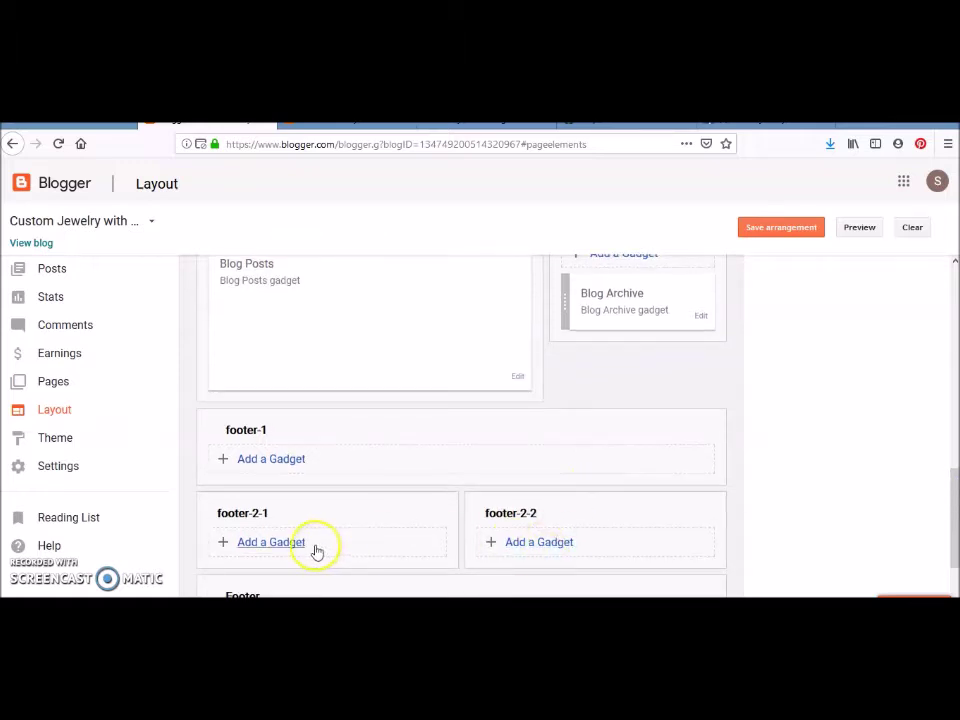
{"action": "left_click_drag", "start_coordinate": [948, 499], "coordinate": [955, 381]}
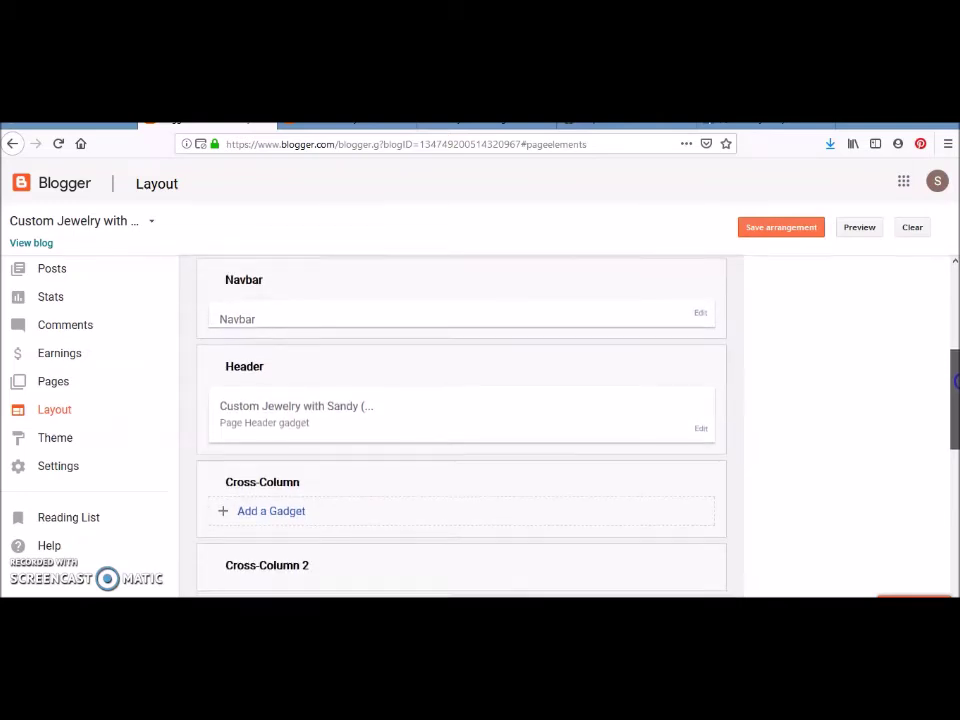
{"action": "left_click", "coordinate": [272, 510]}
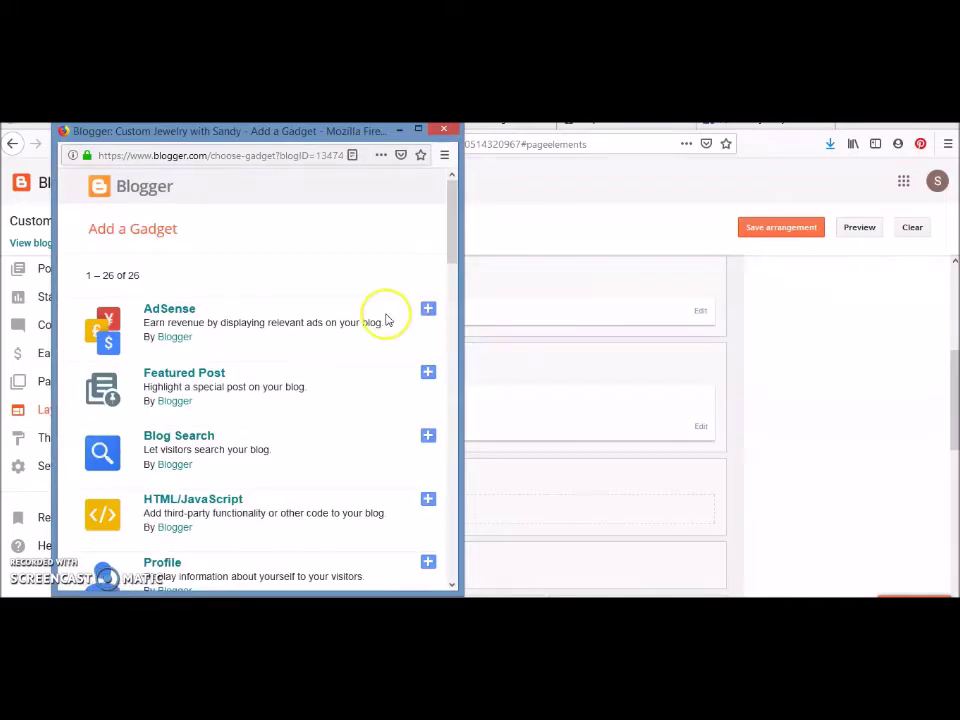
{"action": "left_click_drag", "start_coordinate": [454, 214], "coordinate": [452, 240]}
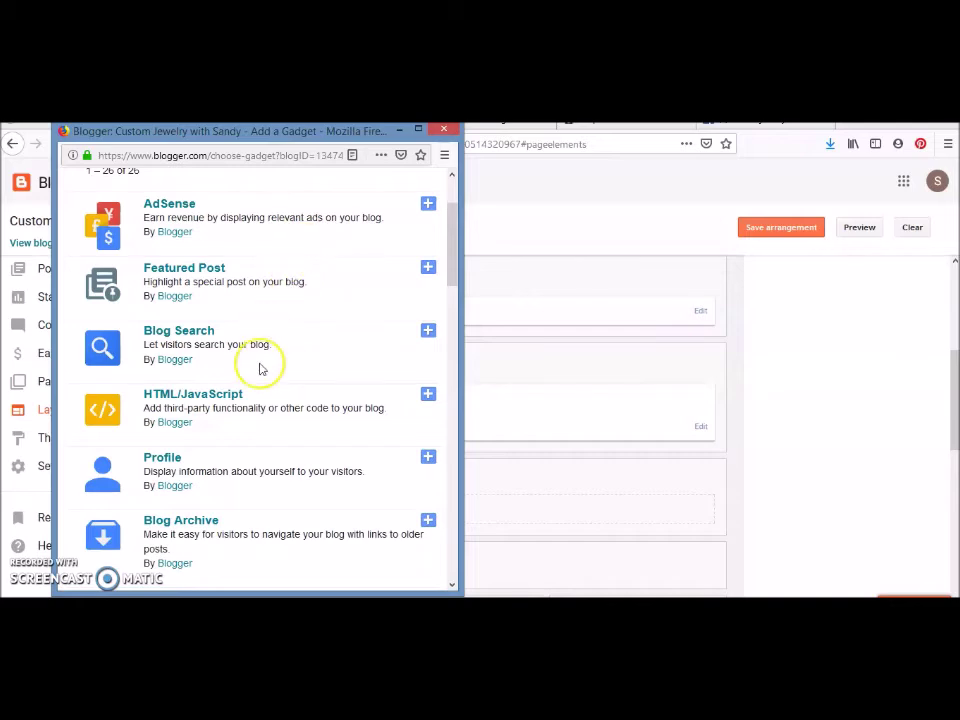
{"action": "mouse_move", "coordinate": [452, 261]}
{"action": "left_mouse_down"}
{"action": "mouse_move", "coordinate": [452, 392]}
{"action": "mouse_move", "coordinate": [435, 261]}
{"action": "left_mouse_up"}
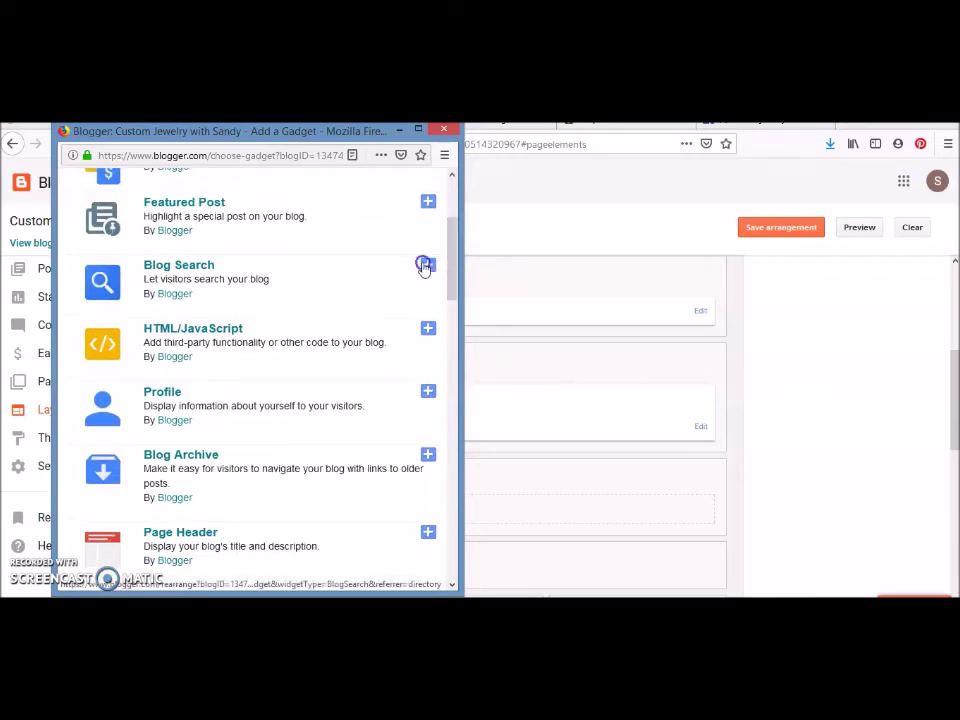
{"action": "left_click", "coordinate": [424, 265]}
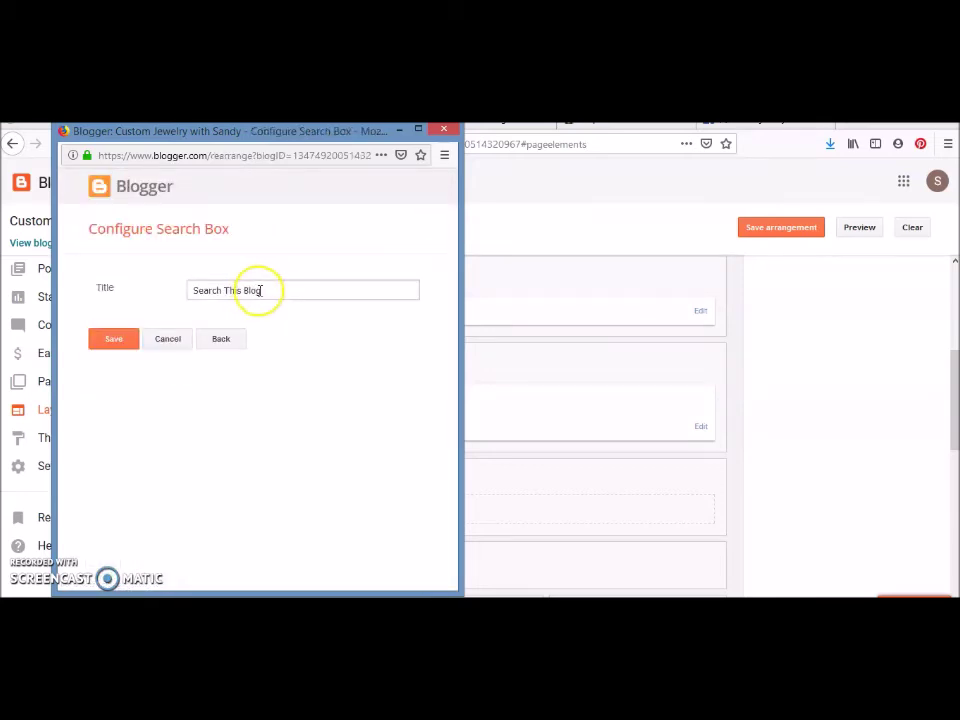
{"action": "left_click", "coordinate": [119, 340]}
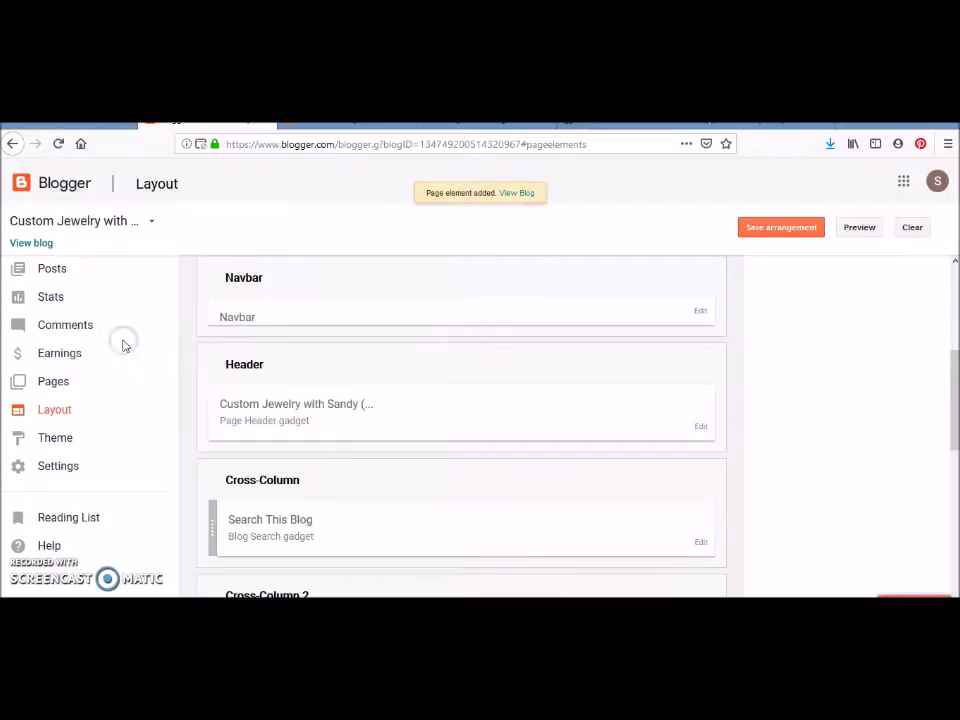
{"action": "left_click", "coordinate": [45, 244]}
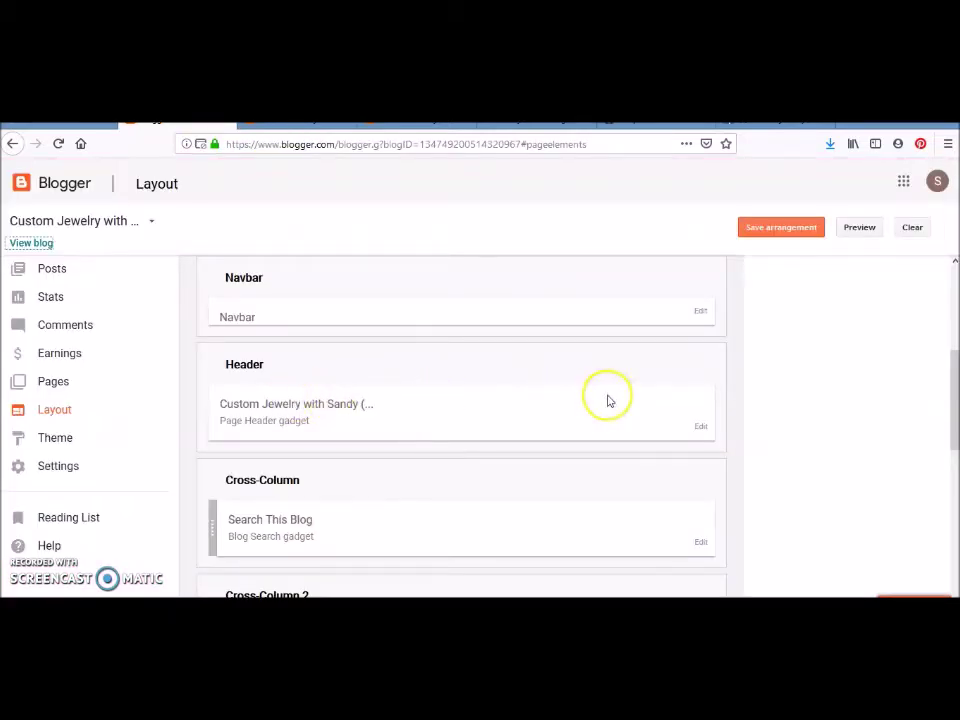
Step: Paste the copied introduction text with the contact e-mail as the blog description in the Header gadget's settings
{"action": "left_click", "coordinate": [702, 427]}
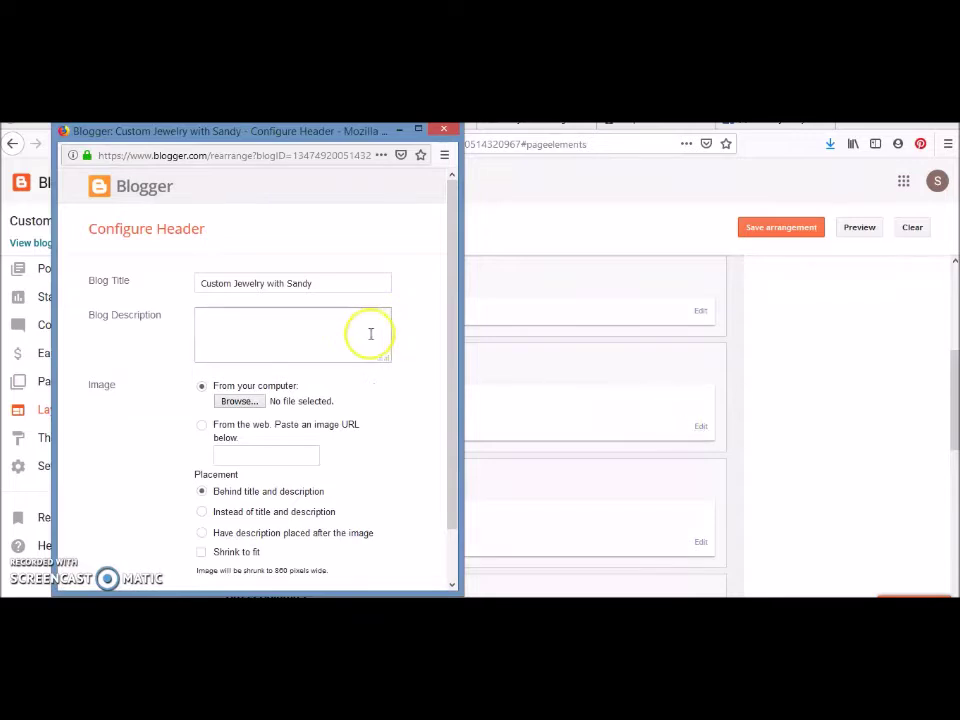
{"action": "right_click", "coordinate": [282, 333]}
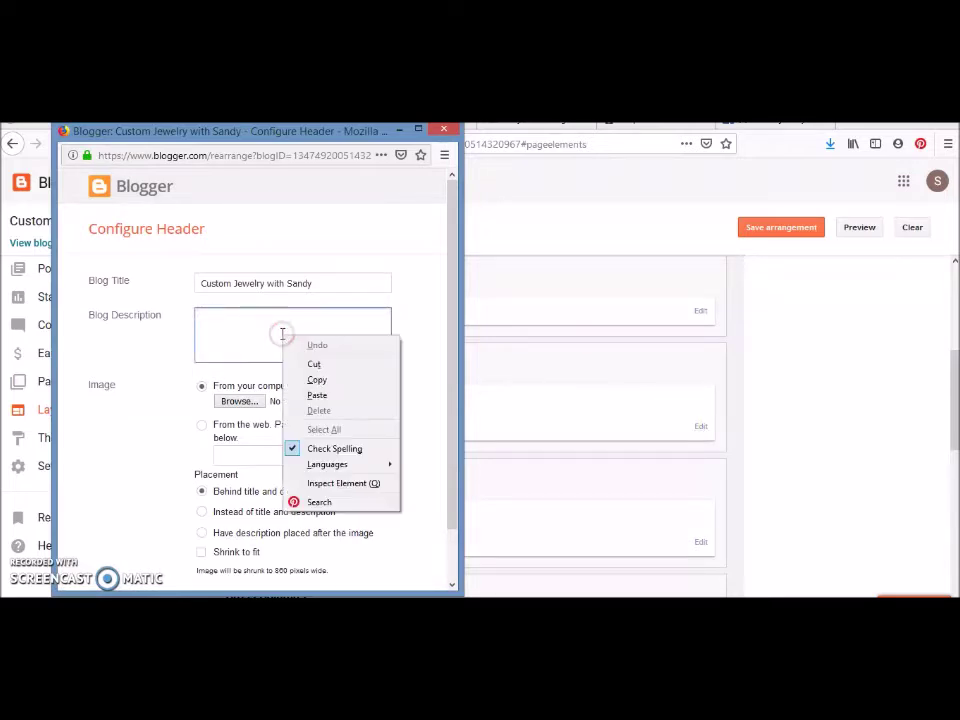
{"action": "left_click", "coordinate": [316, 396]}
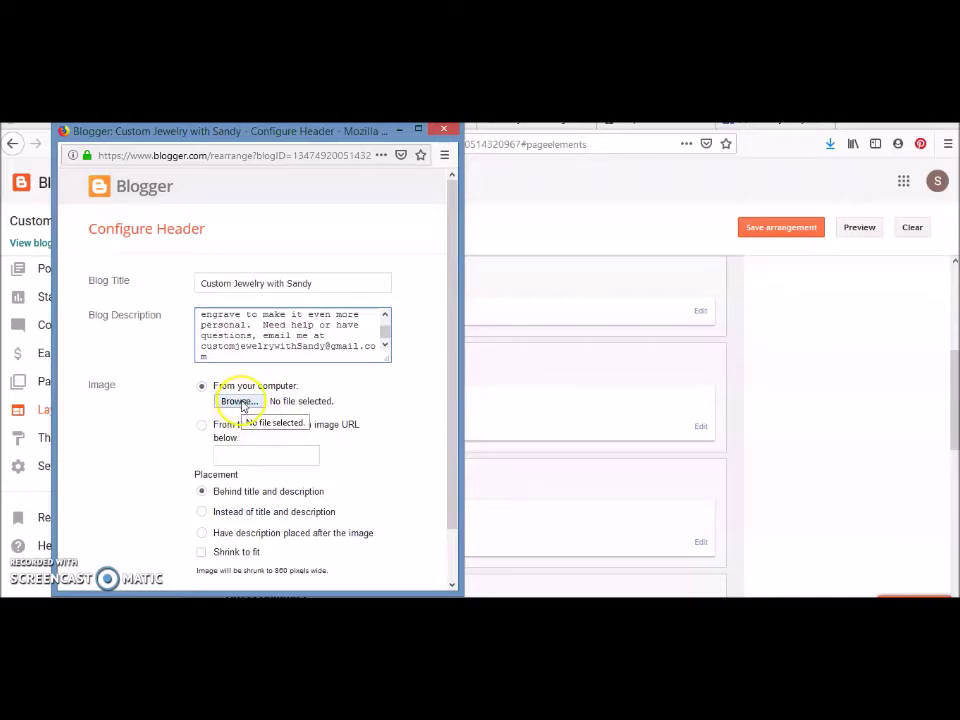
Step: Set the header image placement to have the description after the image, and enable Shrink to fit
{"action": "left_click_drag", "start_coordinate": [454, 364], "coordinate": [448, 414]}
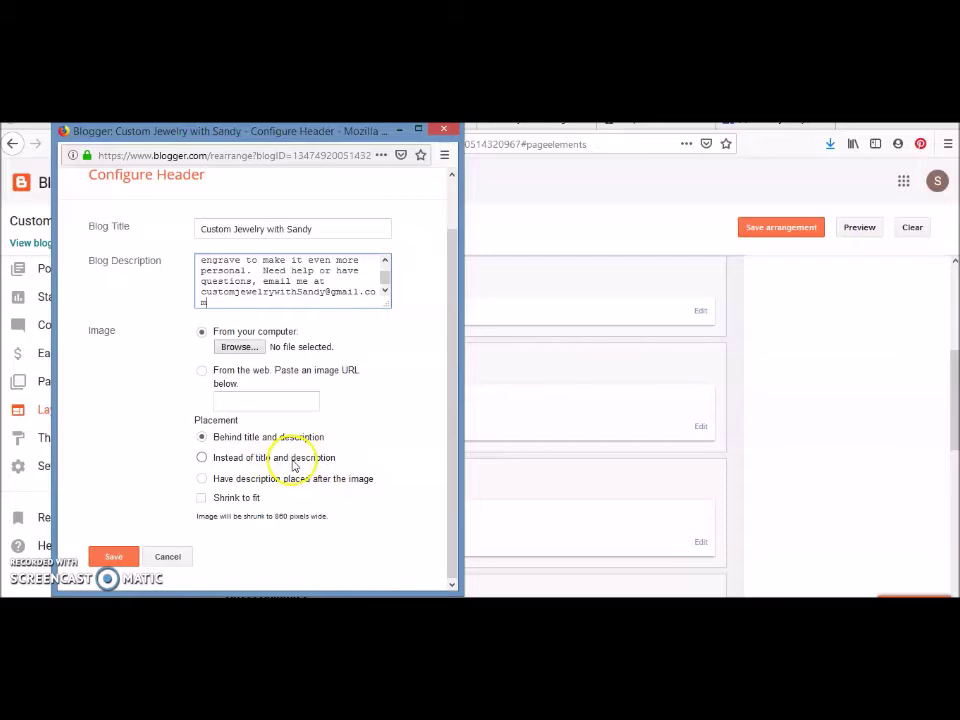
{"action": "left_click", "coordinate": [202, 479]}
{"action": "left_click", "coordinate": [203, 498]}
Step: Upload the "join maggie" picture from the Desktop folder as the header image
{"action": "left_click", "coordinate": [240, 347]}
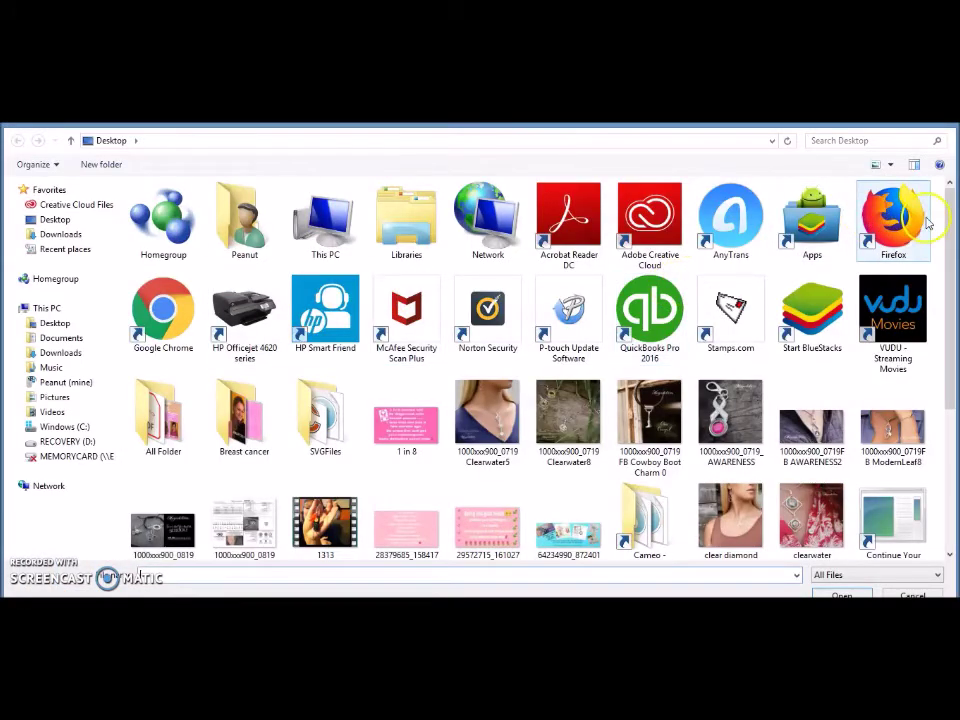
{"action": "left_click_drag", "start_coordinate": [950, 214], "coordinate": [948, 322]}
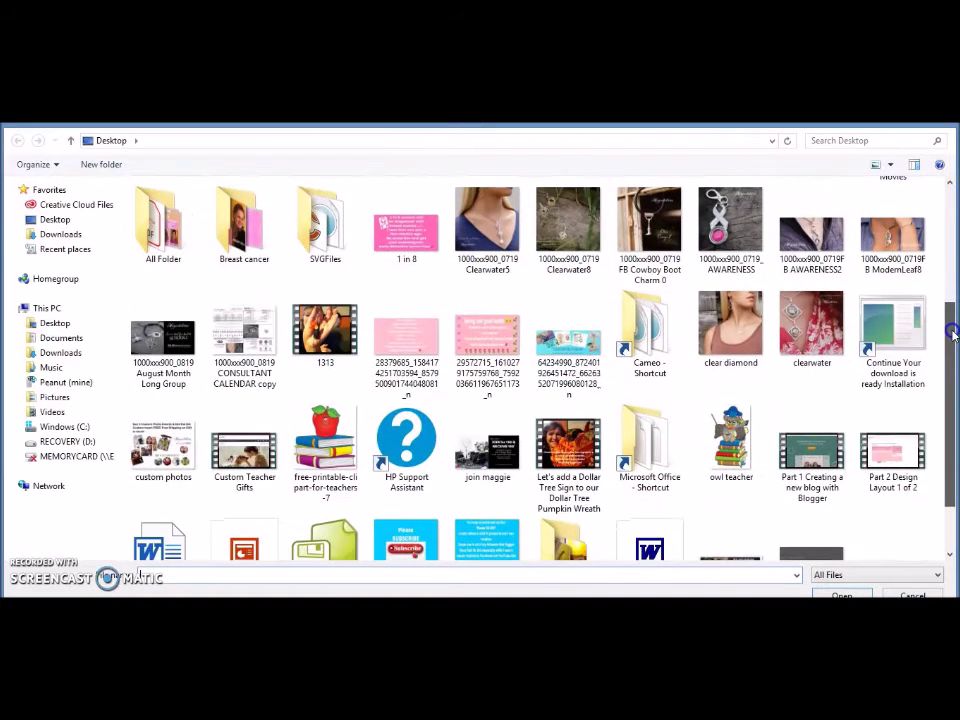
{"action": "left_click", "coordinate": [513, 456]}
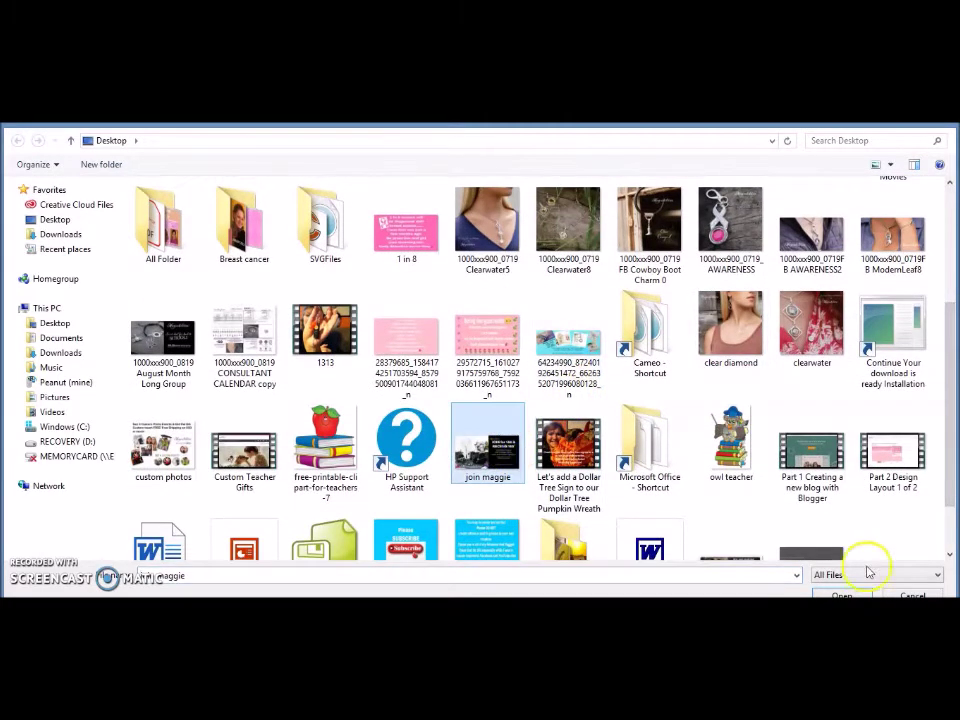
{"action": "left_click", "coordinate": [842, 595]}
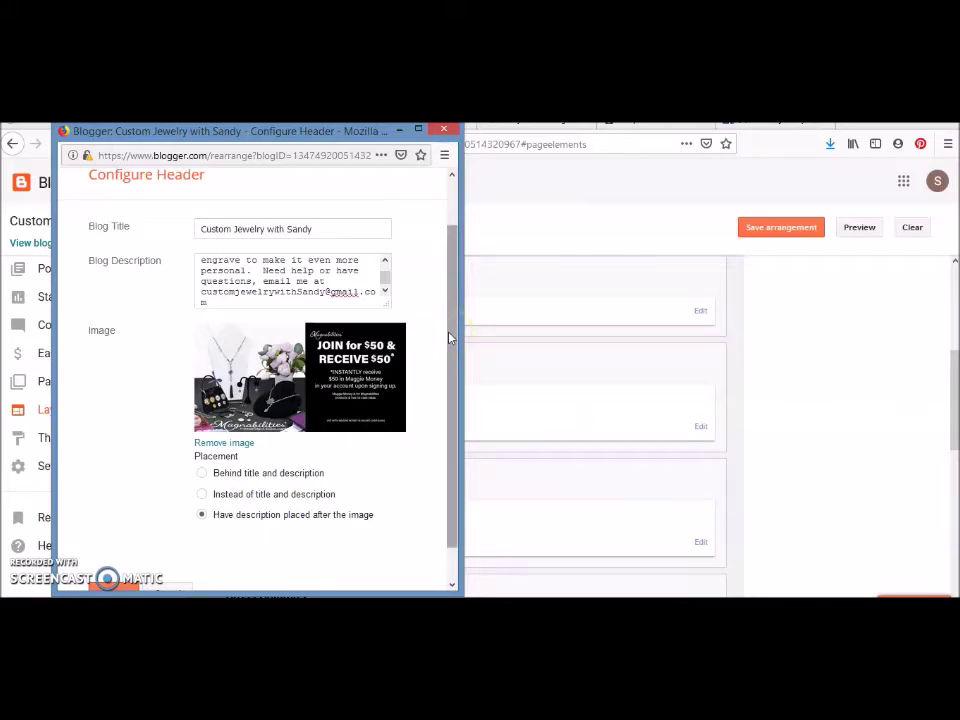
Step: Save the Header gadget's settings and view the blog
{"action": "left_click_drag", "start_coordinate": [449, 338], "coordinate": [448, 386]}
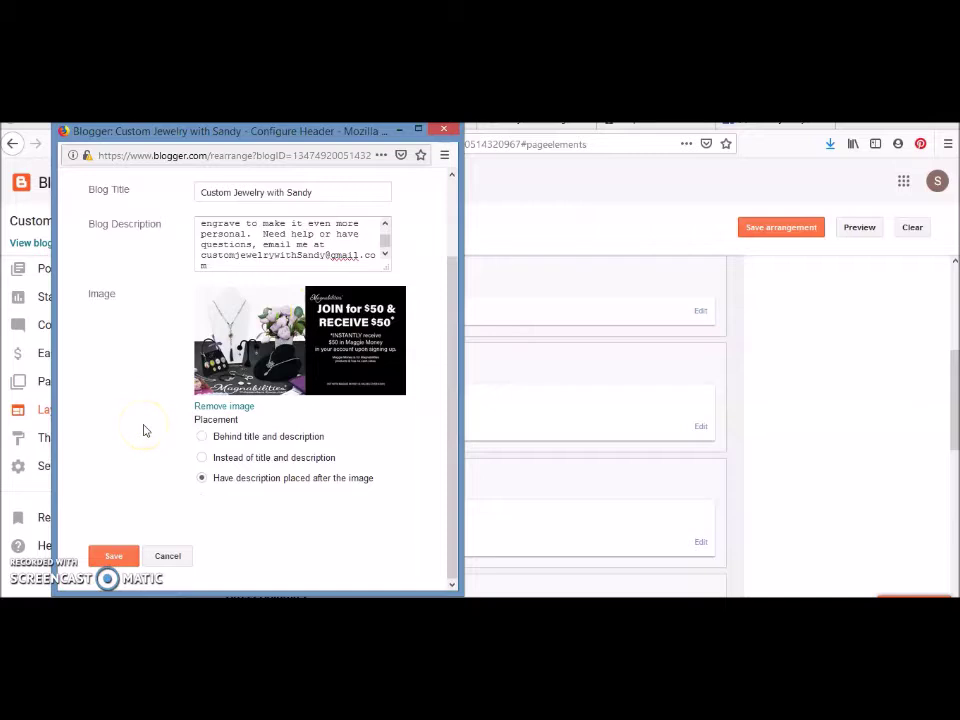
{"action": "key", "text": "super+c"}
{"action": "left_click", "coordinate": [153, 385]}
{"action": "left_click", "coordinate": [112, 555]}
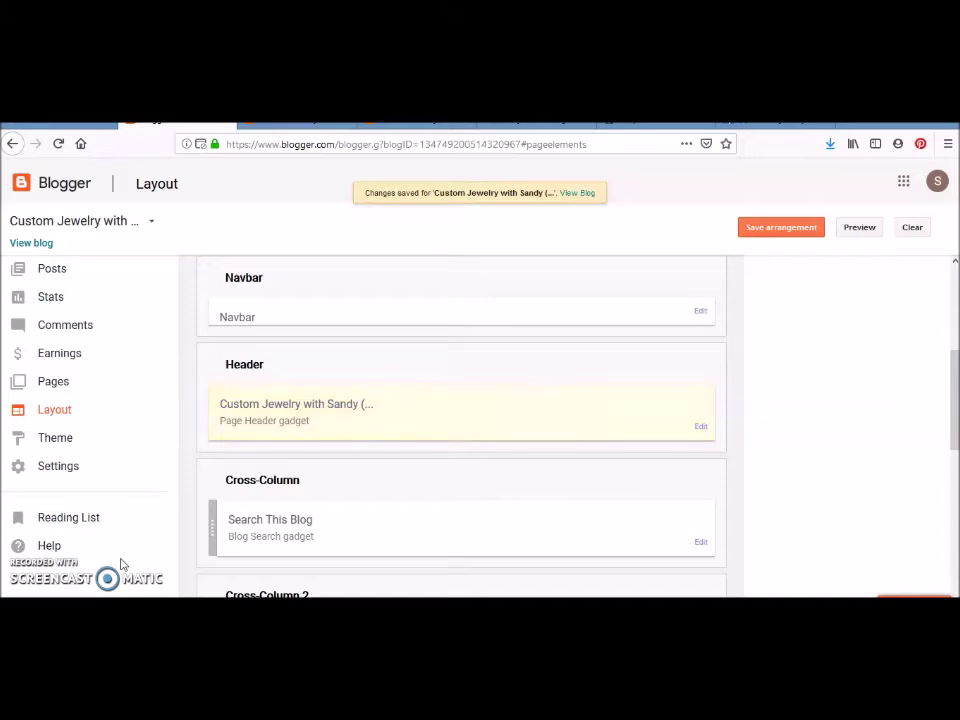
{"action": "left_click", "coordinate": [43, 243]}
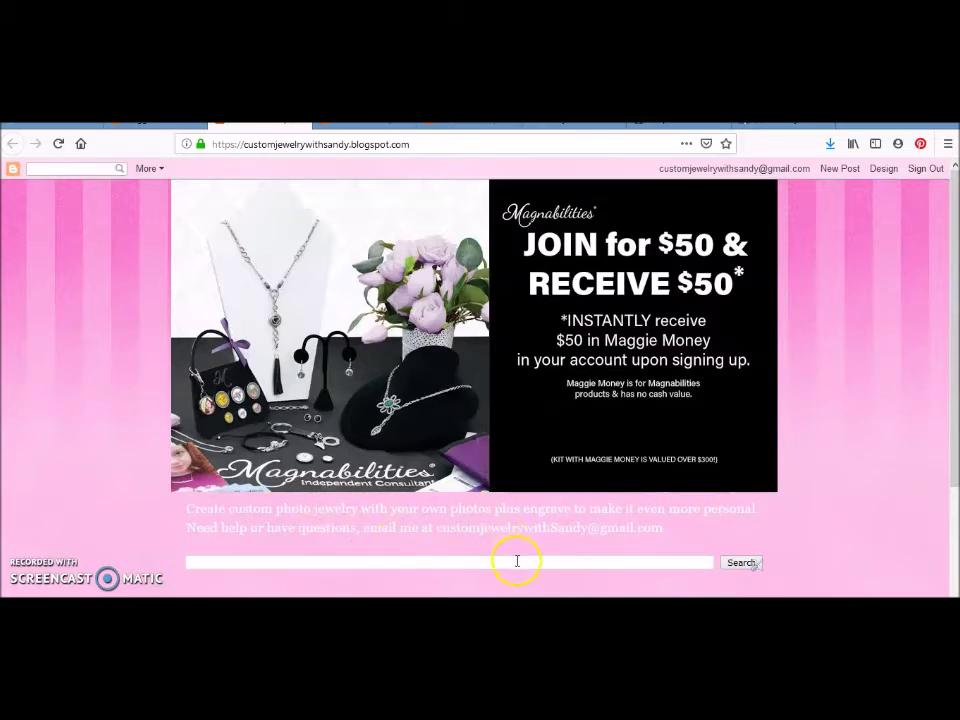
Step: Return to the layout, add a Profile gadget titled "About Me" to sidebar-right-1, and save it
{"action": "left_click", "coordinate": [155, 125]}
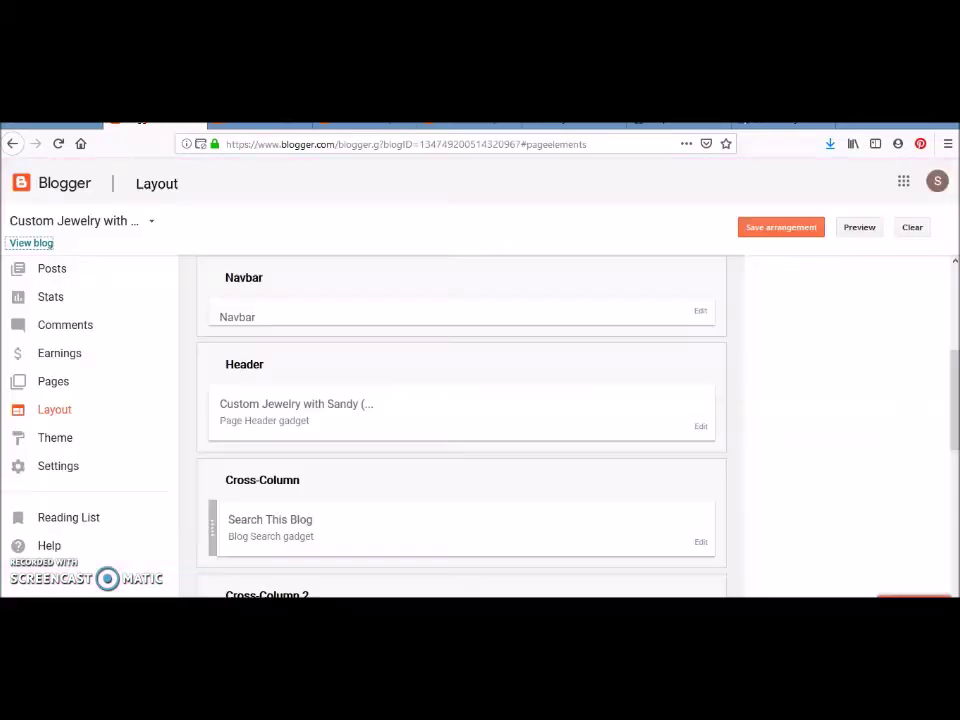
{"action": "scroll", "coordinate": [948, 381], "scroll_direction": "down", "scroll_amount": 2}
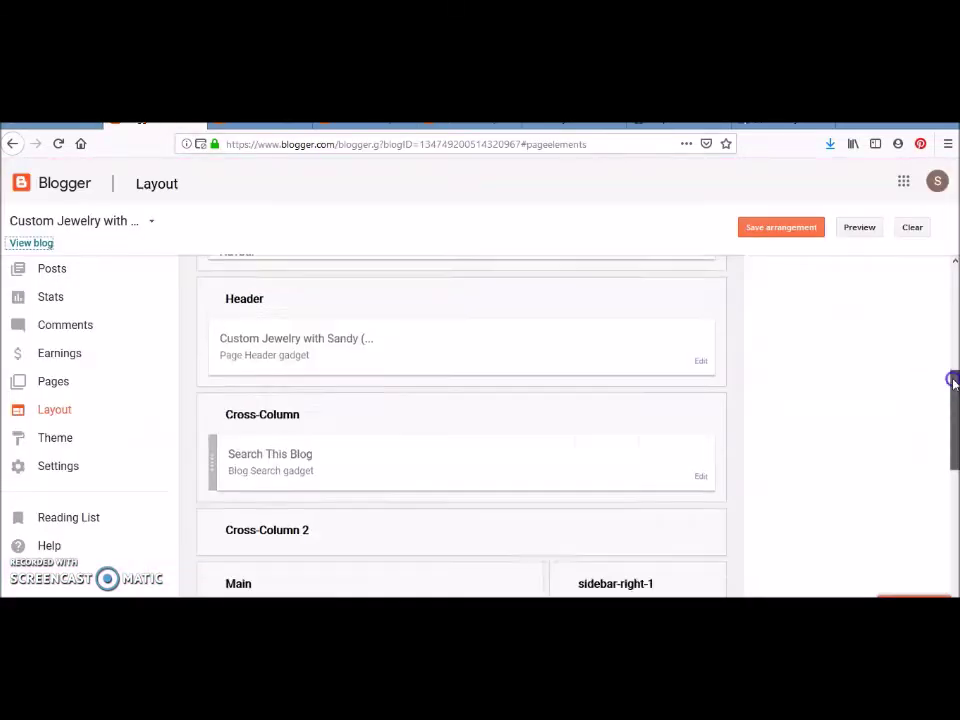
{"action": "left_click_drag", "start_coordinate": [955, 420], "coordinate": [956, 467]}
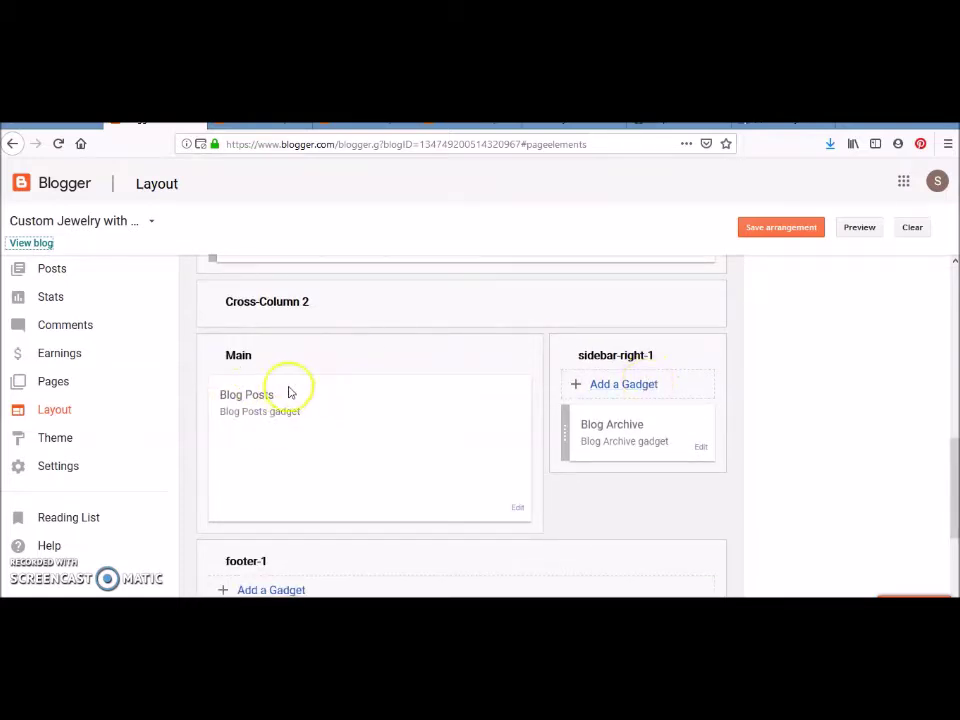
{"action": "left_click", "coordinate": [645, 392]}
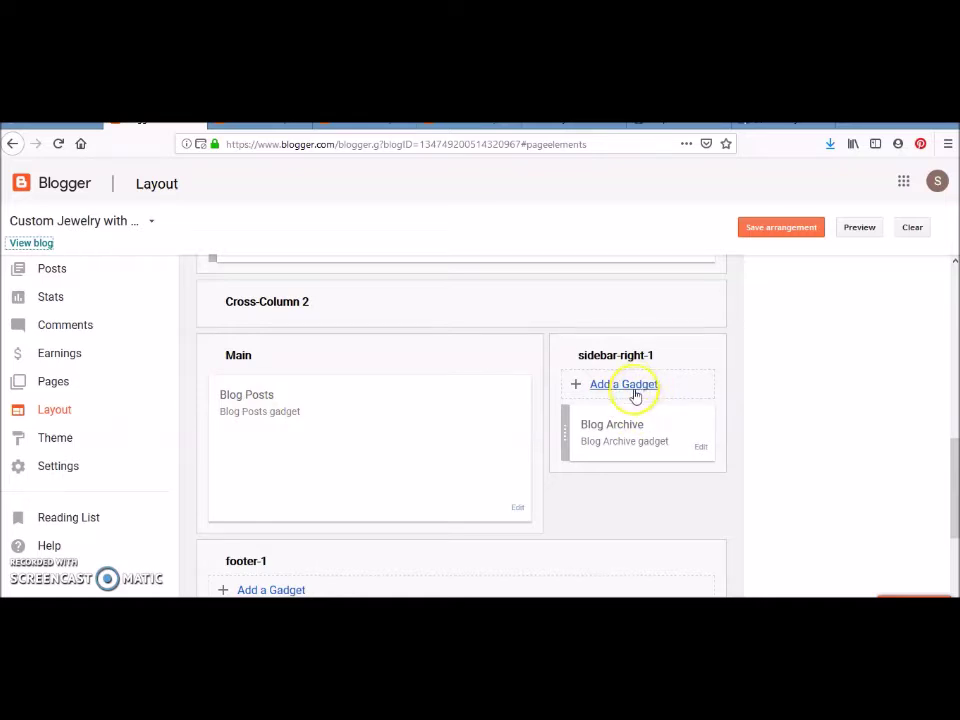
{"action": "left_click", "coordinate": [640, 385]}
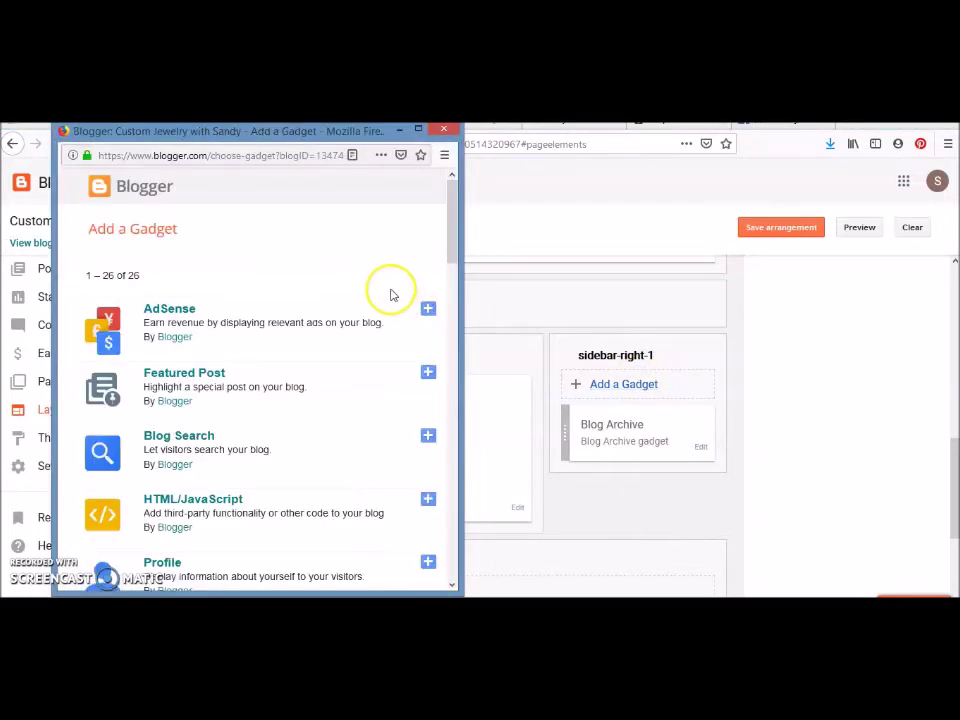
{"action": "left_click_drag", "start_coordinate": [449, 227], "coordinate": [449, 255]}
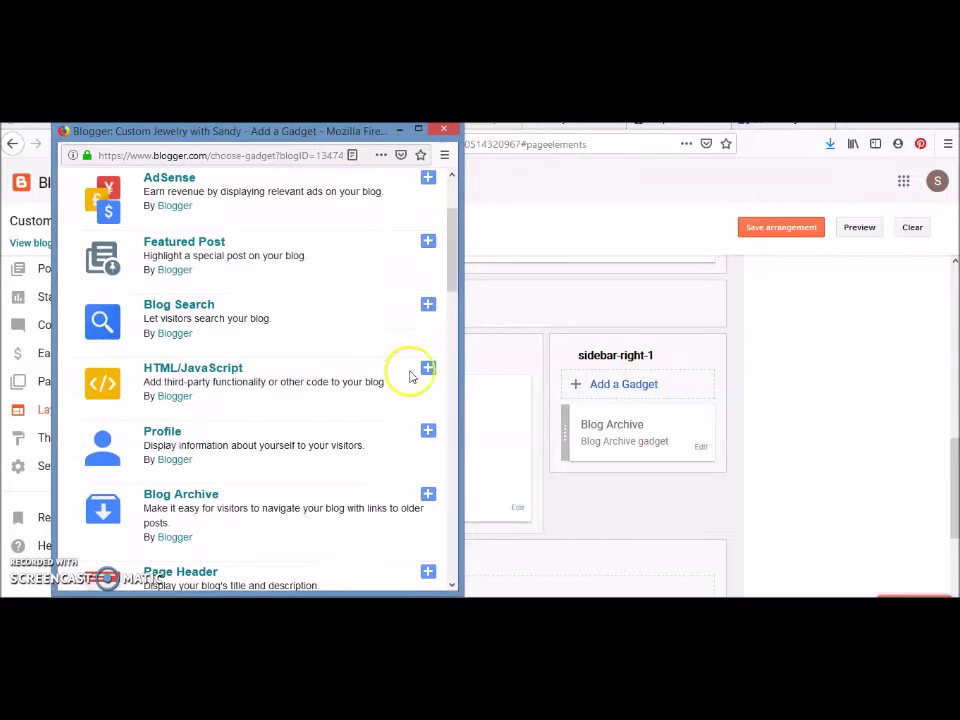
{"action": "left_click", "coordinate": [426, 432]}
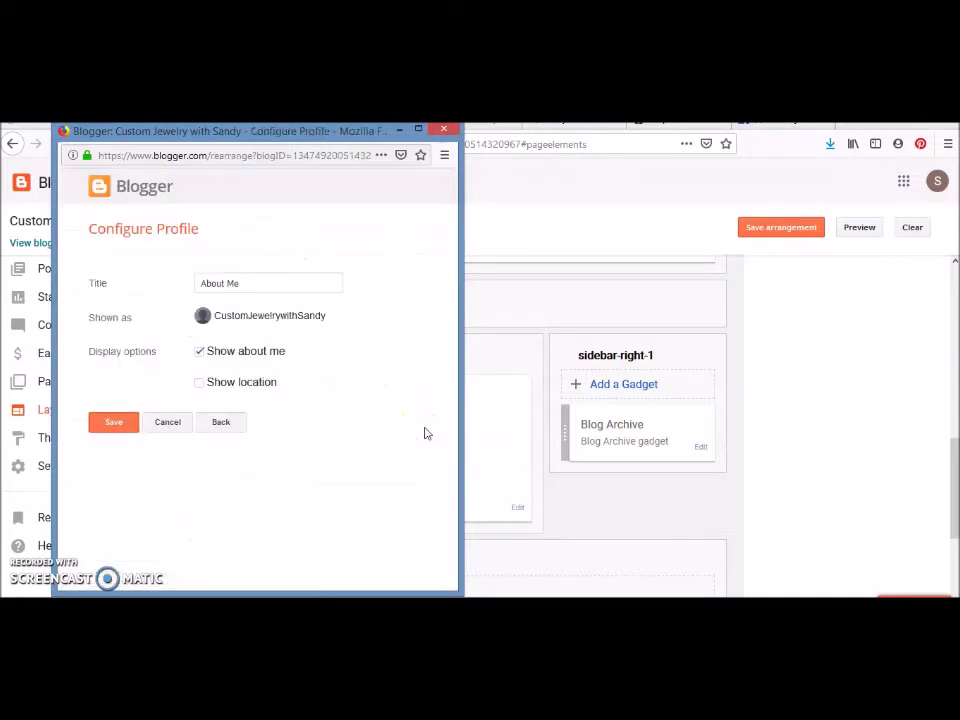
{"action": "left_click", "coordinate": [113, 428]}
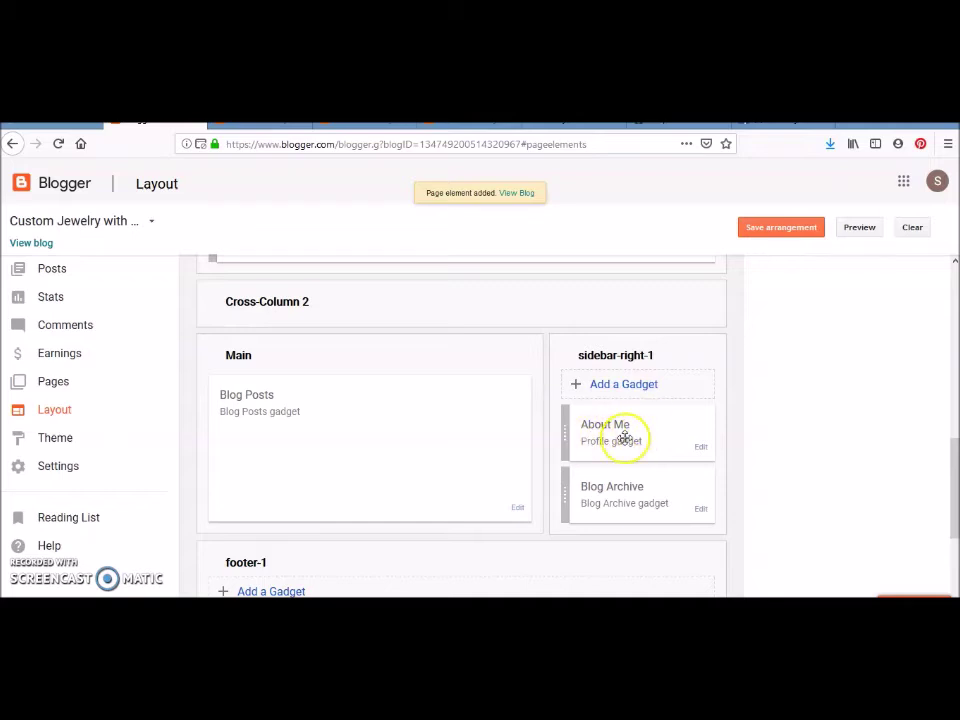
Step: Remove the "About Me" Profile gadget from sidebar-right-1
{"action": "left_click", "coordinate": [703, 448]}
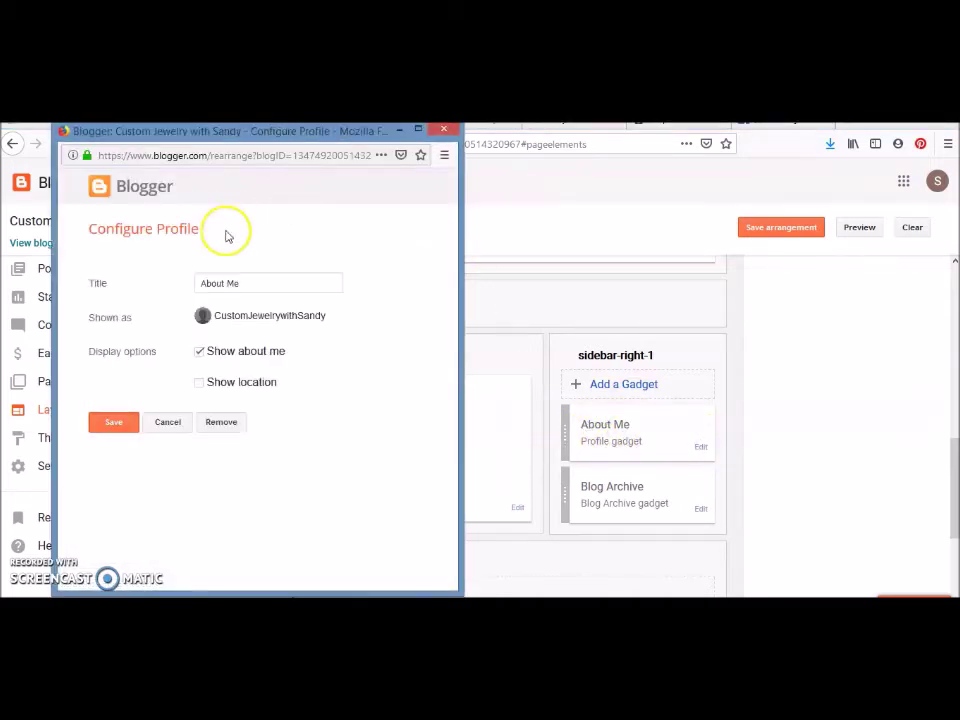
{"action": "left_click", "coordinate": [218, 422]}
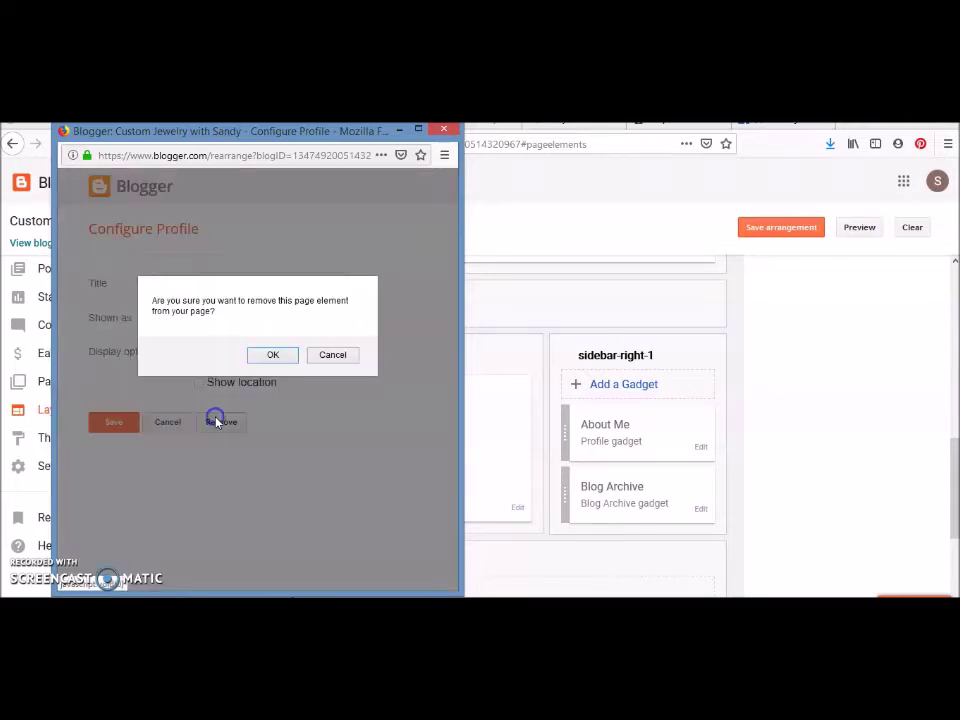
{"action": "left_click", "coordinate": [270, 356]}
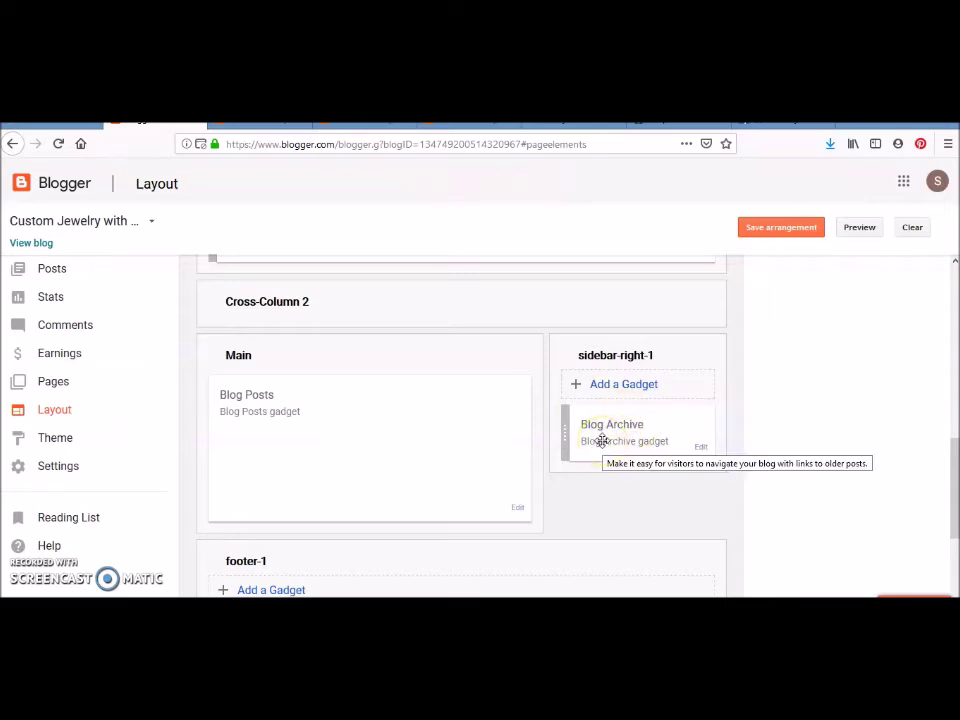
Step: Open the Blog Archive gadget's settings, compare the Hierarchy and Dropdown Menu styles, and choose Flat List
{"action": "left_click", "coordinate": [701, 449]}
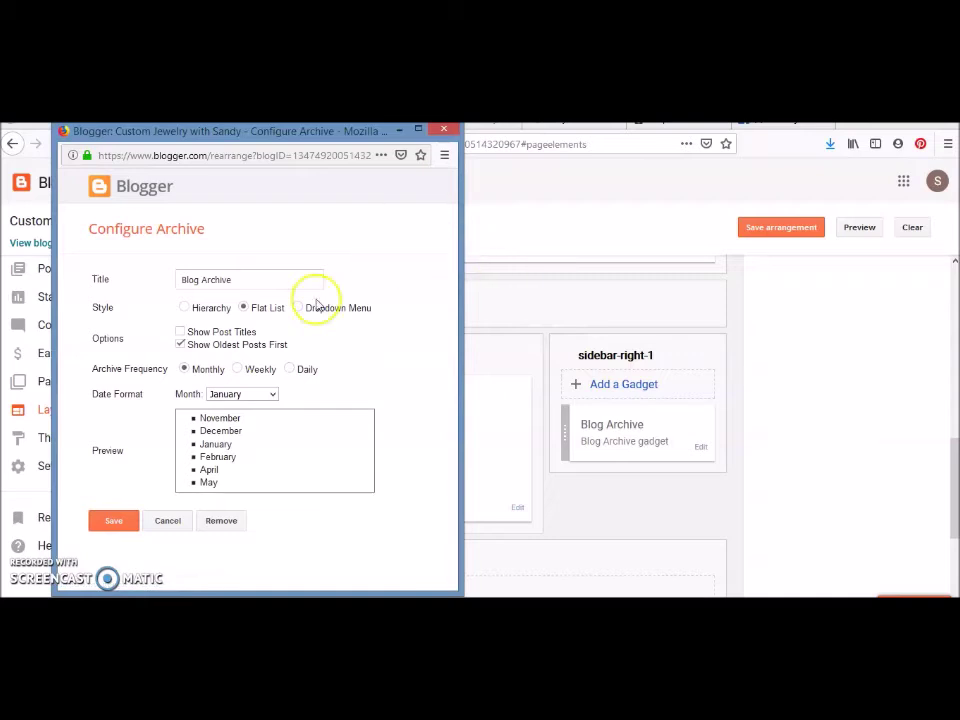
{"action": "left_click", "coordinate": [184, 308]}
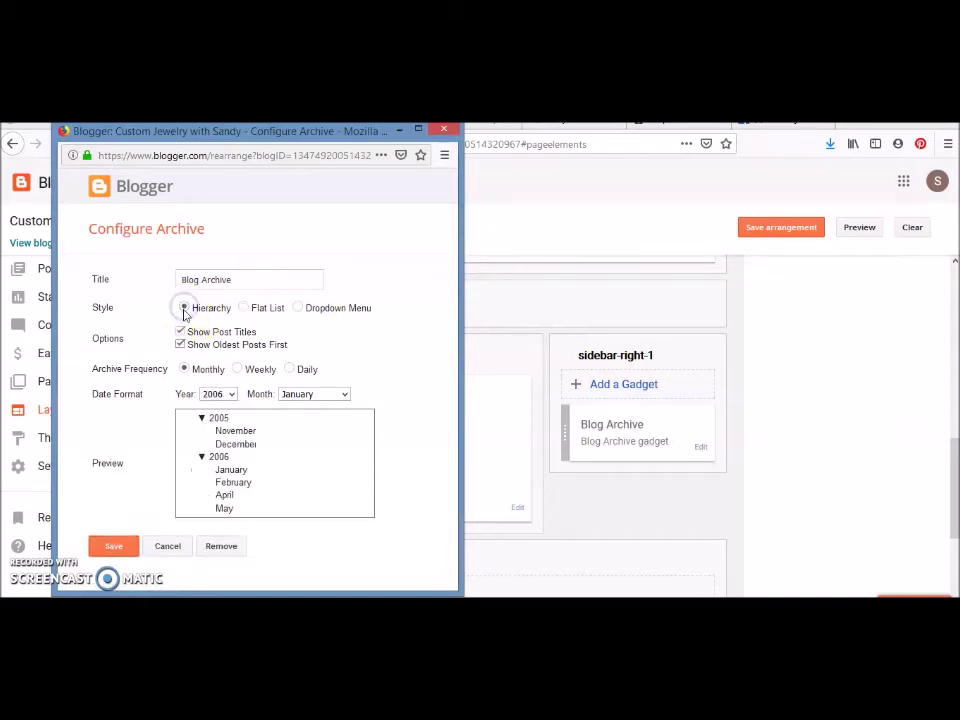
{"action": "left_click", "coordinate": [245, 308]}
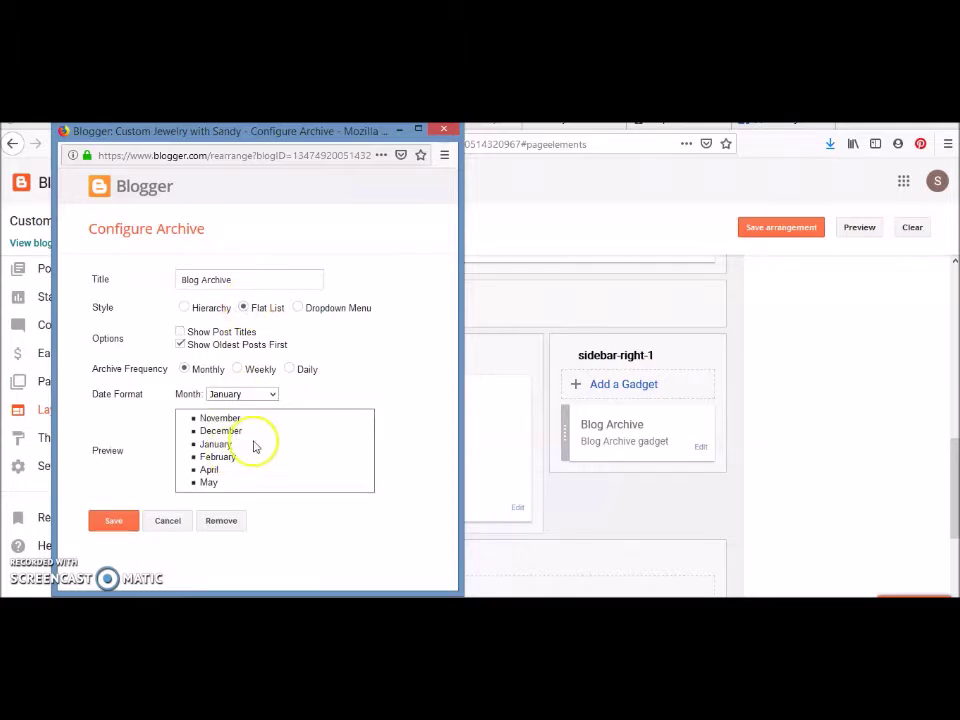
{"action": "left_click", "coordinate": [298, 308]}
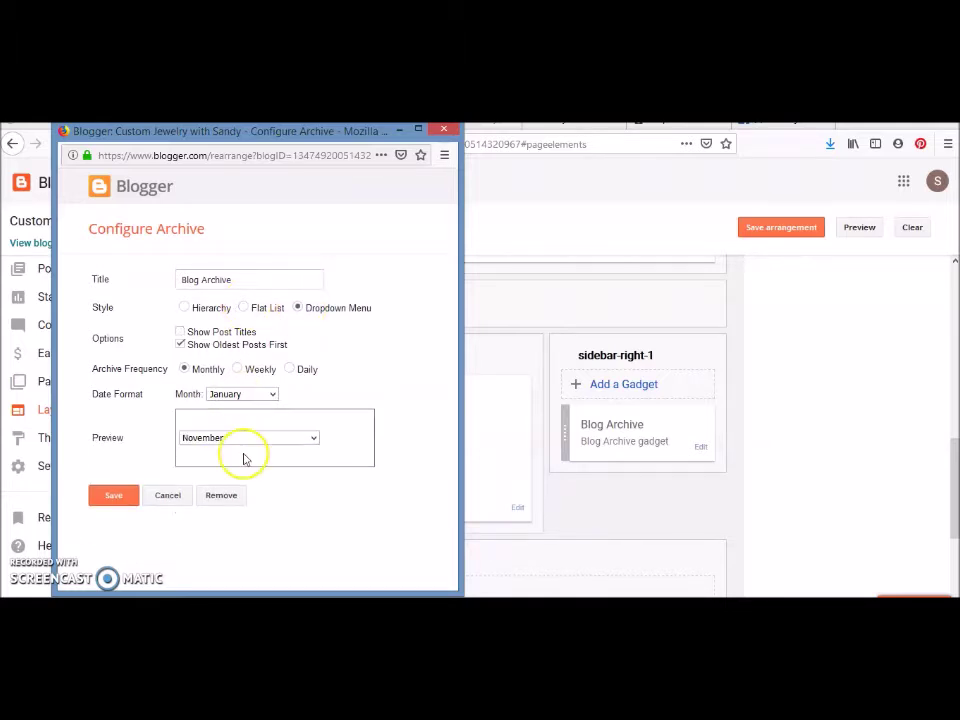
{"action": "left_click", "coordinate": [244, 308]}
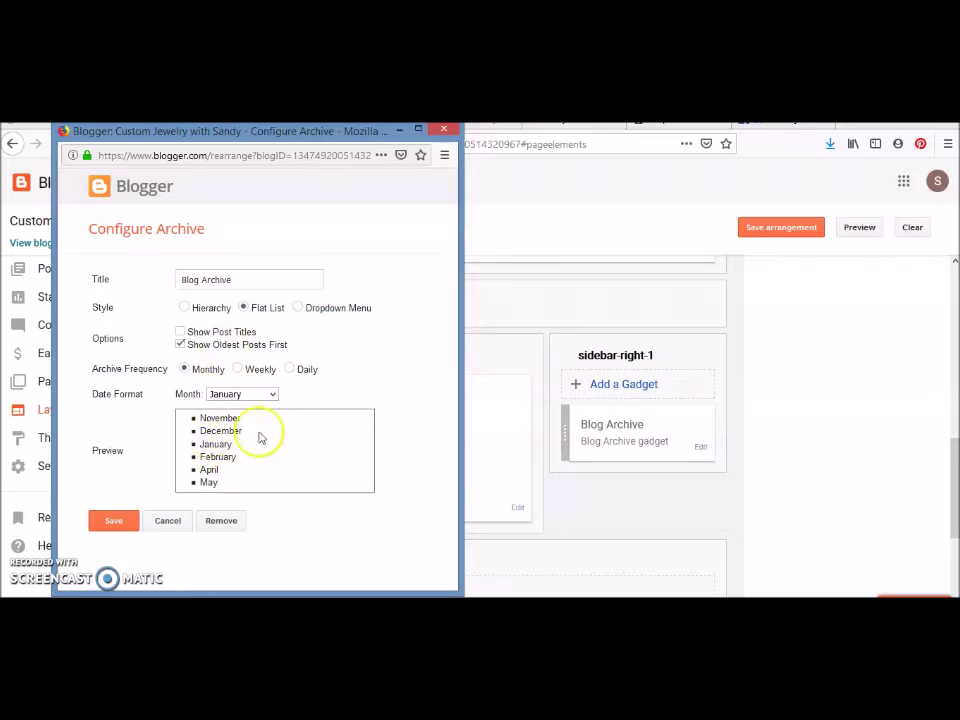
Step: Turn off Show Oldest Posts First for the Blog Archive and save the gadget
{"action": "left_click", "coordinate": [181, 345]}
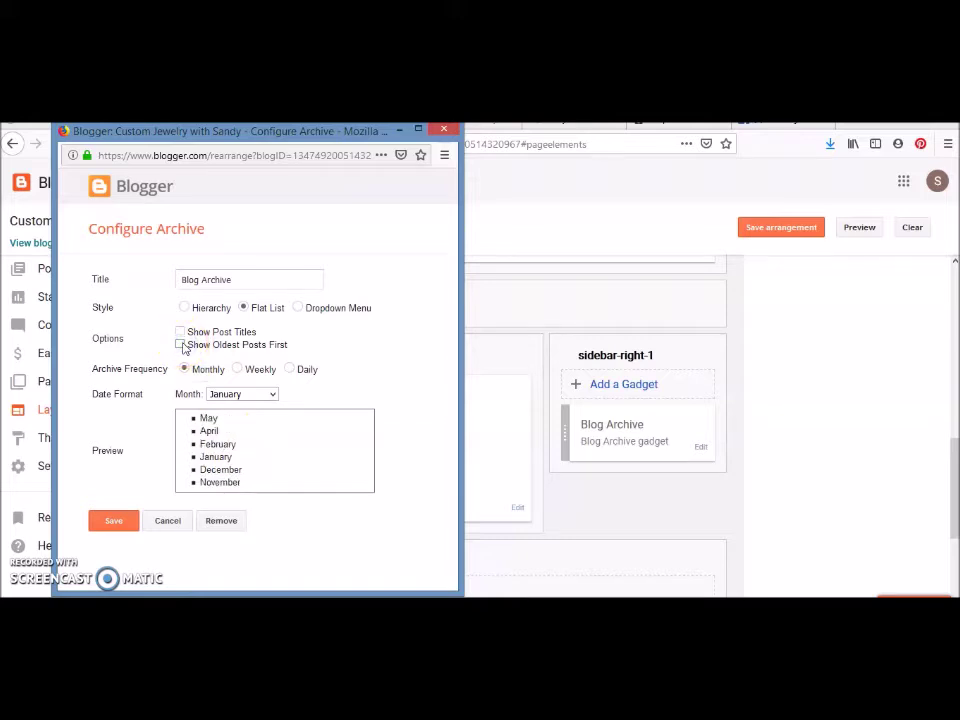
{"action": "left_click", "coordinate": [181, 345]}
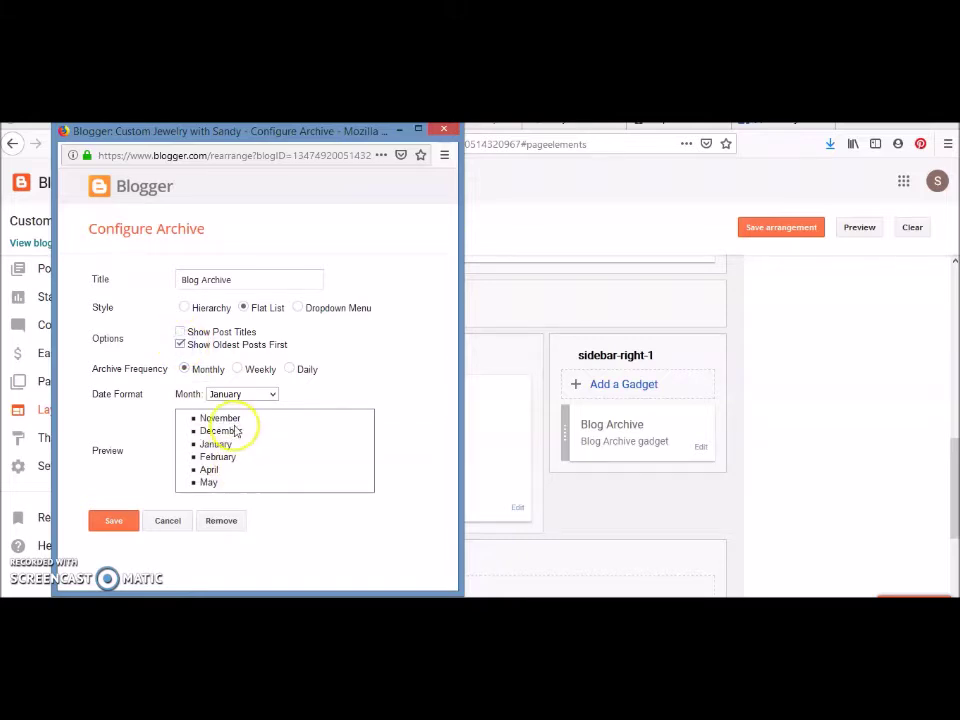
{"action": "left_click", "coordinate": [181, 345]}
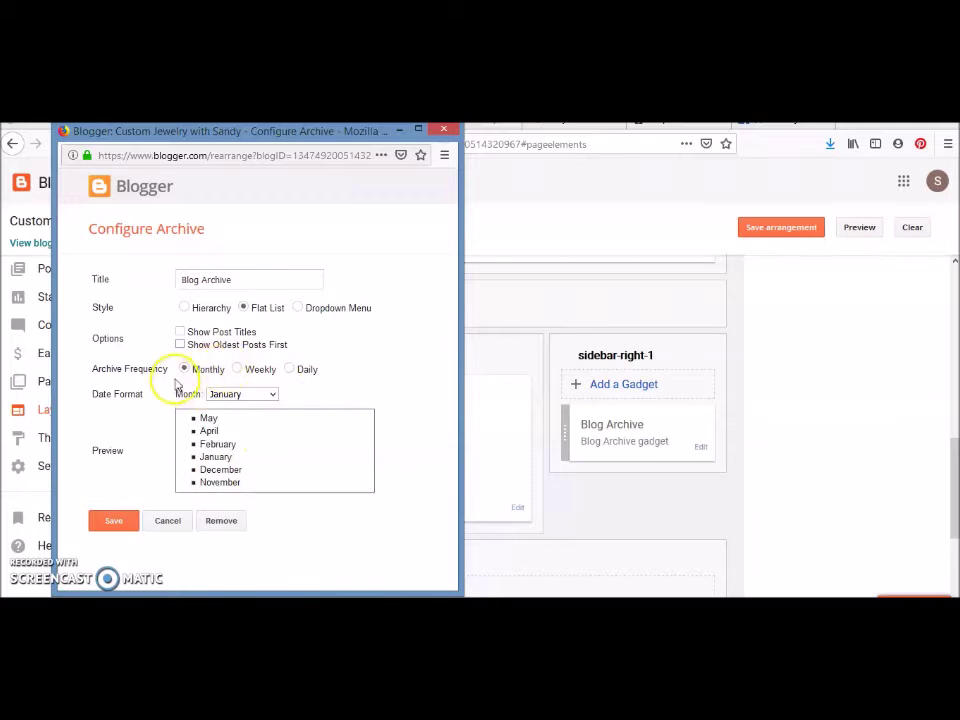
{"action": "left_click", "coordinate": [116, 522]}
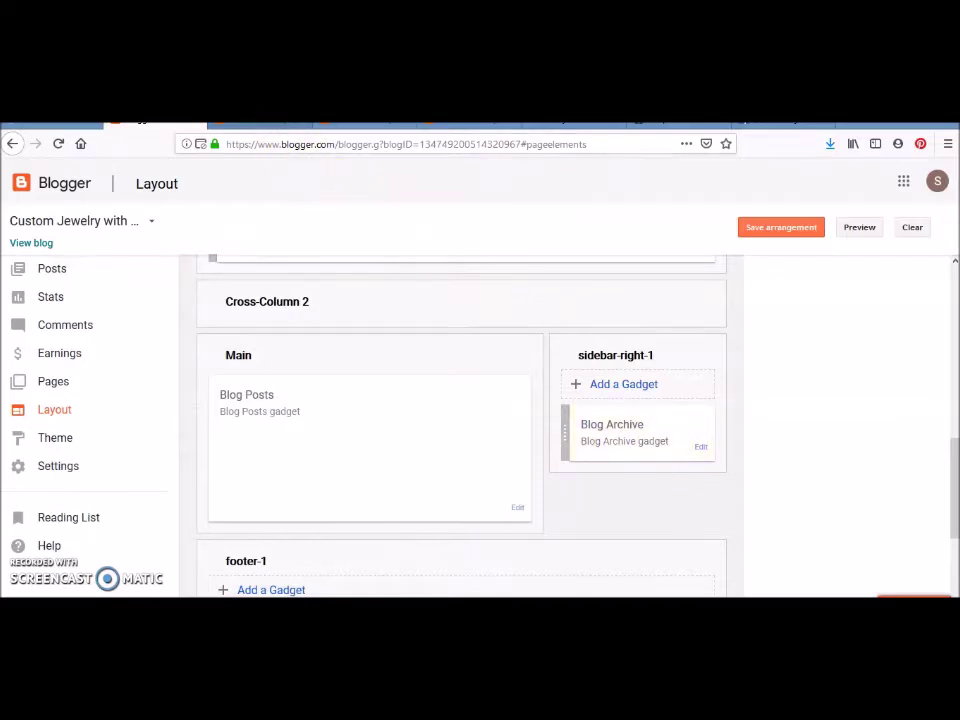
Step: Review the open blog page down to its footer, and go back to the layout
{"action": "left_click", "coordinate": [270, 124]}
{"action": "left_click_drag", "start_coordinate": [953, 307], "coordinate": [957, 424]}
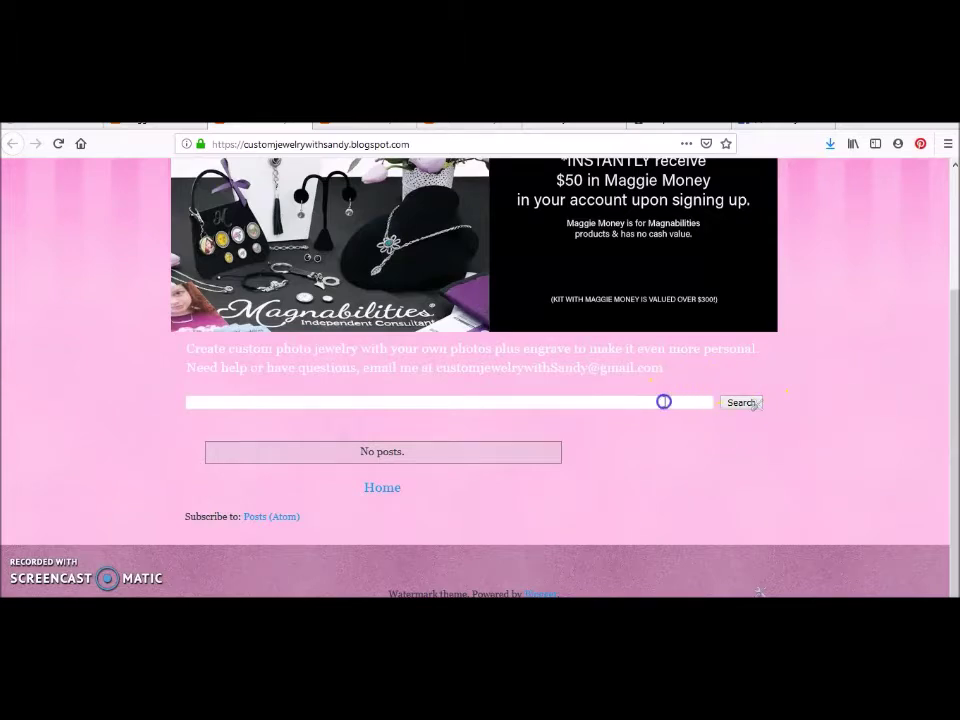
{"action": "key", "text": "super+k"}
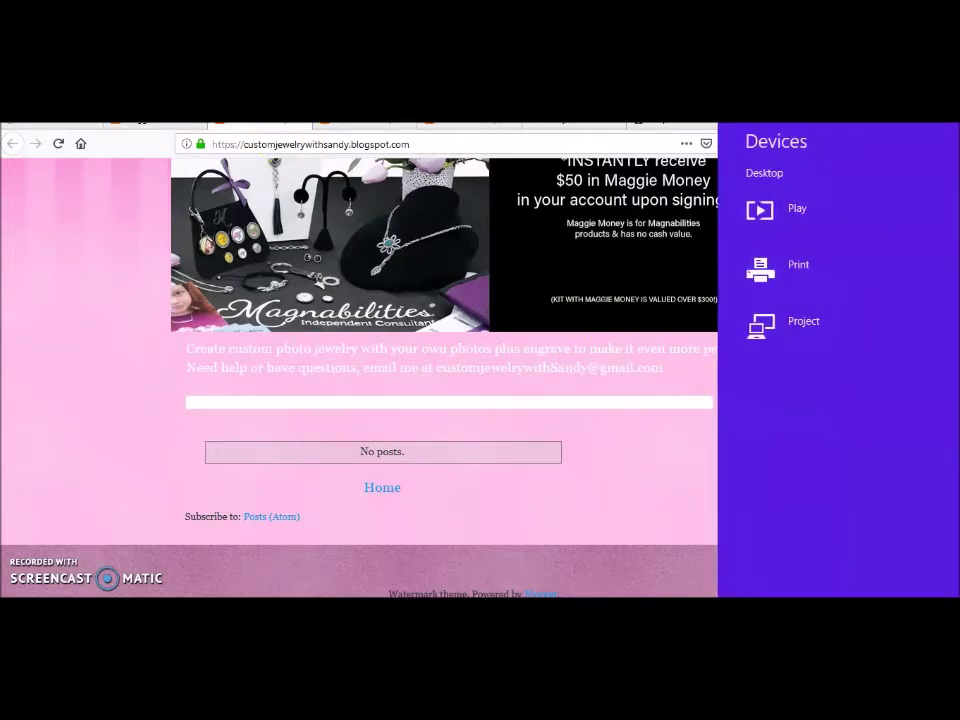
{"action": "key", "text": "Escape"}
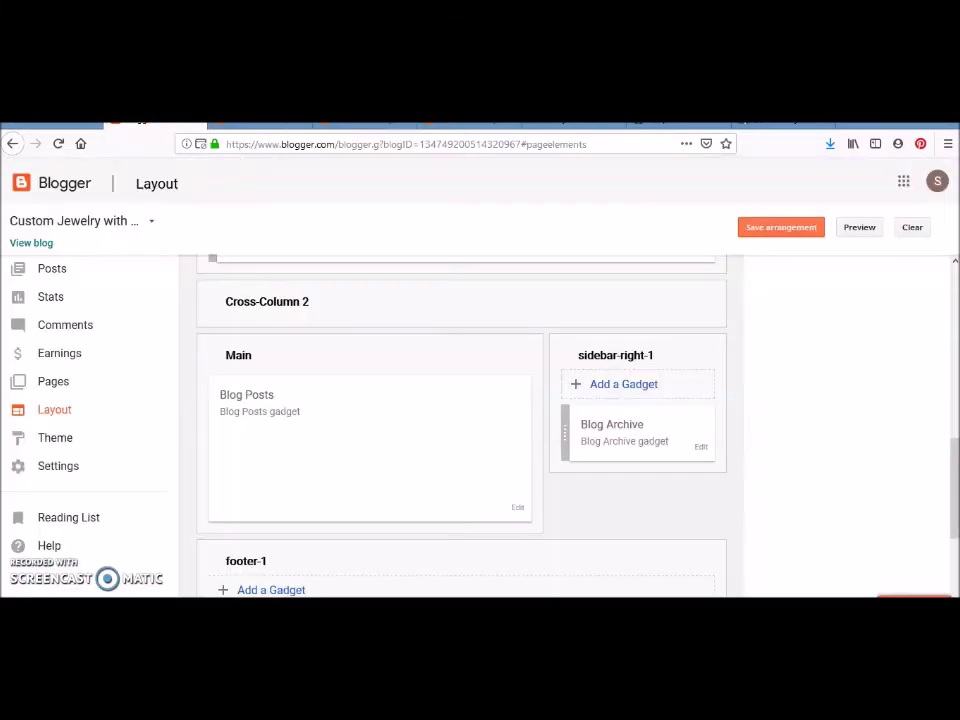
Step: Add an Image gadget to sidebar-right-1 with "Find me on Facebook" as both title and caption
{"action": "left_click", "coordinate": [627, 388]}
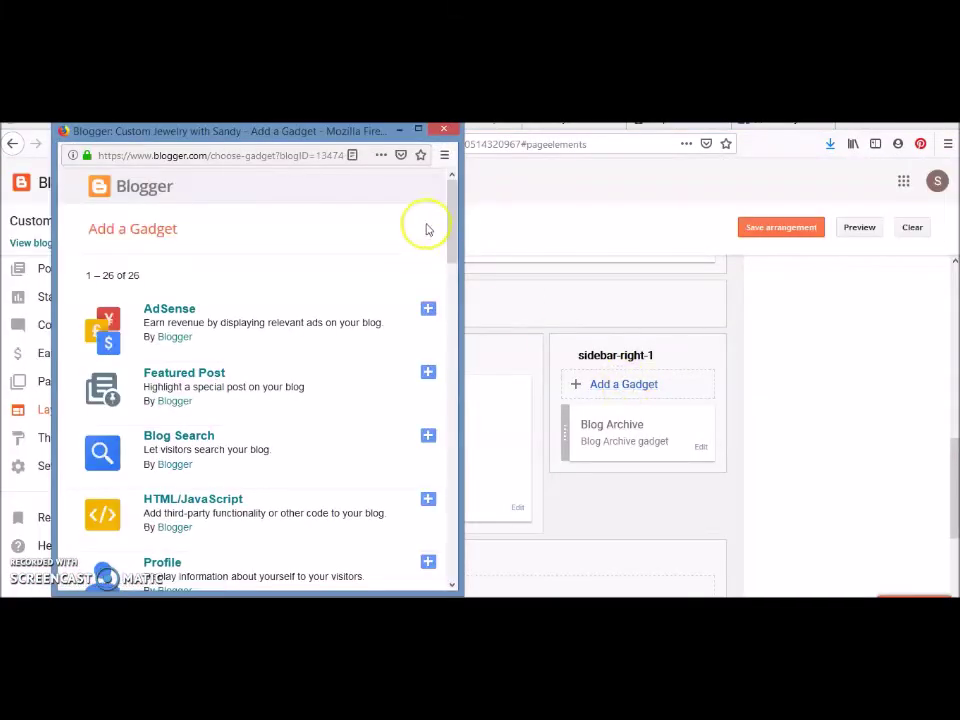
{"action": "left_click_drag", "start_coordinate": [451, 213], "coordinate": [462, 293]}
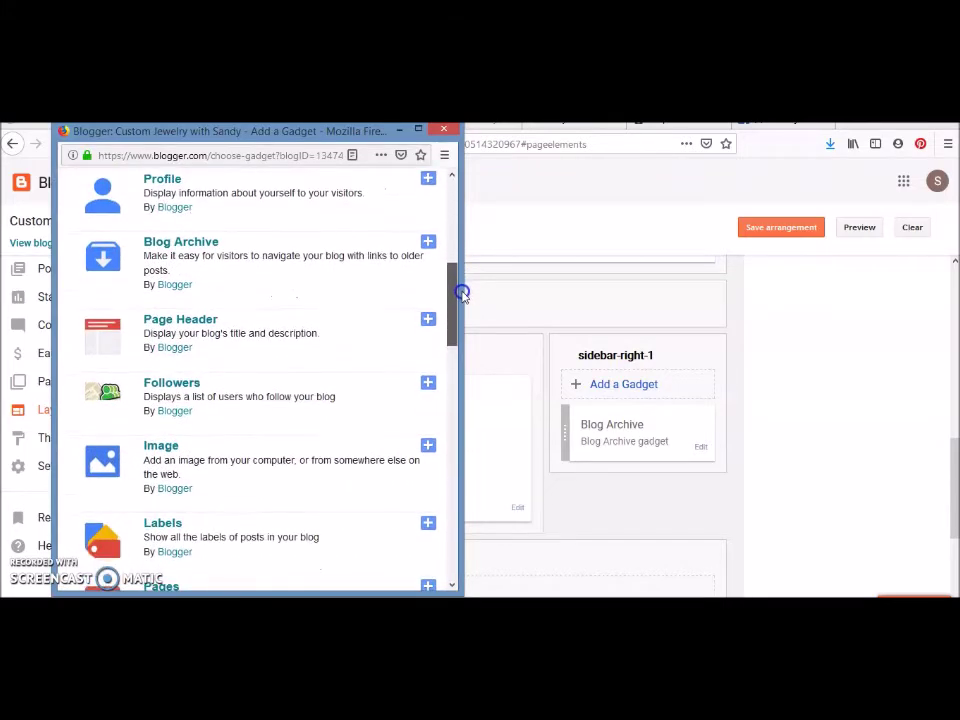
{"action": "left_click", "coordinate": [430, 447]}
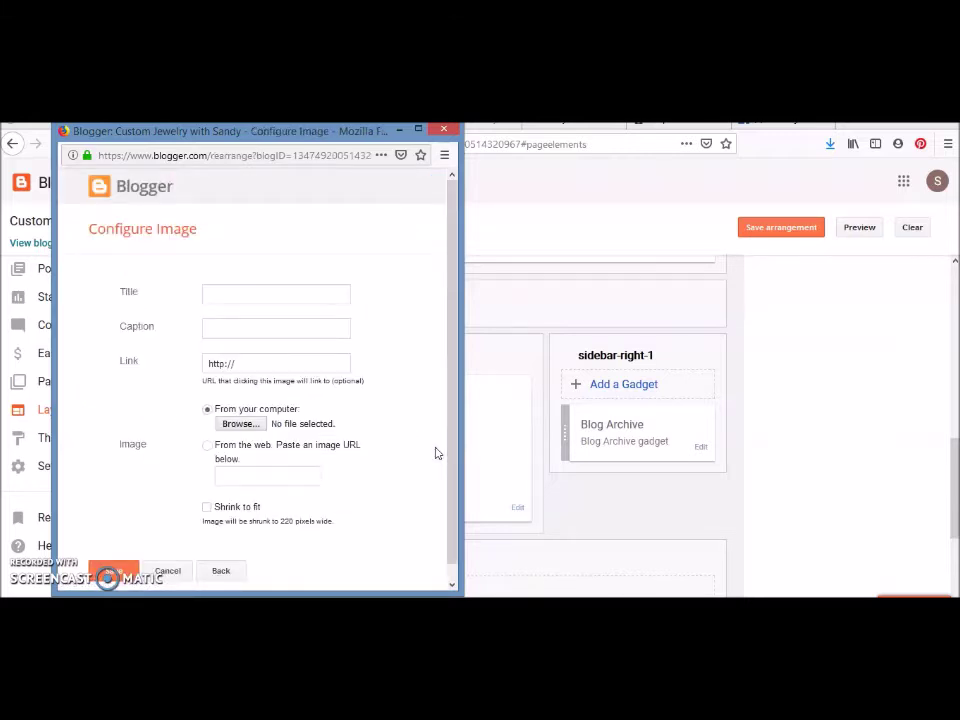
{"action": "left_click", "coordinate": [295, 288]}
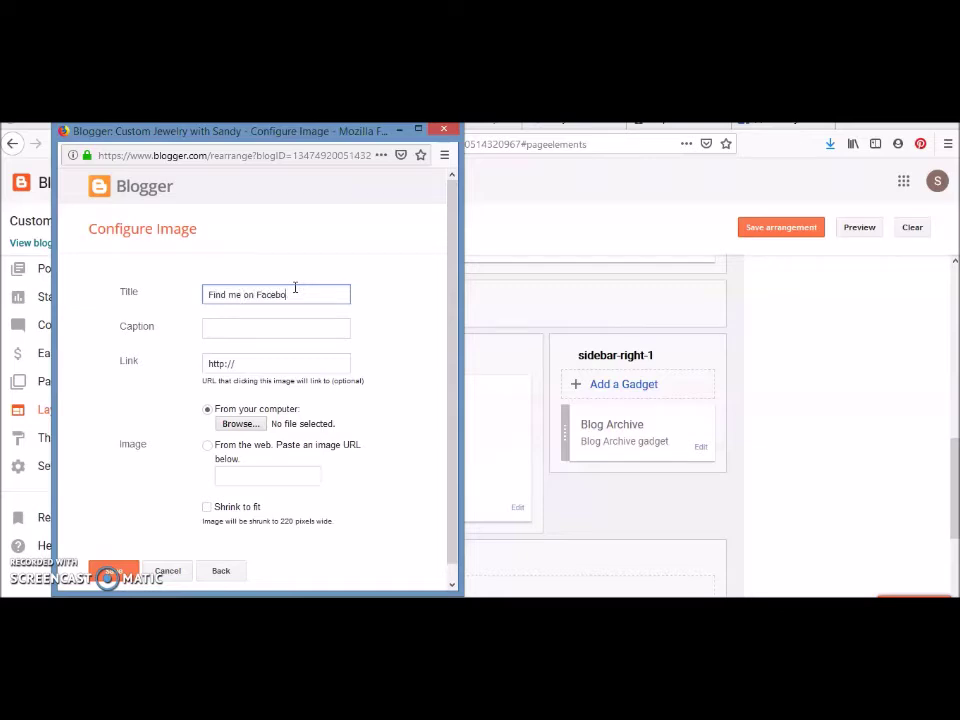
{"action": "left_click", "coordinate": [291, 334]}
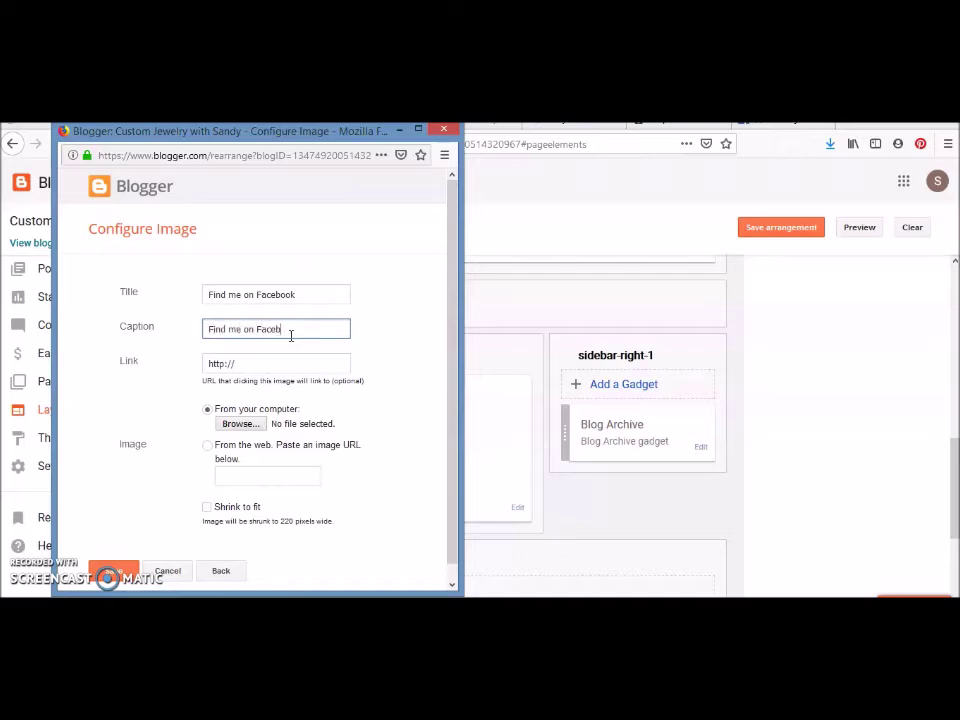
{"action": "left_click", "coordinate": [287, 363]}
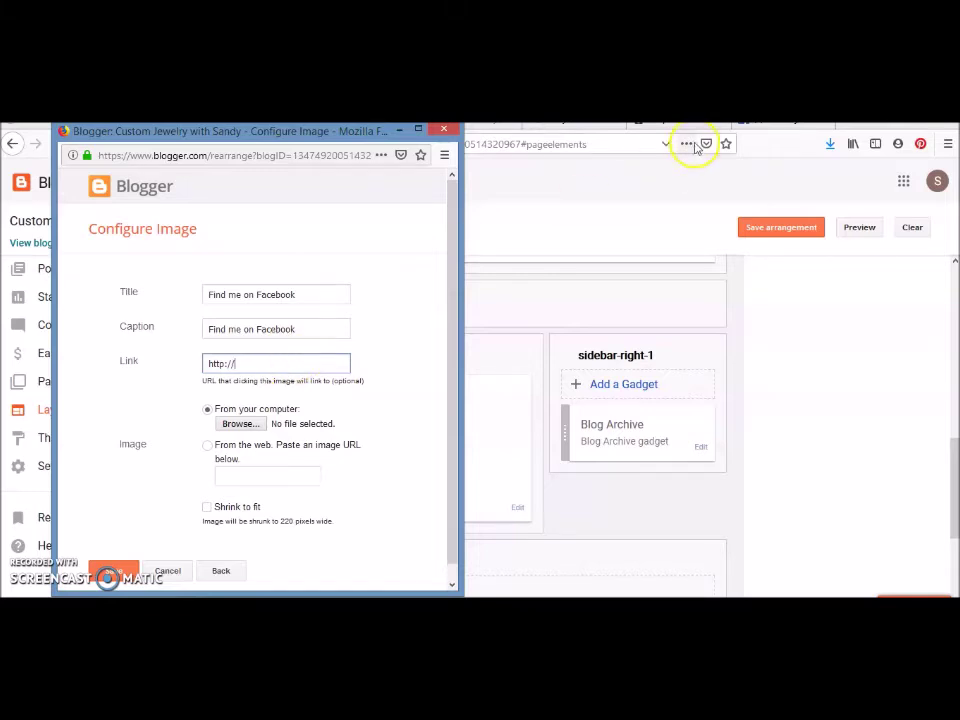
{"action": "left_click", "coordinate": [512, 126]}
{"action": "left_click", "coordinate": [414, 151]}
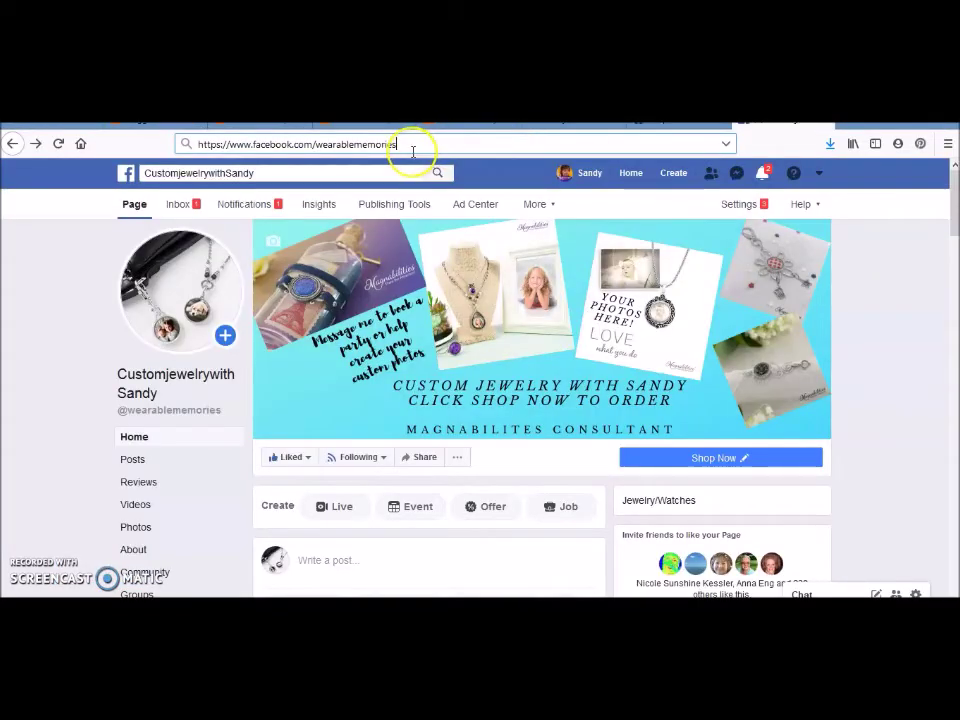
{"action": "left_click_drag", "start_coordinate": [409, 148], "coordinate": [200, 143]}
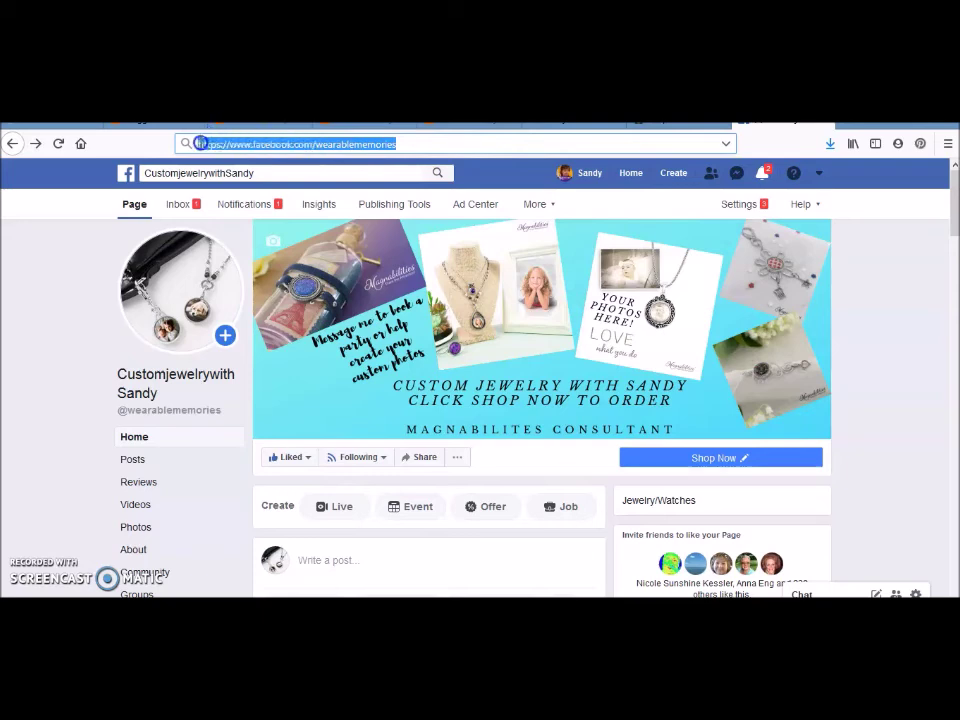
{"action": "right_click", "coordinate": [198, 143]}
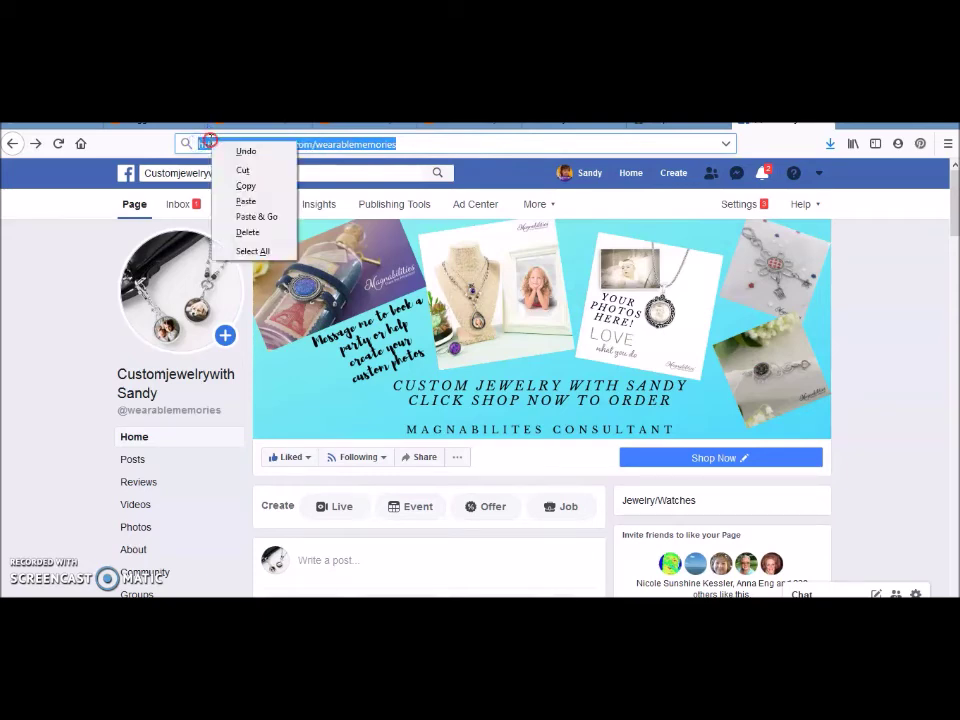
{"action": "left_click", "coordinate": [244, 185]}
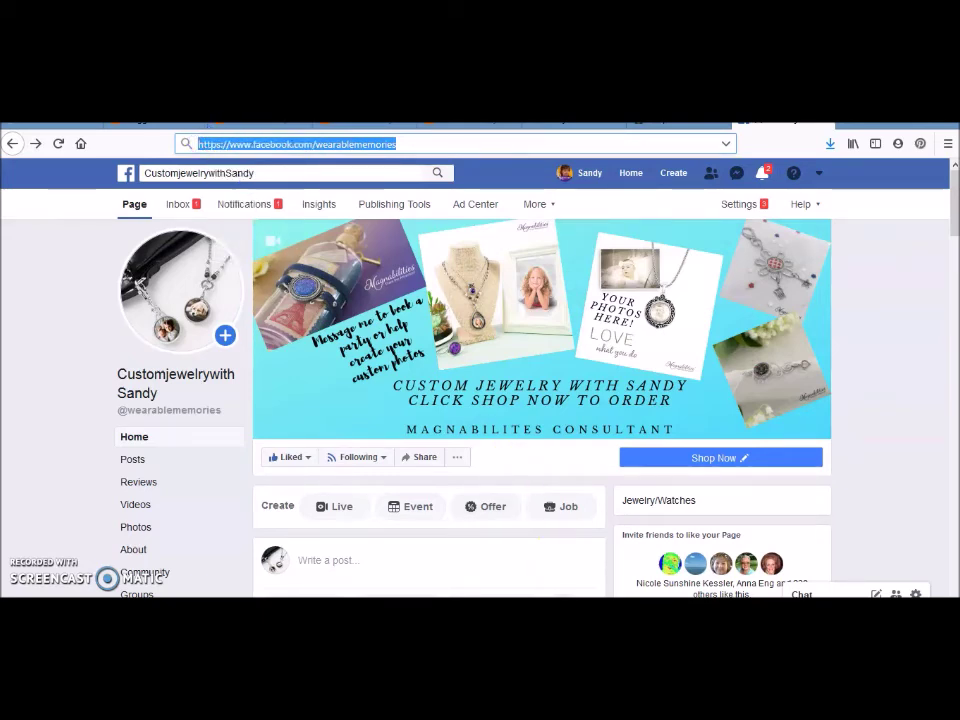
{"action": "mouse_move", "coordinate": [580, 597]}
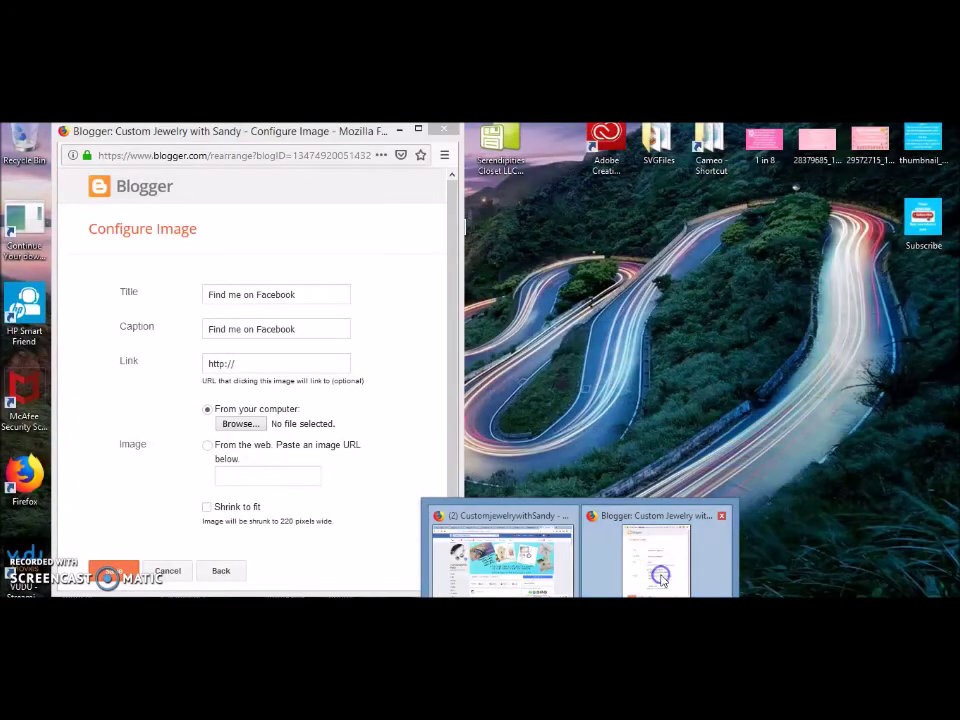
{"action": "left_click", "coordinate": [660, 555]}
{"action": "left_click", "coordinate": [260, 362]}
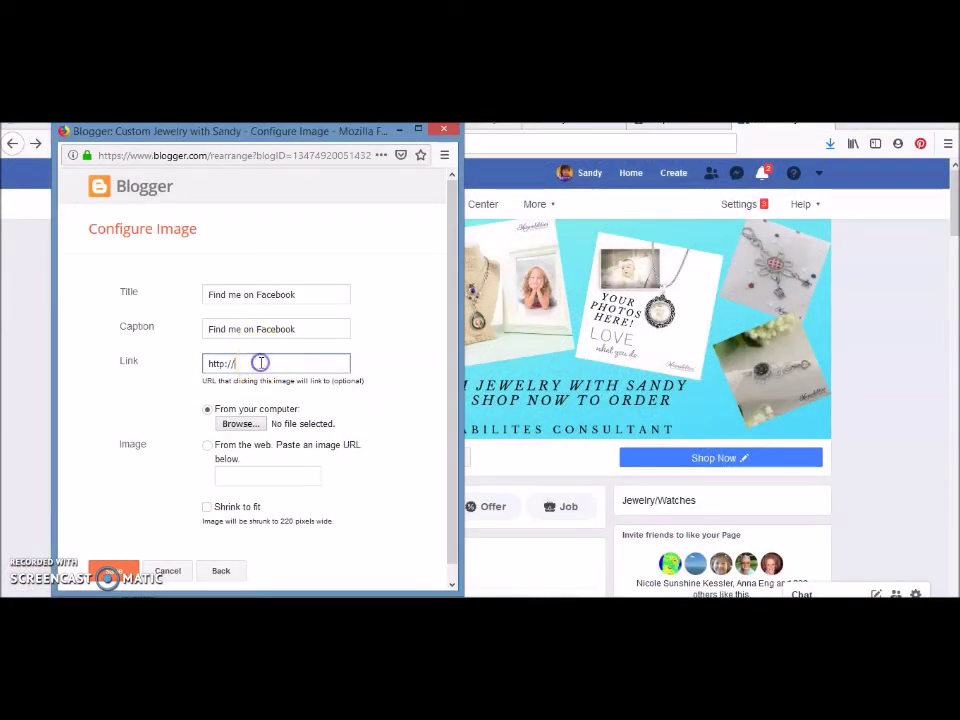
{"action": "key", "text": "BackSpace"}
{"action": "key", "text": "BackSpace"}
{"action": "key", "text": "BackSpace"}
{"action": "key", "text": "BackSpace"}
{"action": "key", "text": "BackSpace"}
{"action": "key", "text": "BackSpace"}
{"action": "right_click", "coordinate": [260, 362]}
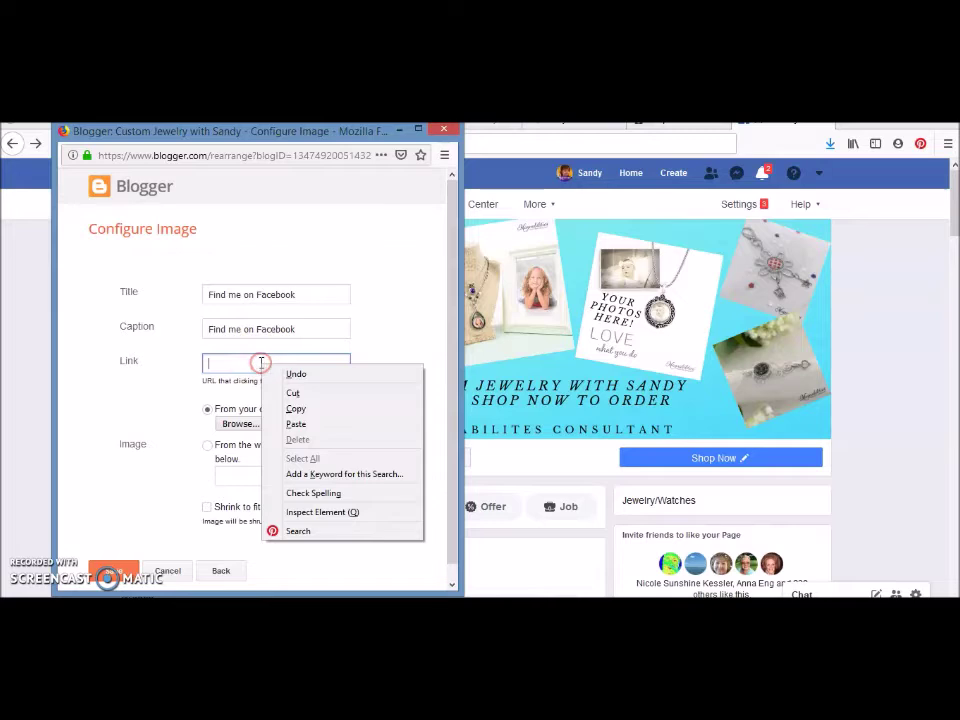
{"action": "left_click", "coordinate": [313, 428]}
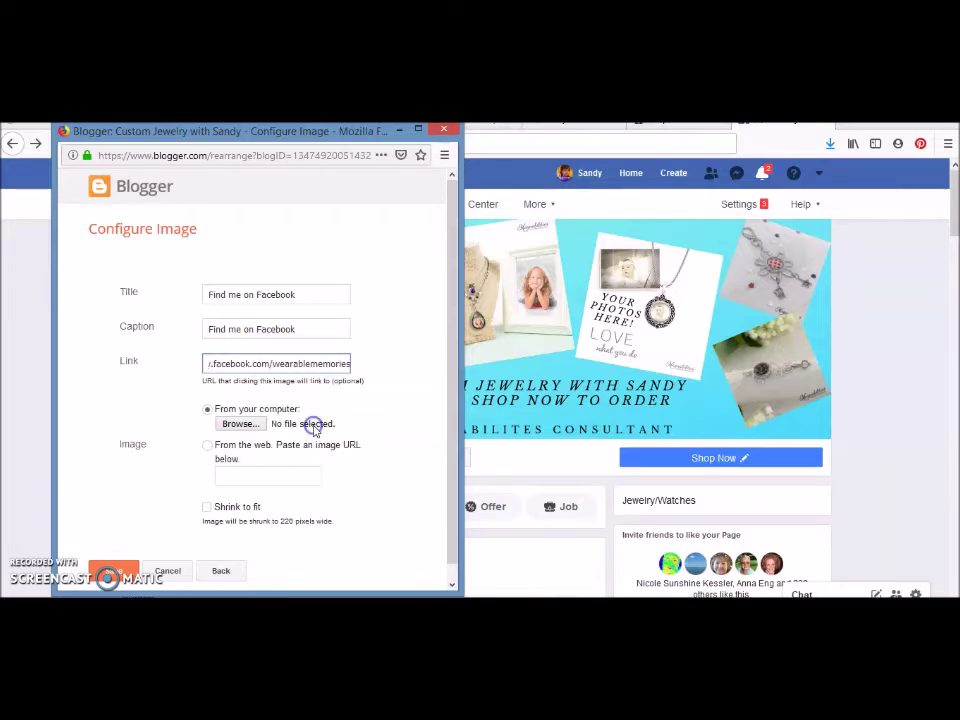
{"action": "left_click", "coordinate": [240, 424]}
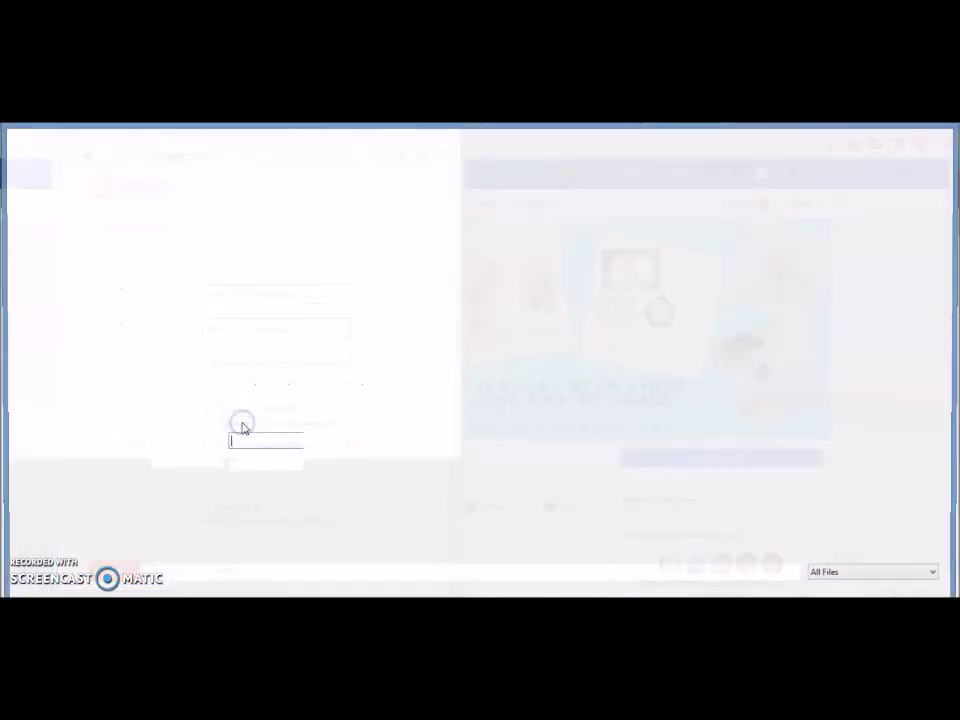
{"action": "left_click_drag", "start_coordinate": [951, 224], "coordinate": [955, 272]}
{"action": "left_click", "coordinate": [176, 455]}
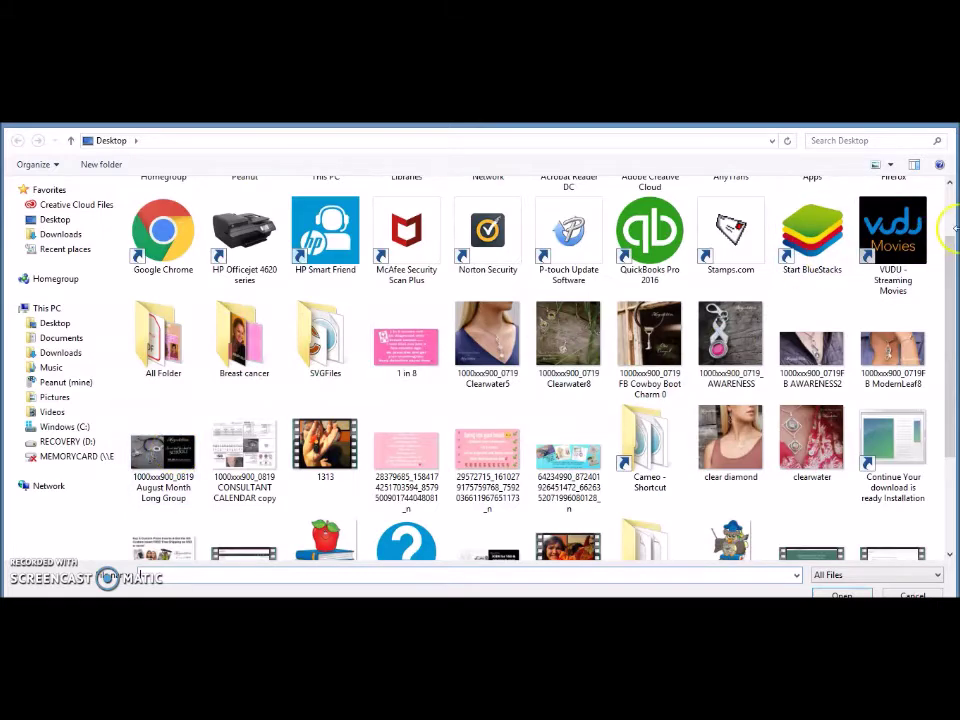
{"action": "left_click_drag", "start_coordinate": [949, 259], "coordinate": [955, 328]}
{"action": "left_click", "coordinate": [568, 375]}
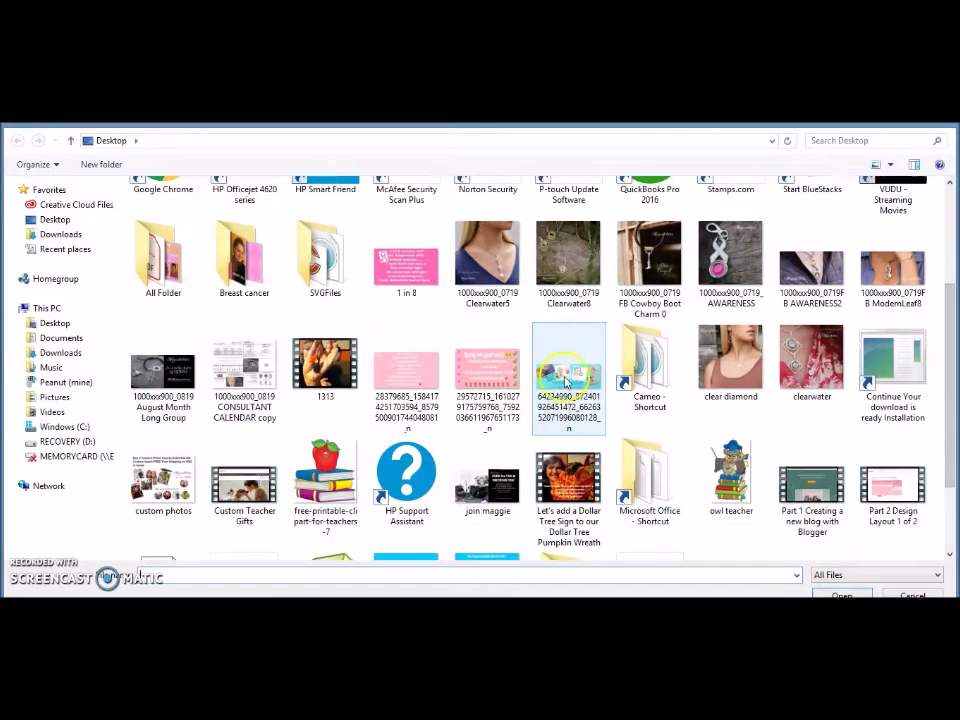
{"action": "left_click", "coordinate": [843, 594]}
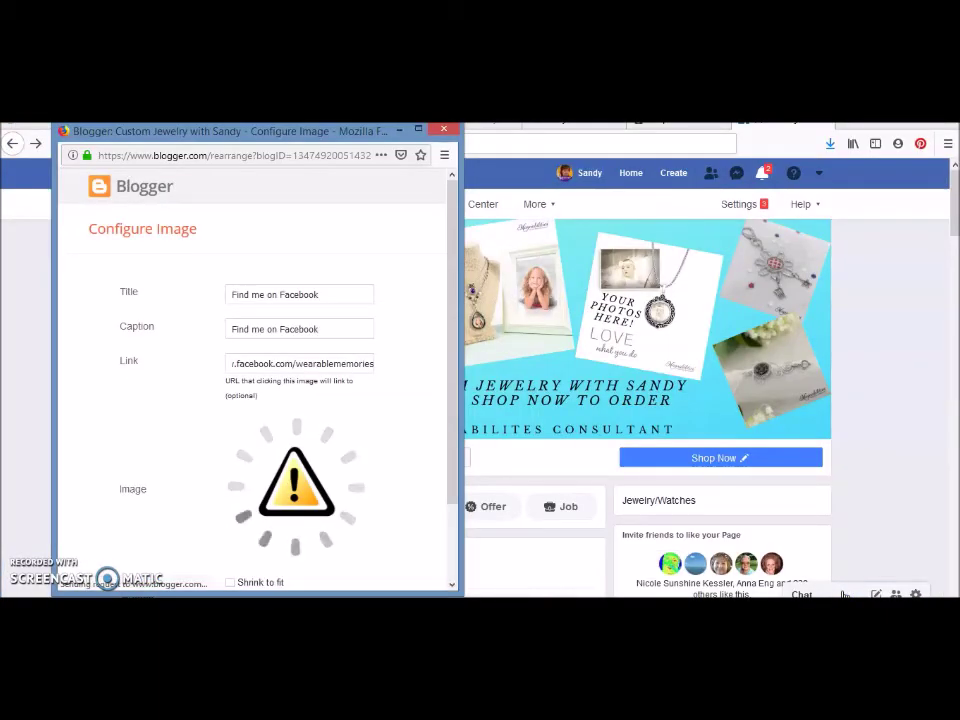
Step: Turn on Shrink to fit for the Facebook banner and save the image gadget
{"action": "left_click_drag", "start_coordinate": [450, 343], "coordinate": [452, 400]}
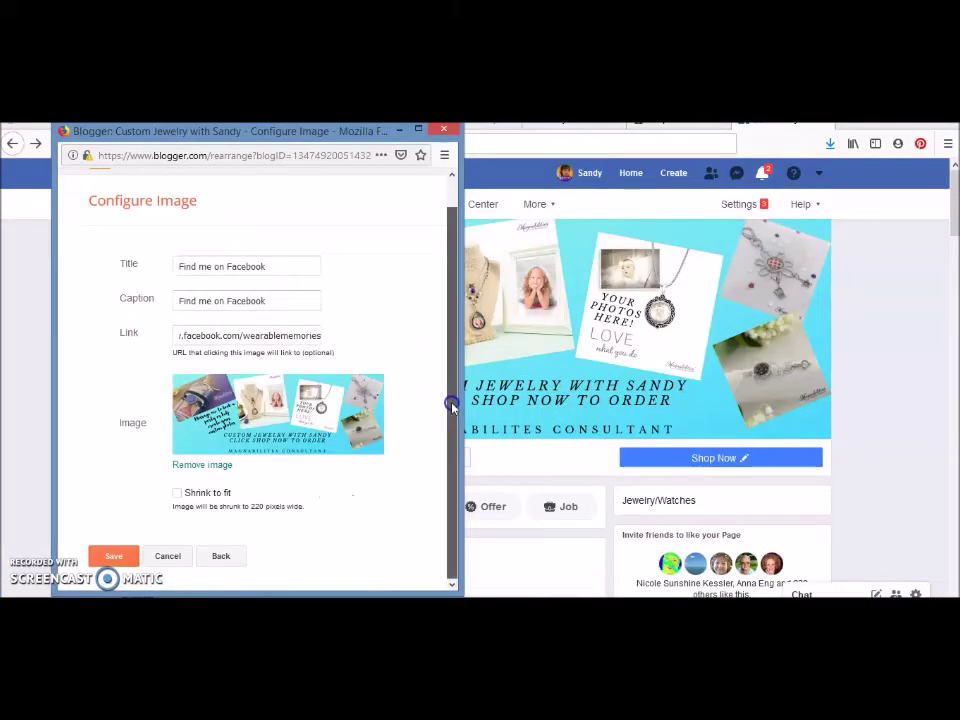
{"action": "left_click", "coordinate": [178, 493]}
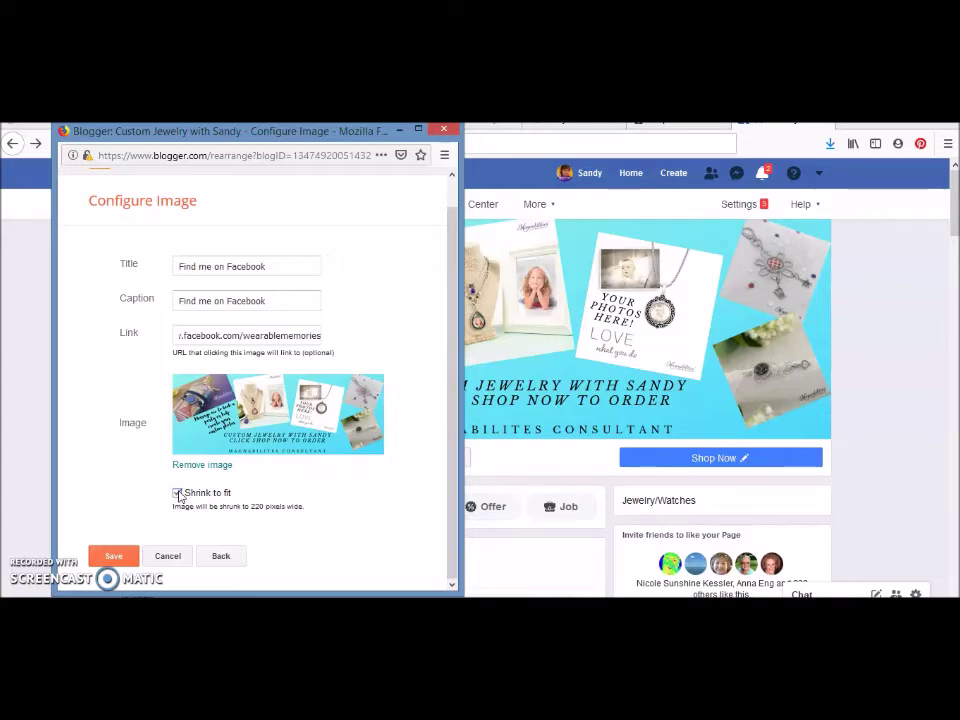
{"action": "left_click", "coordinate": [112, 556]}
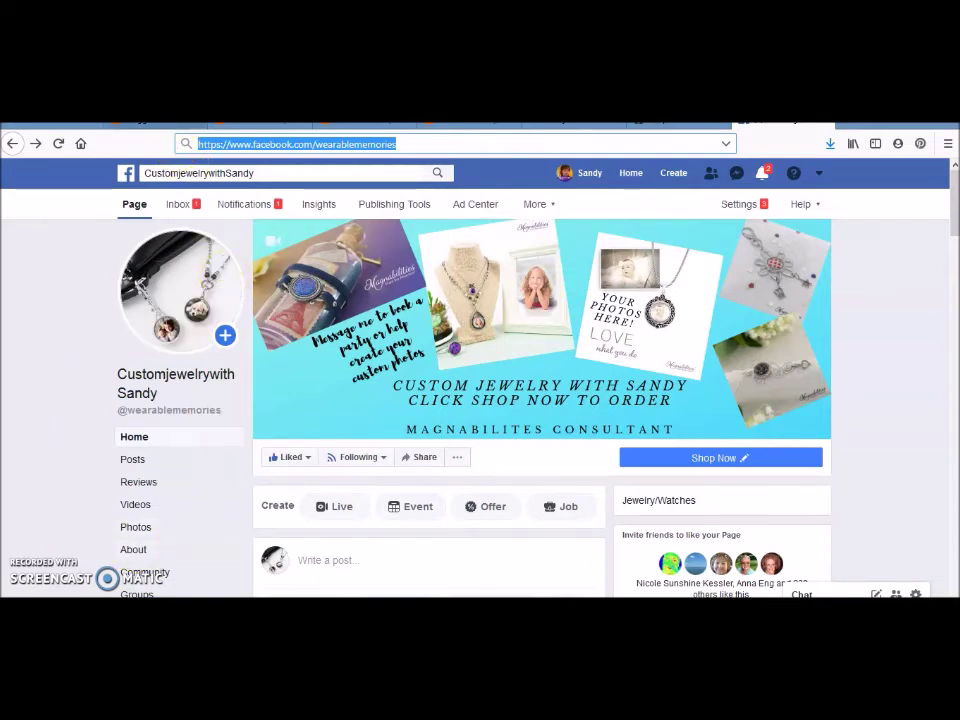
Step: View the live blog from the Blogger layout, test the link on the Find me on Facebook image, and return to the layout
{"action": "left_click", "coordinate": [128, 121]}
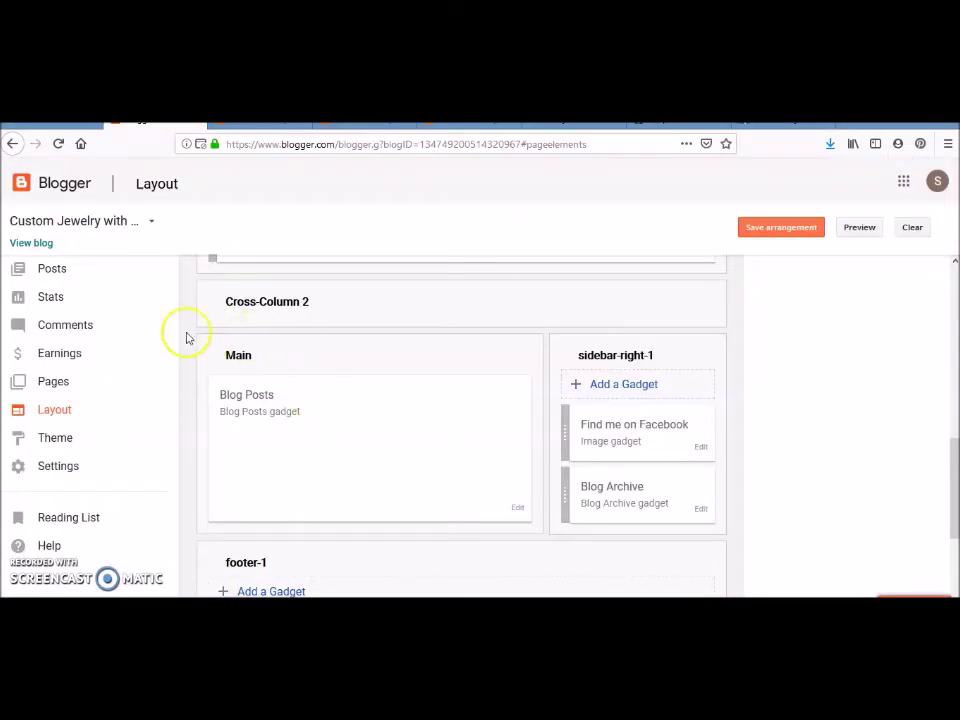
{"action": "left_click", "coordinate": [38, 244]}
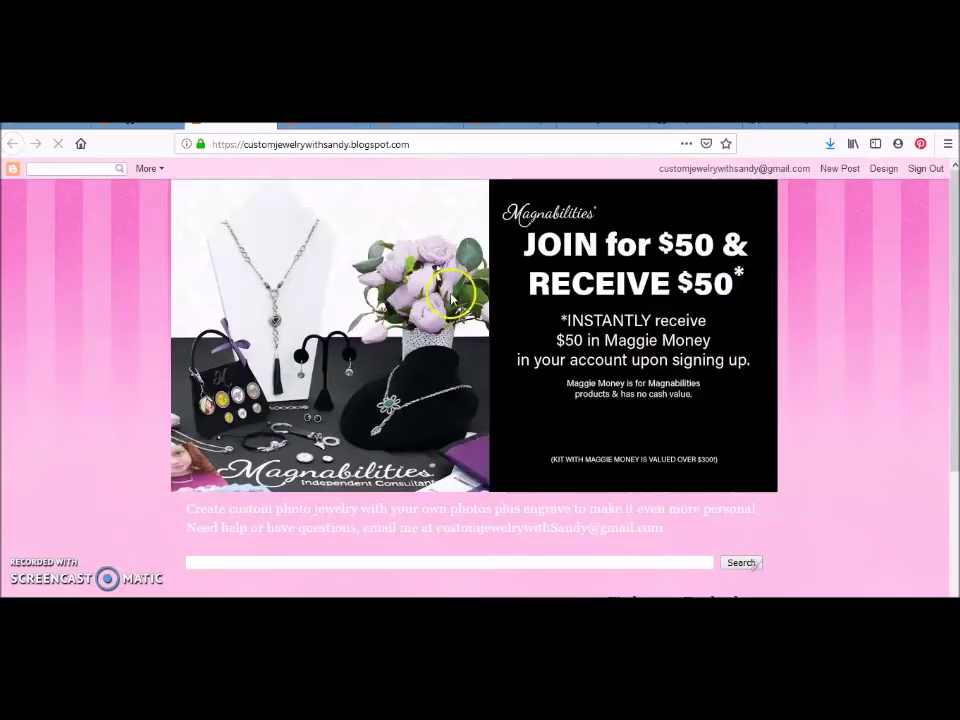
{"action": "left_click_drag", "start_coordinate": [953, 216], "coordinate": [954, 358]}
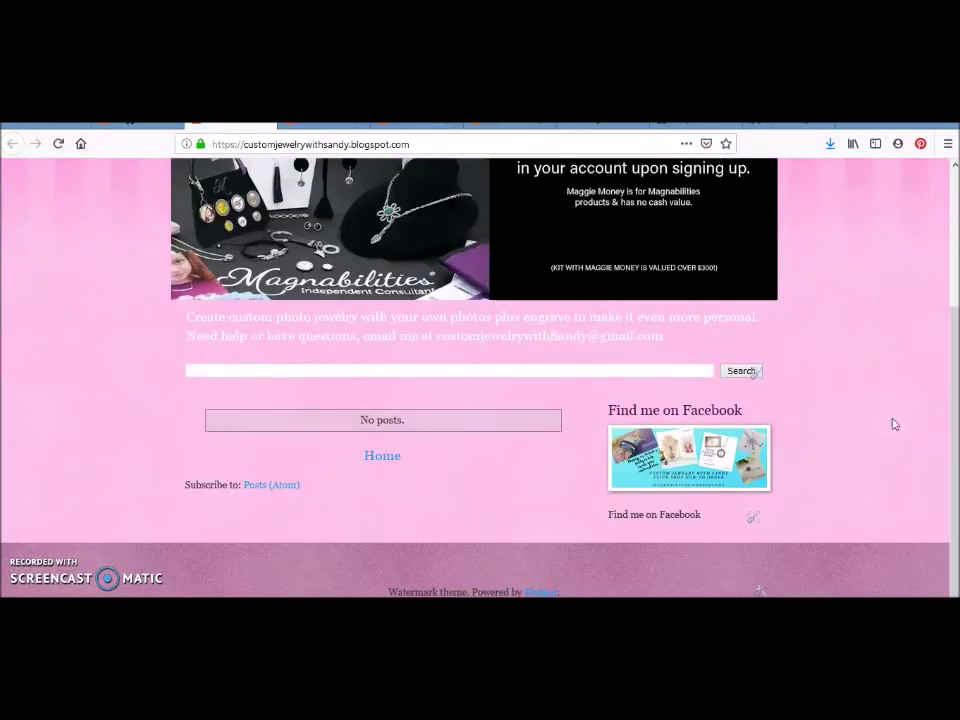
{"action": "left_click", "coordinate": [675, 459]}
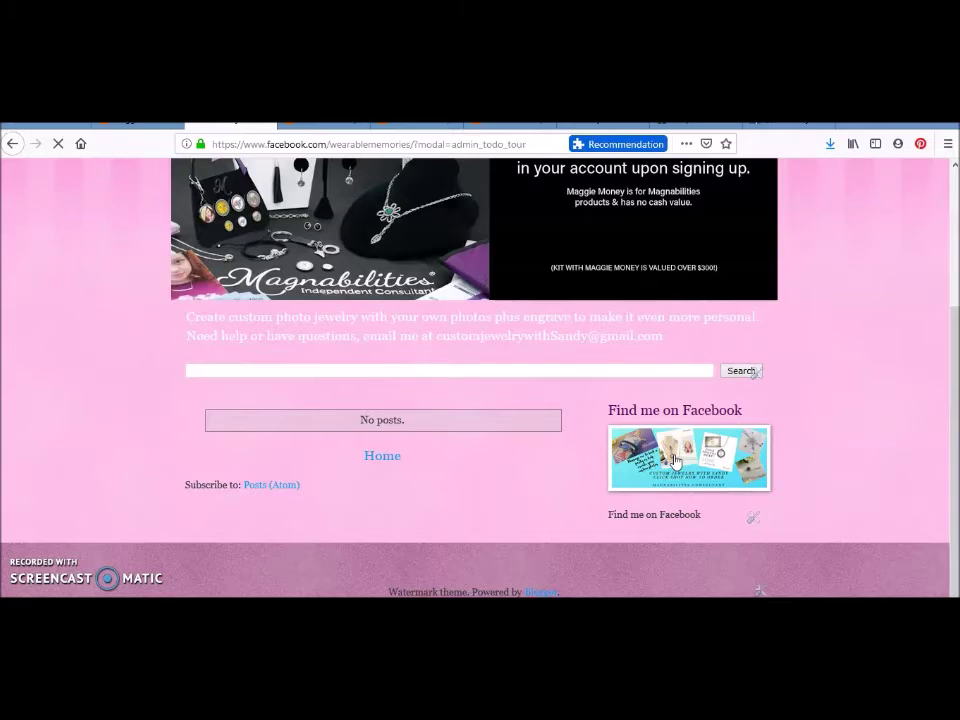
{"action": "left_click", "coordinate": [506, 139]}
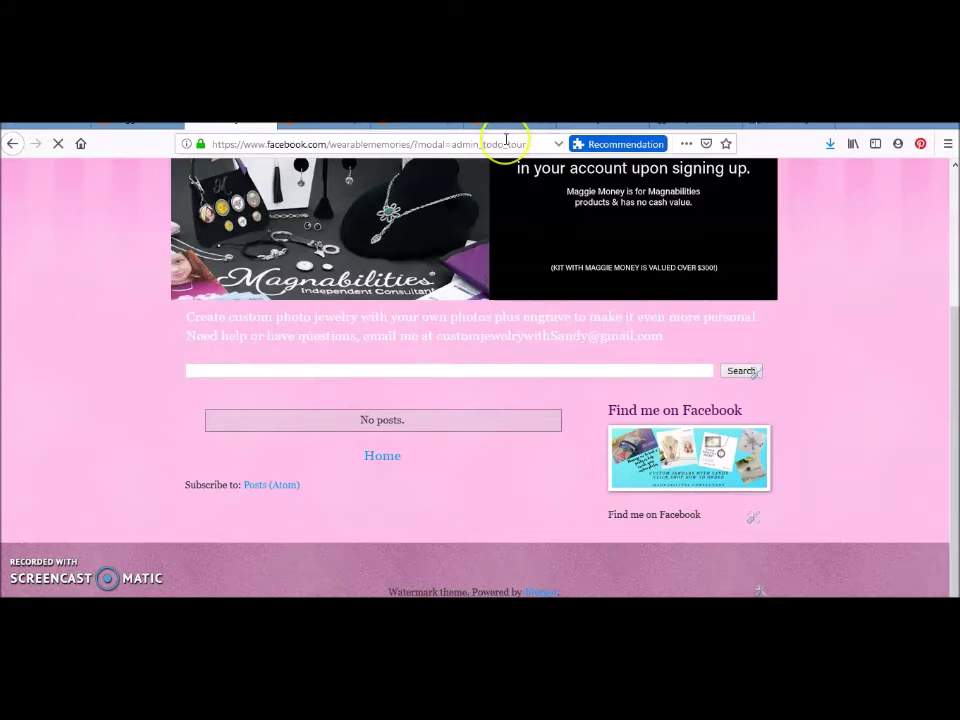
{"action": "left_click", "coordinate": [654, 441]}
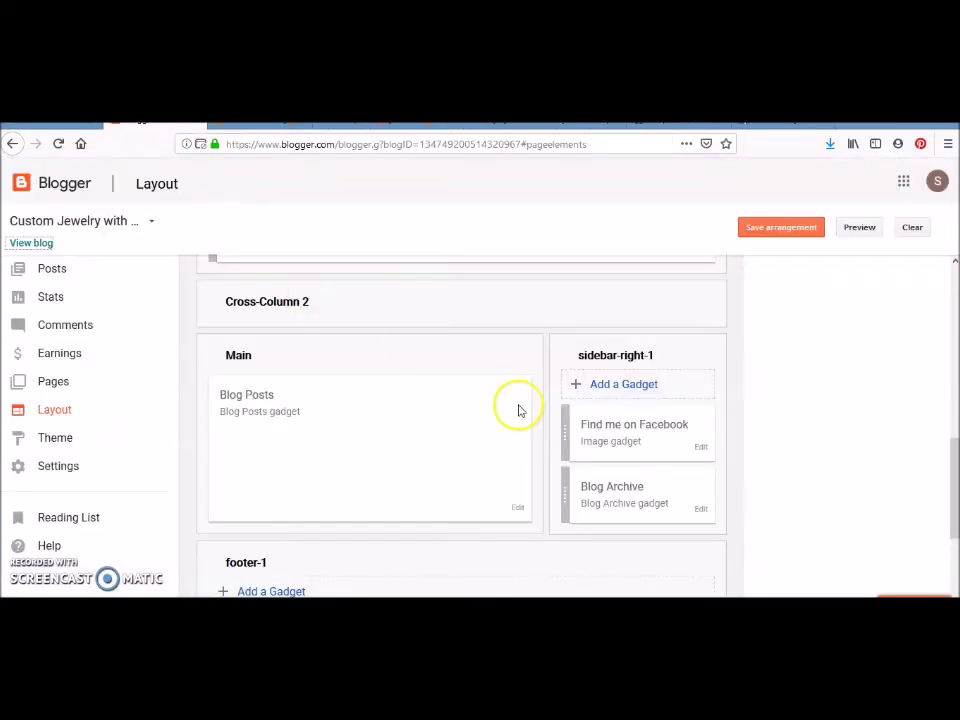
Step: Add another Image gadget to sidebar-right-1 with "Shop my website" as both title and caption
{"action": "left_click", "coordinate": [623, 385]}
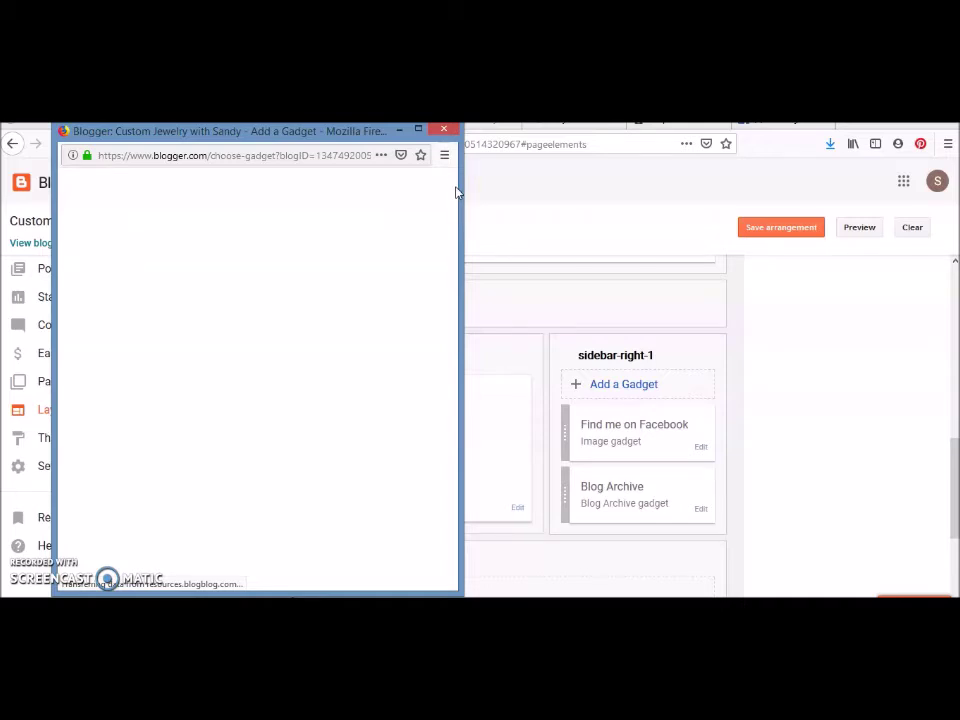
{"action": "left_click", "coordinate": [447, 131]}
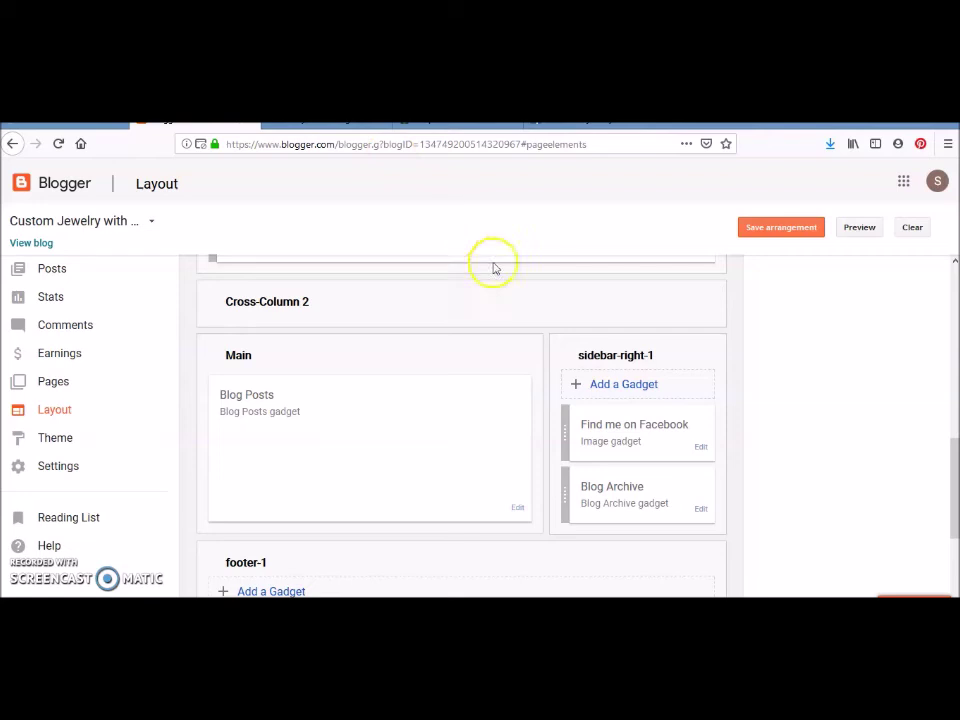
{"action": "left_click", "coordinate": [622, 384]}
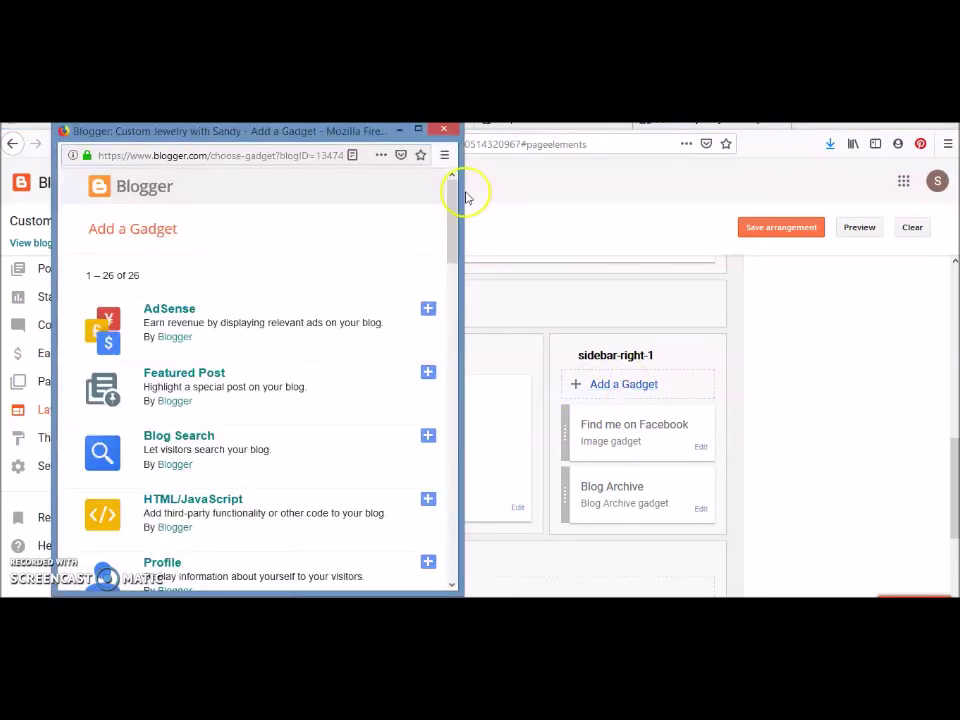
{"action": "left_click_drag", "start_coordinate": [451, 197], "coordinate": [448, 276]}
{"action": "left_click", "coordinate": [429, 455]}
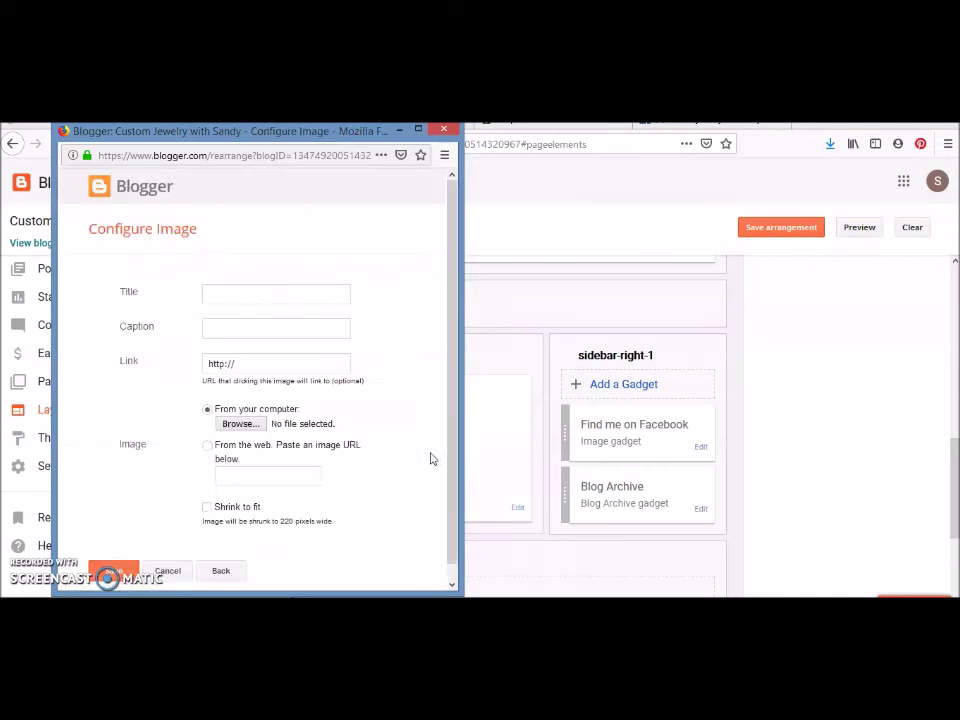
{"action": "left_click", "coordinate": [327, 299]}
{"action": "type", "text": "Shop my website"}
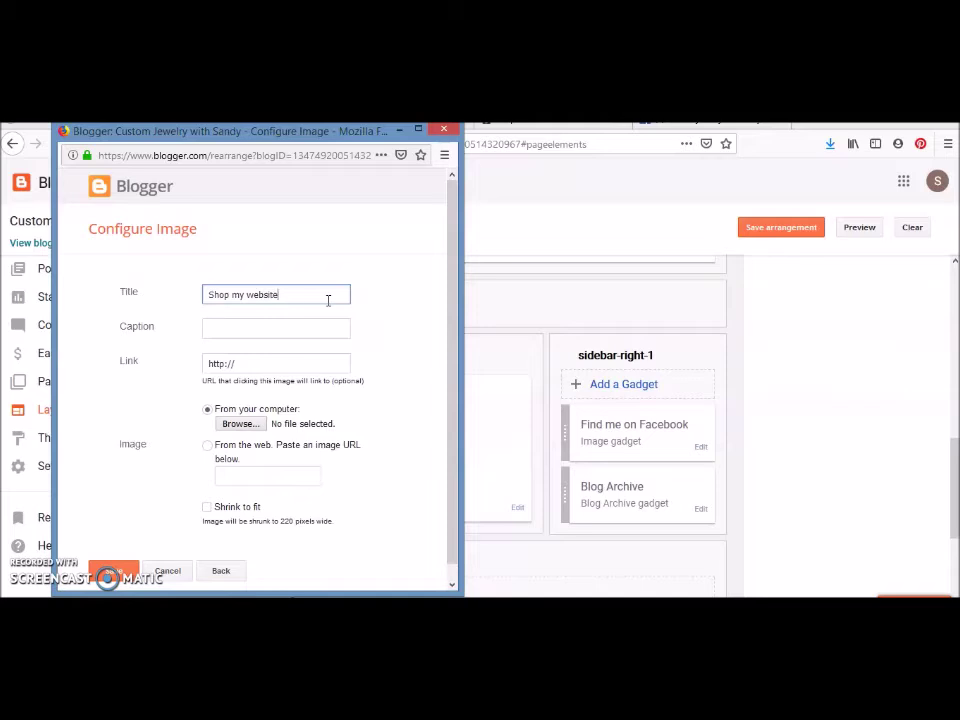
{"action": "left_click", "coordinate": [327, 328]}
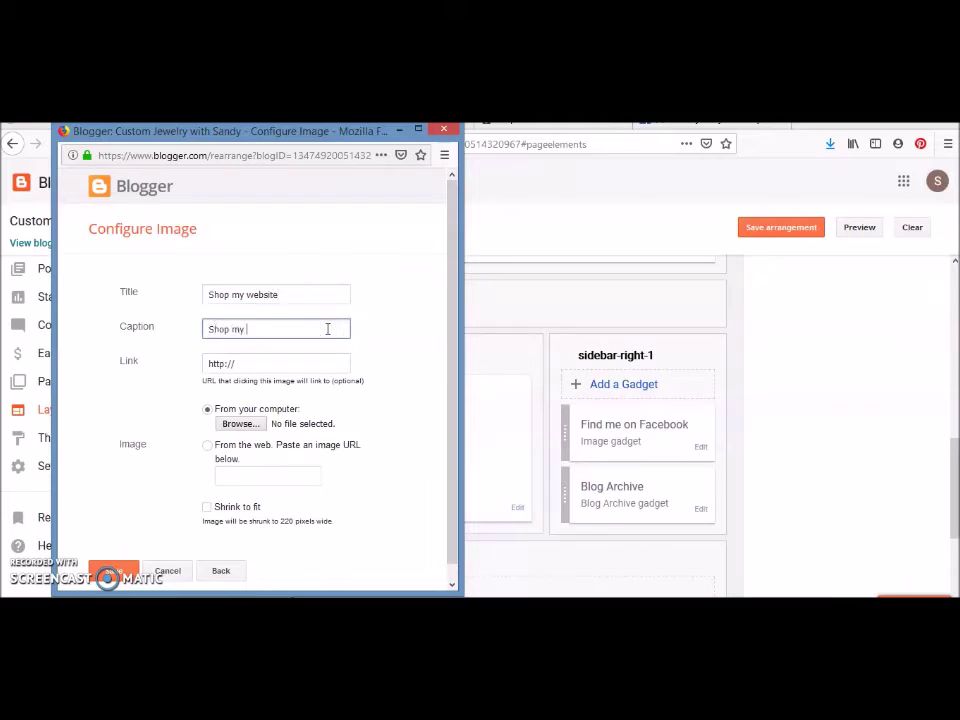
Step: Switch to the open Magnabilities shop website and copy its full address for the new gadget's link
{"action": "left_click", "coordinate": [322, 362]}
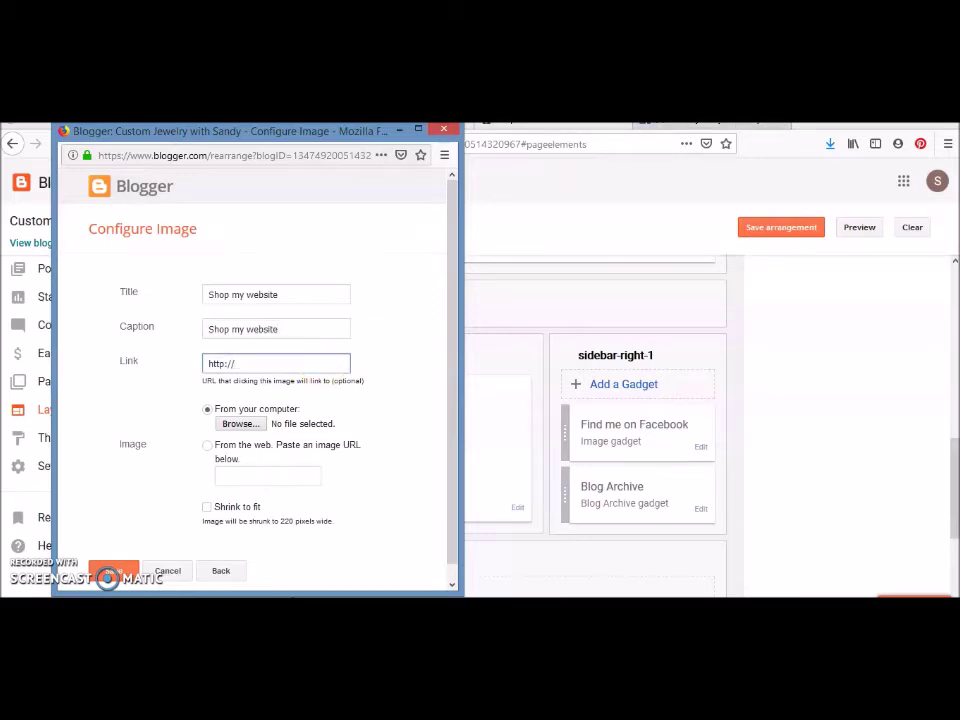
{"action": "left_click", "coordinate": [430, 125]}
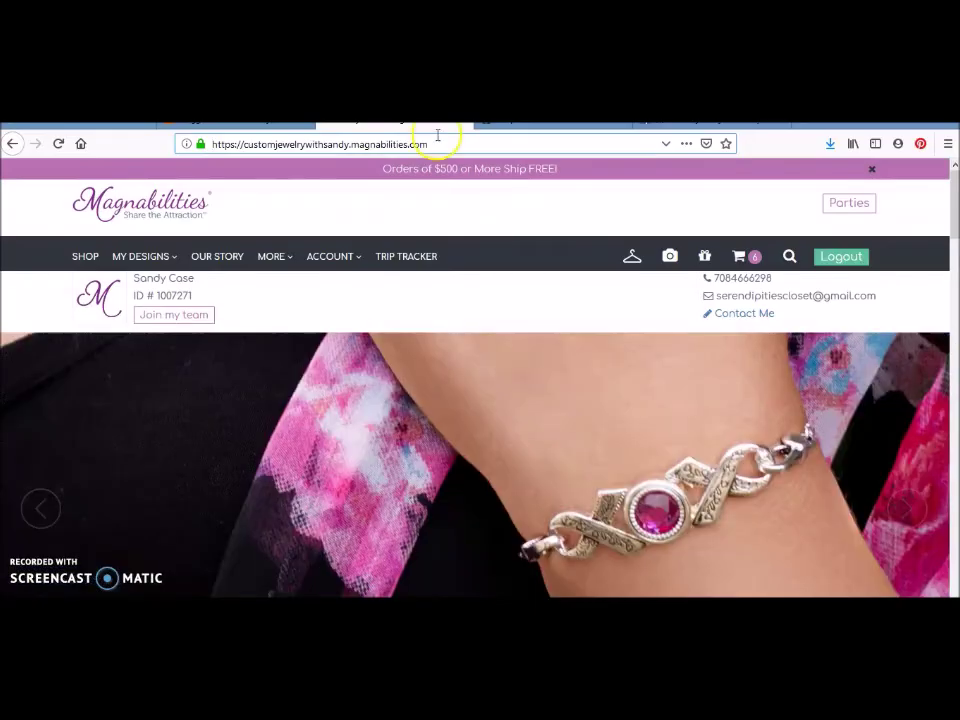
{"action": "left_click", "coordinate": [439, 143]}
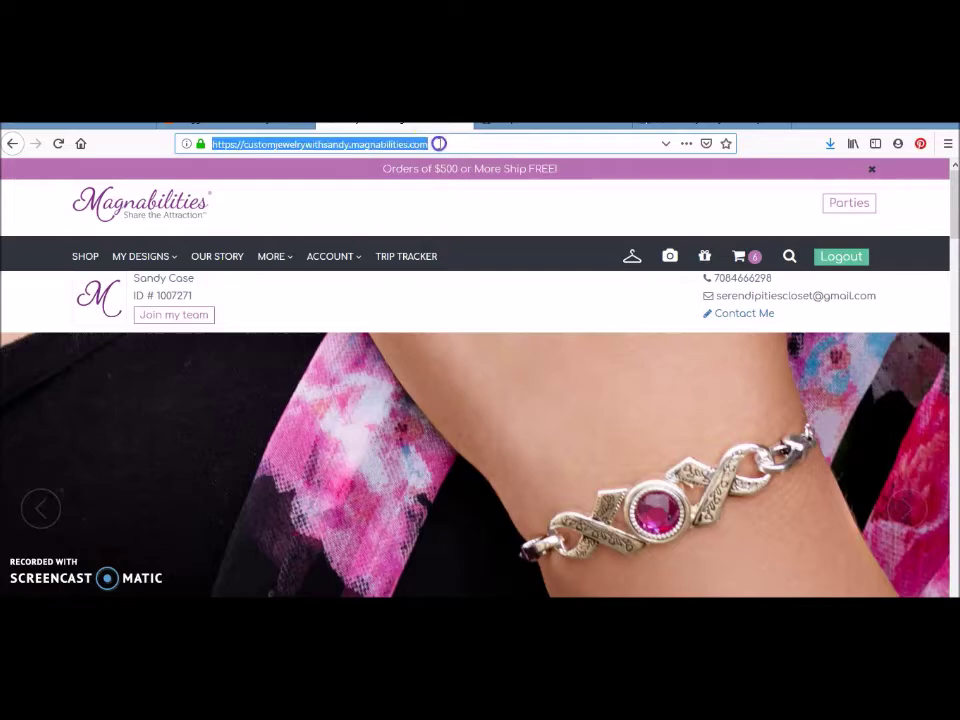
{"action": "right_click", "coordinate": [439, 143]}
{"action": "left_click", "coordinate": [464, 189]}
{"action": "key", "text": "ctrl+shift+Tab"}
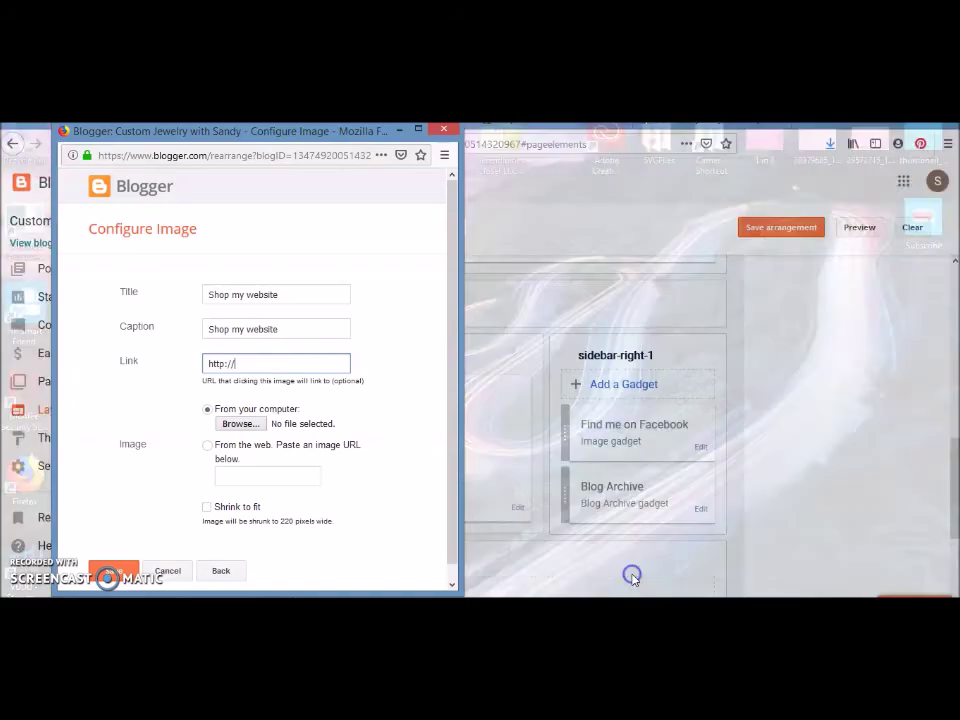
{"action": "left_click", "coordinate": [632, 574]}
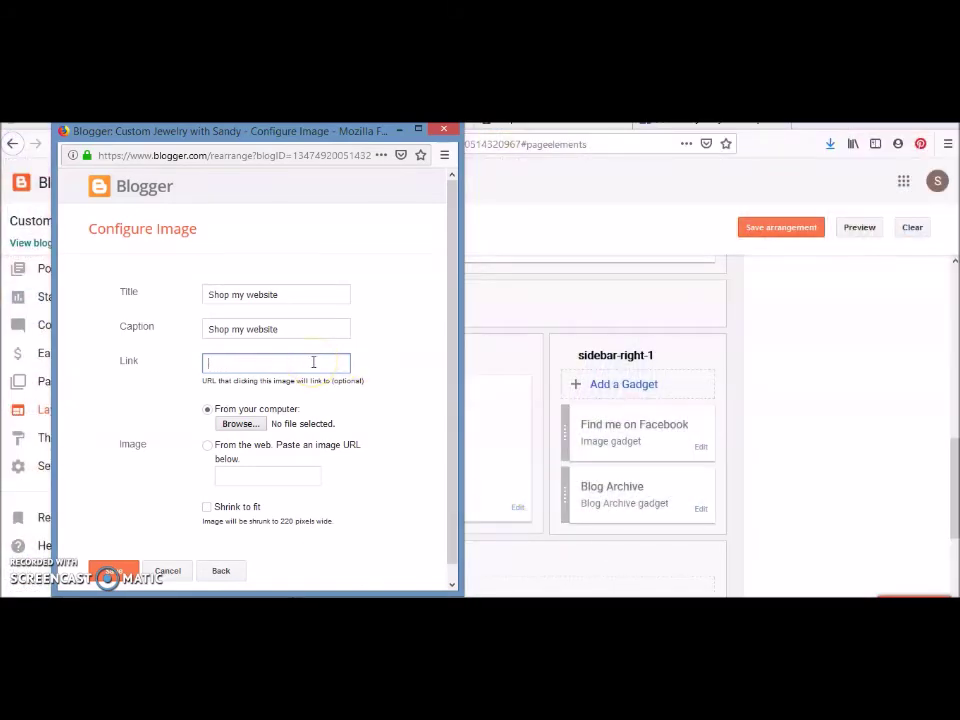
{"action": "right_click", "coordinate": [312, 362]}
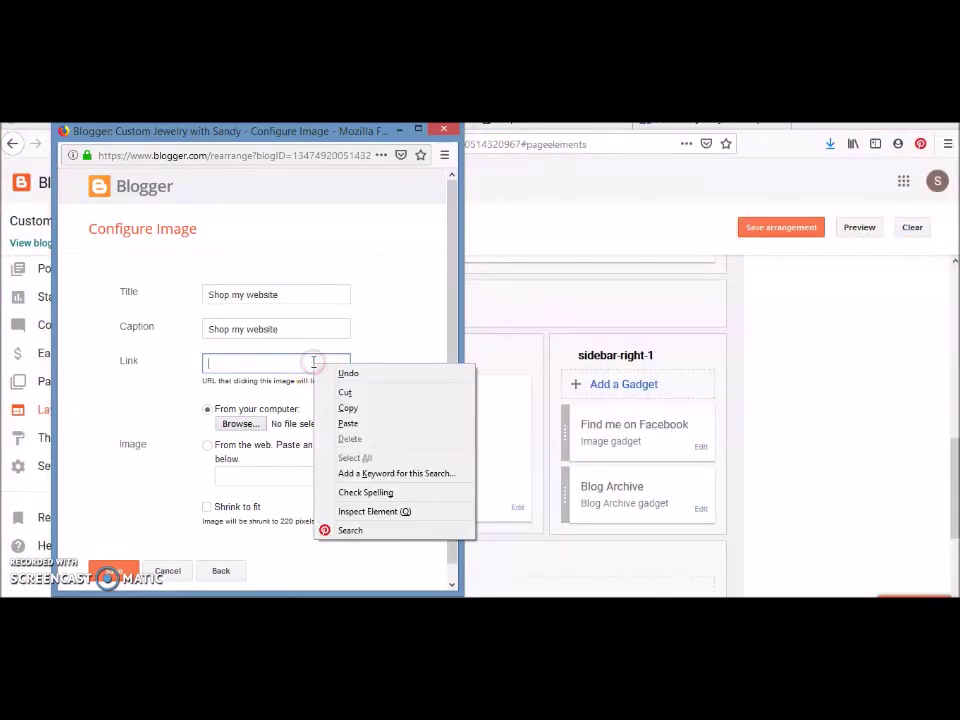
{"action": "left_click", "coordinate": [348, 423]}
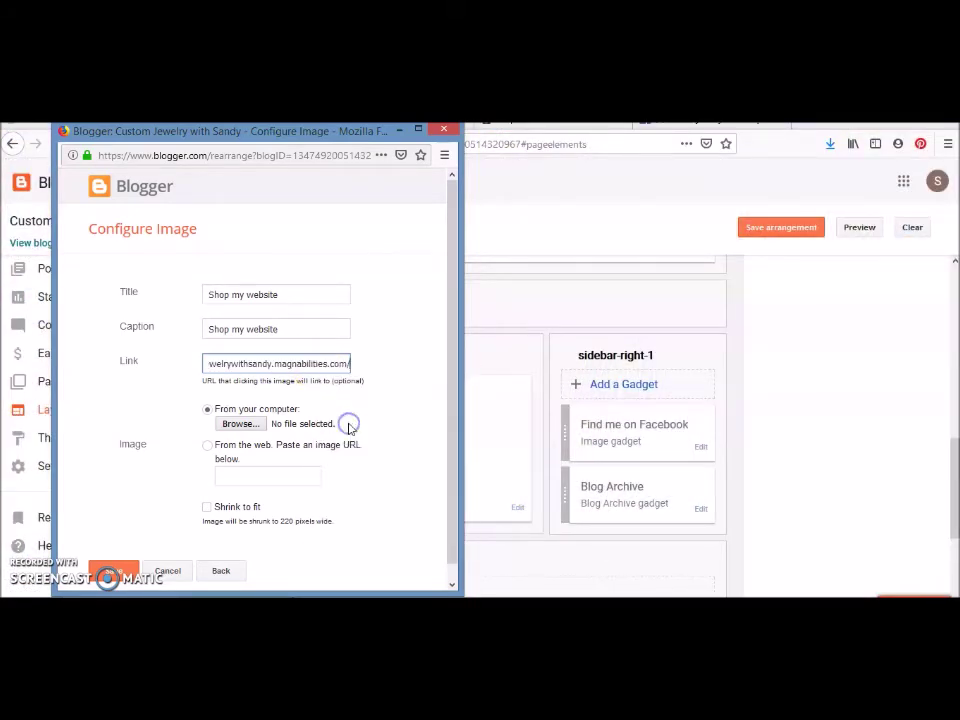
Step: Upload the "1000xxx900_0819 August Month Long Group" picture from the Desktop, enable Shrink to fit, and save the Shop my website gadget
{"action": "left_click", "coordinate": [240, 424]}
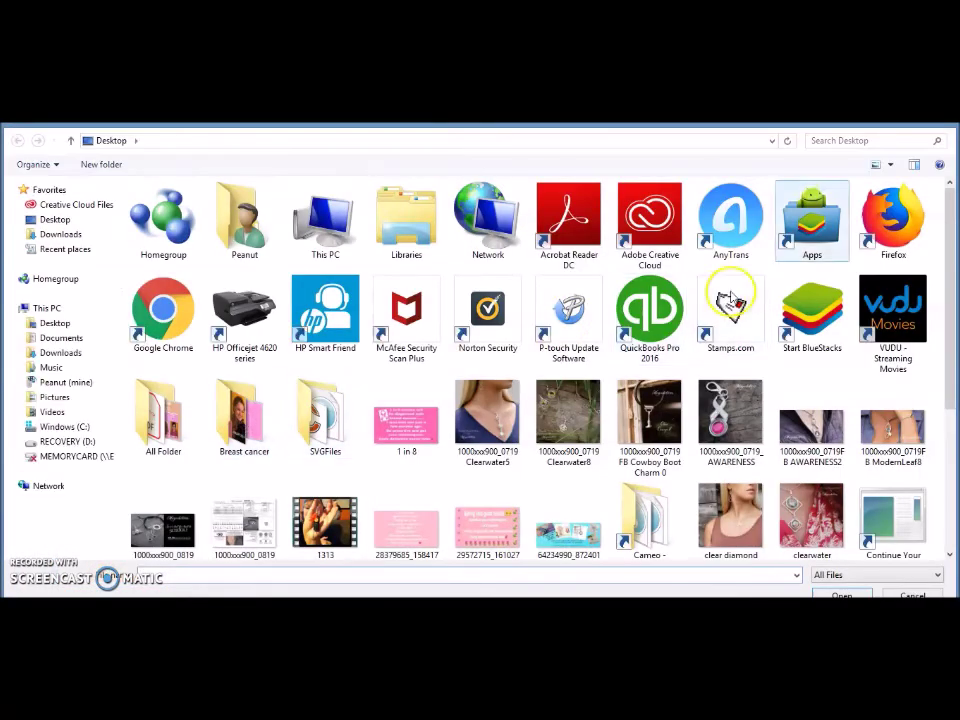
{"action": "scroll", "coordinate": [950, 200], "scroll_direction": "down", "scroll_amount": 1}
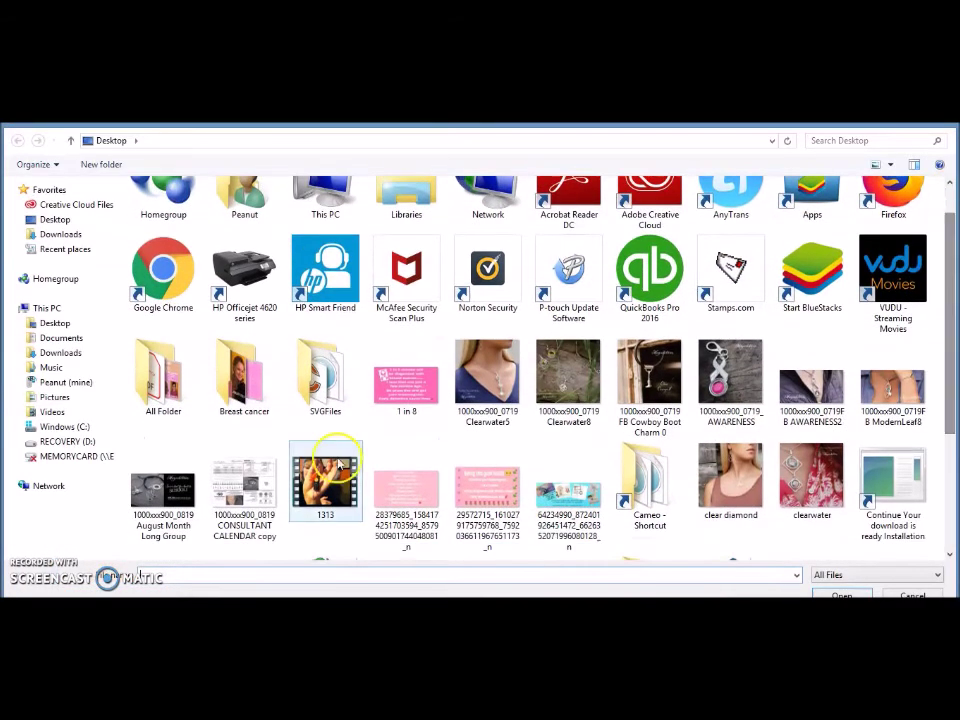
{"action": "left_click", "coordinate": [163, 487]}
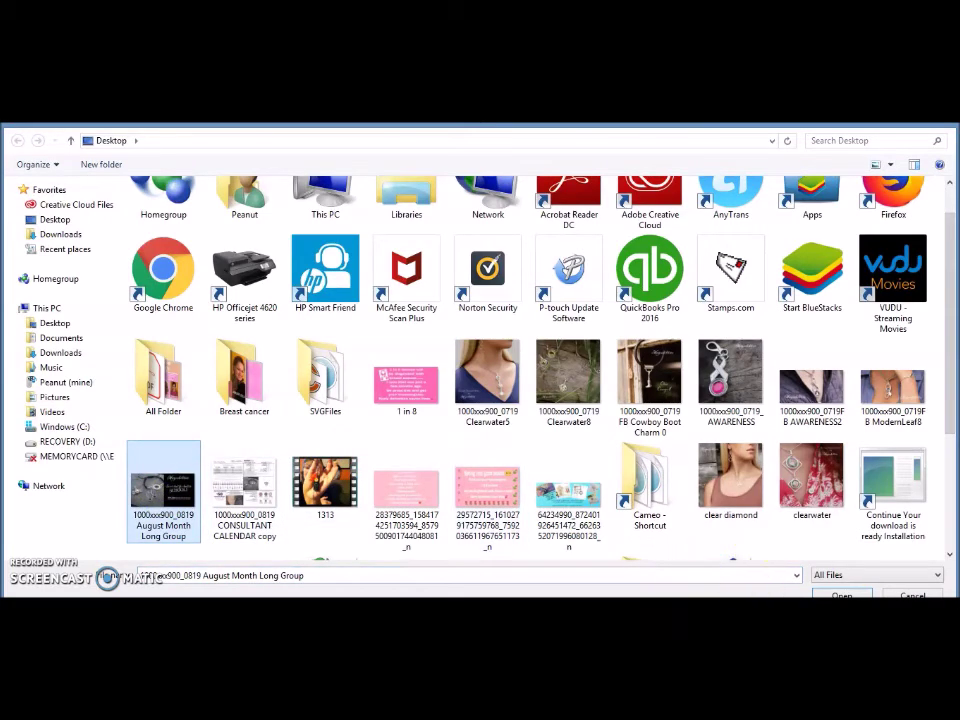
{"action": "left_click", "coordinate": [840, 595]}
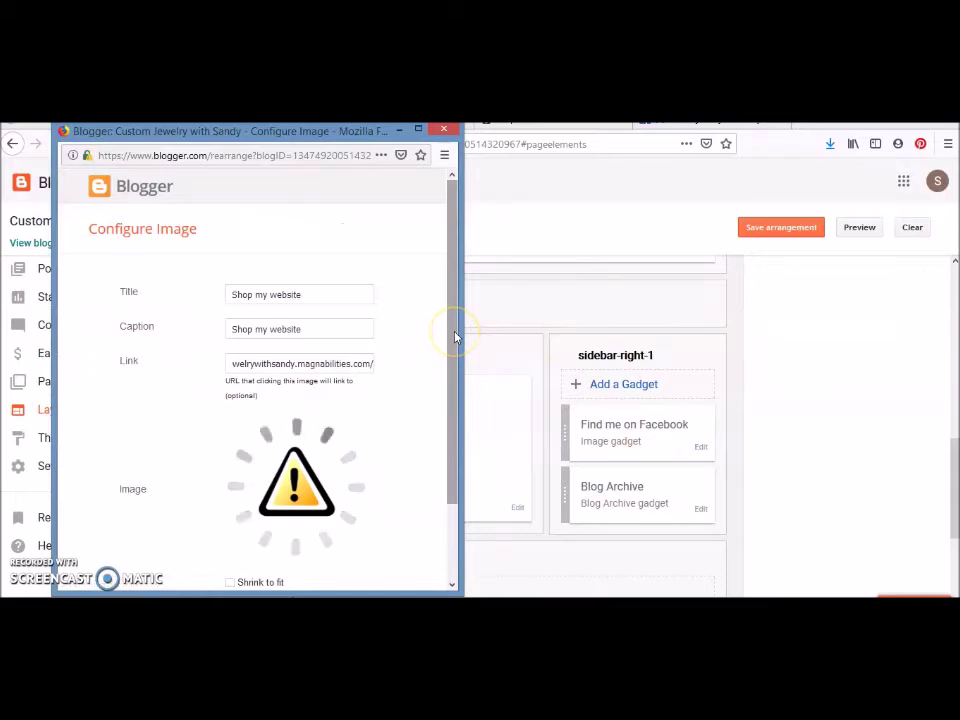
{"action": "left_click_drag", "start_coordinate": [454, 336], "coordinate": [454, 429]}
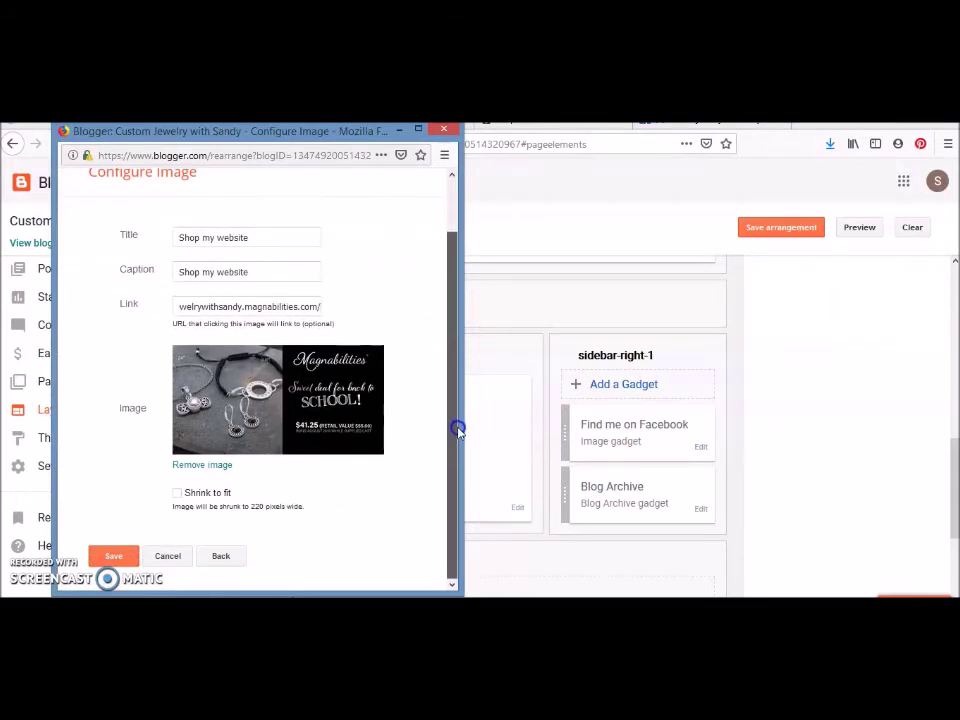
{"action": "left_click", "coordinate": [177, 493]}
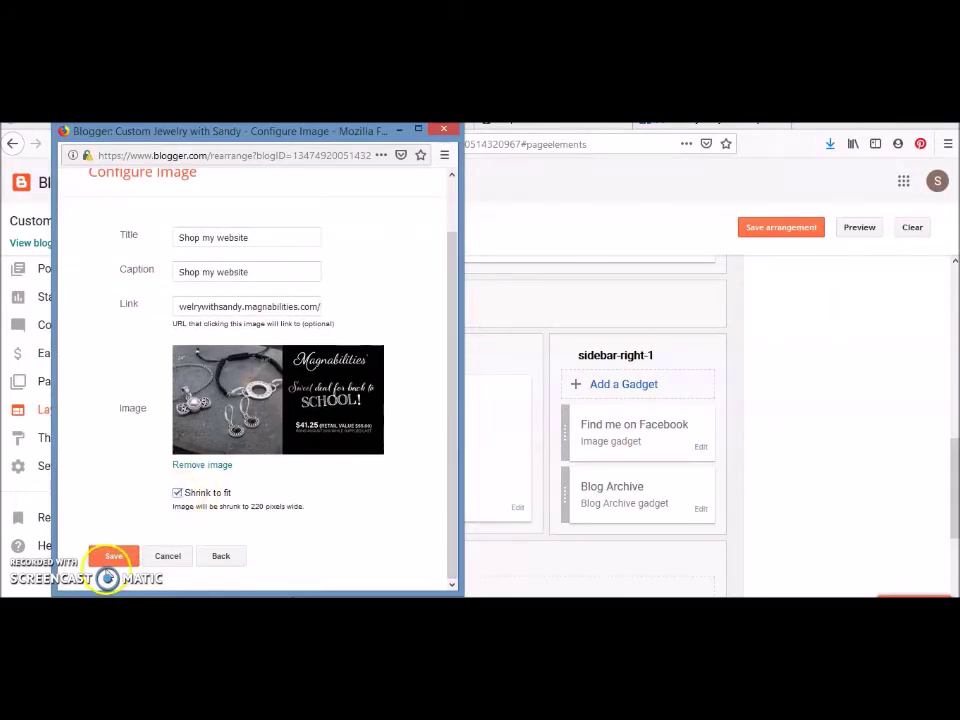
{"action": "left_click", "coordinate": [115, 560]}
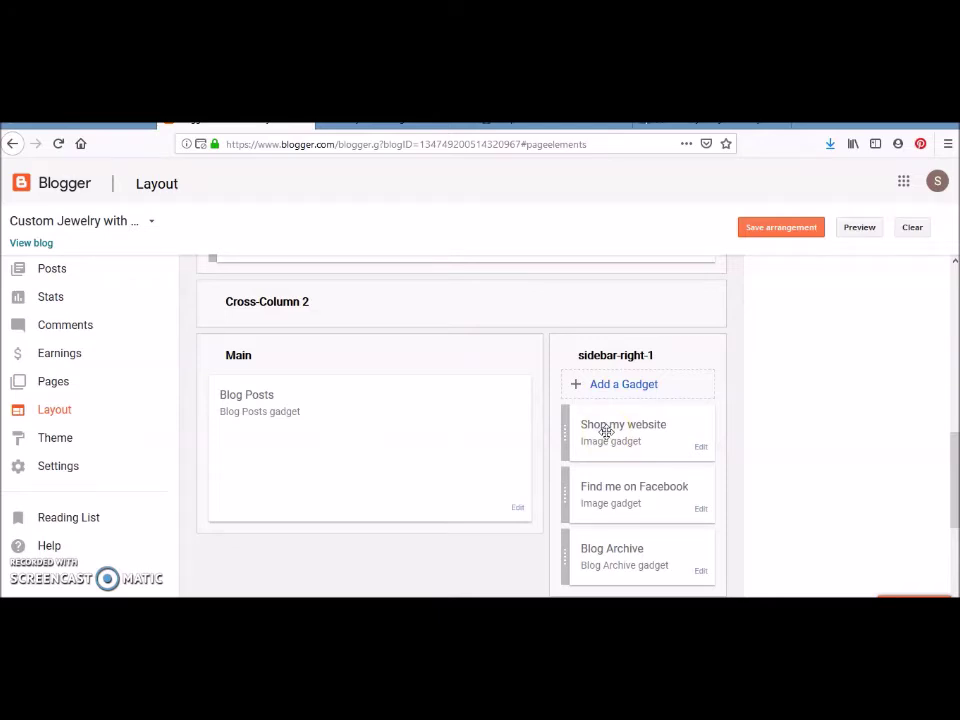
Step: Move the Find me on Facebook gadget above Shop my website in sidebar-right-1 and save the arrangement
{"action": "left_click_drag", "start_coordinate": [573, 491], "coordinate": [566, 431]}
{"action": "left_click", "coordinate": [777, 232]}
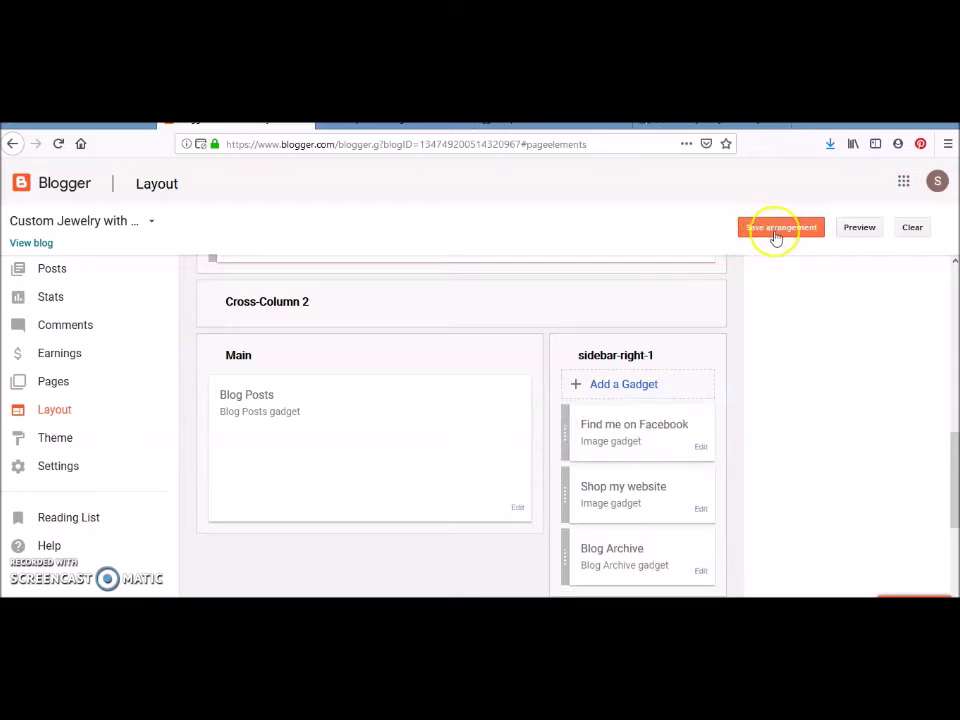
{"action": "left_click", "coordinate": [777, 234]}
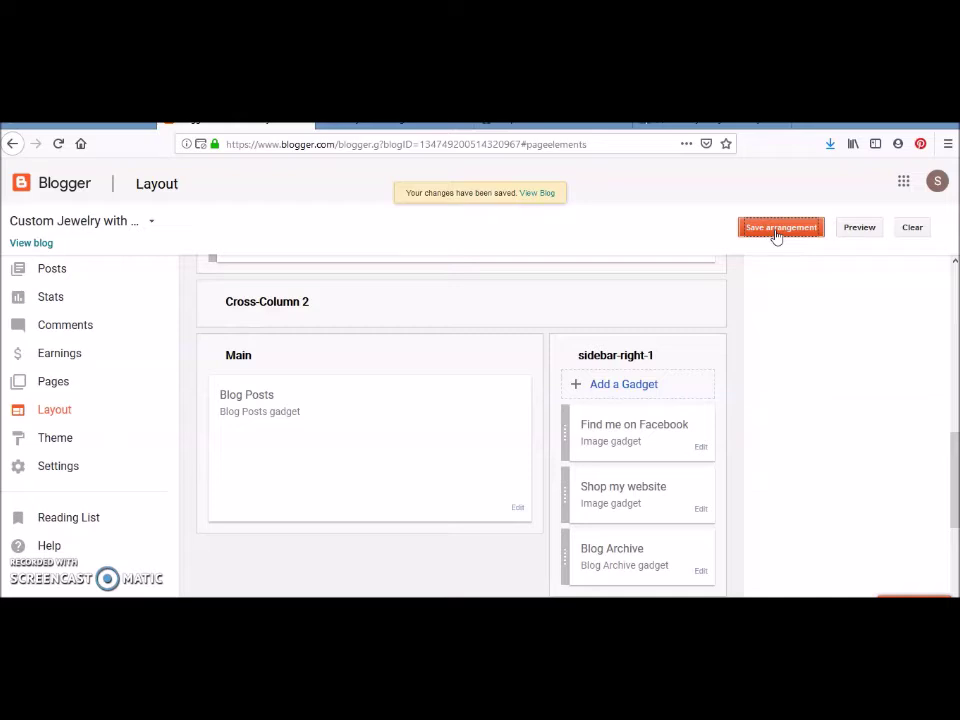
Step: Add another Image gadget to sidebar-right-1 with "Join my team" as both title and caption
{"action": "mouse_move", "coordinate": [953, 446]}
{"action": "left_mouse_down"}
{"action": "mouse_move", "coordinate": [955, 470]}
{"action": "mouse_move", "coordinate": [955, 447]}
{"action": "left_mouse_up"}
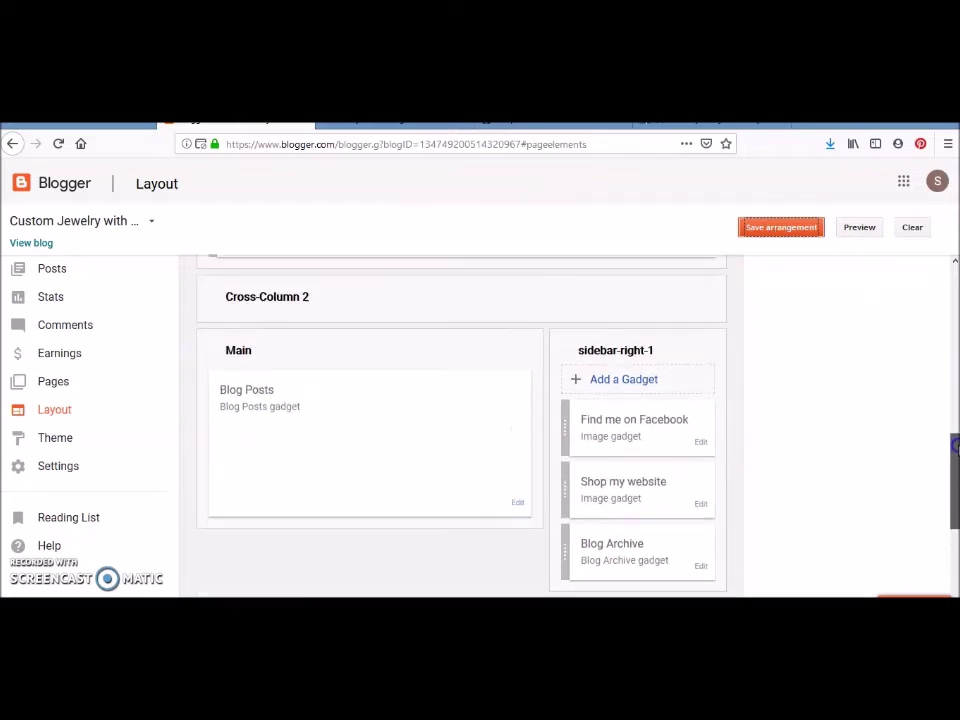
{"action": "left_click", "coordinate": [615, 385]}
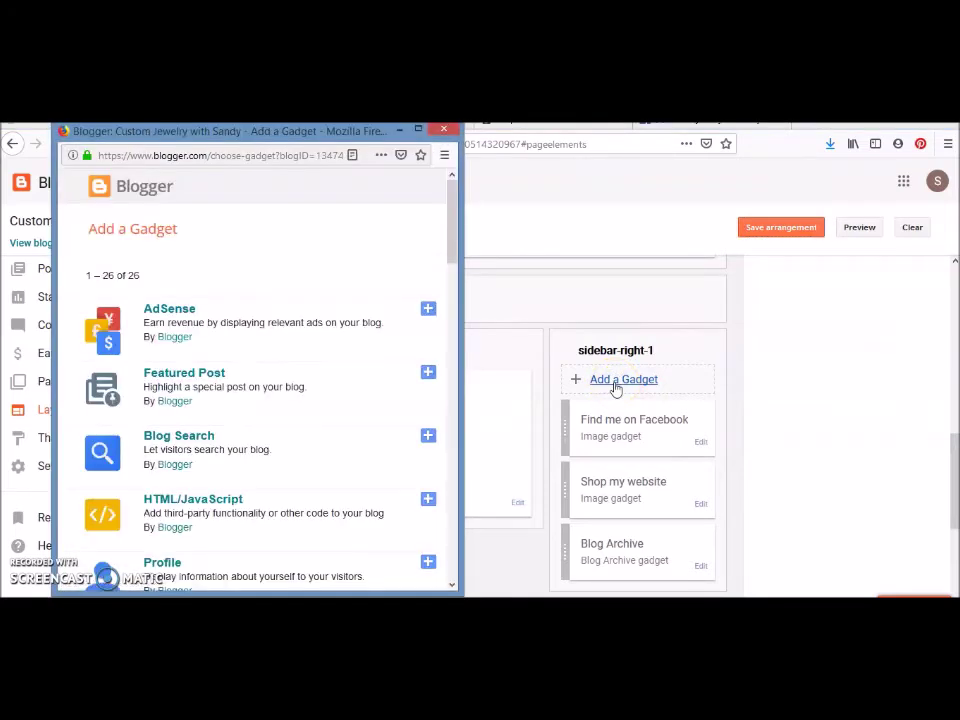
{"action": "left_click_drag", "start_coordinate": [453, 248], "coordinate": [458, 318]}
{"action": "left_click", "coordinate": [428, 492]}
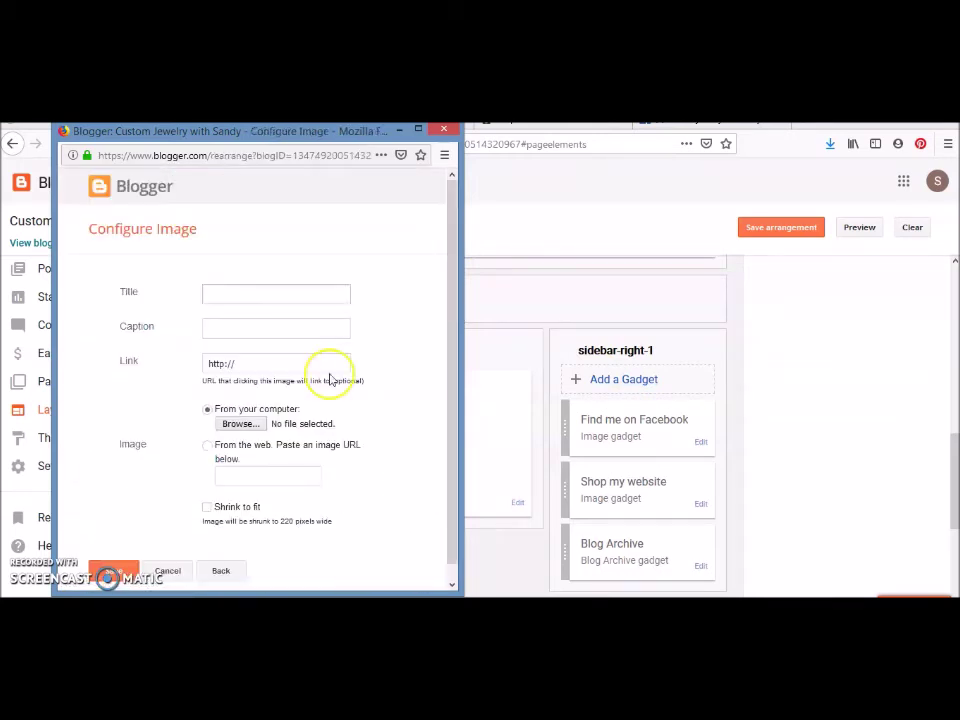
{"action": "left_click", "coordinate": [289, 300]}
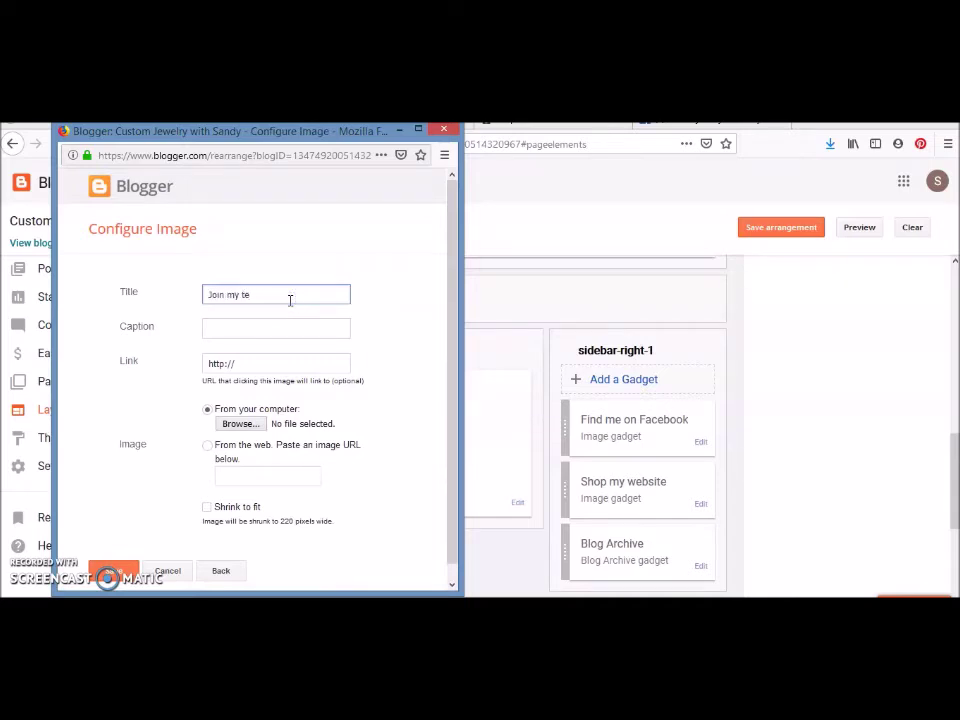
{"action": "left_click", "coordinate": [290, 327]}
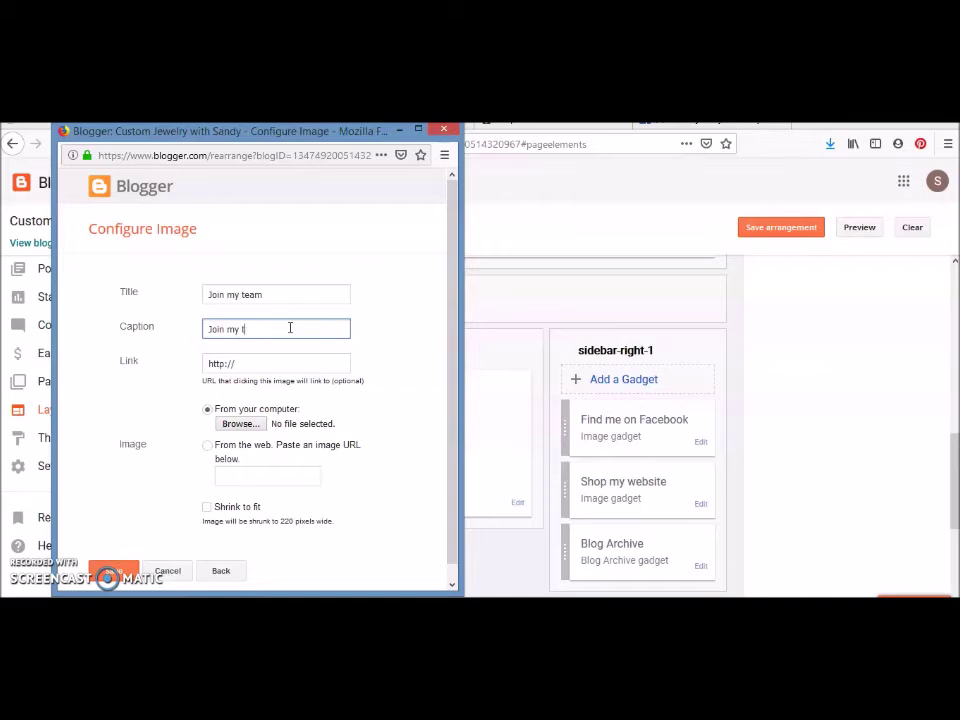
{"action": "left_click", "coordinate": [281, 366]}
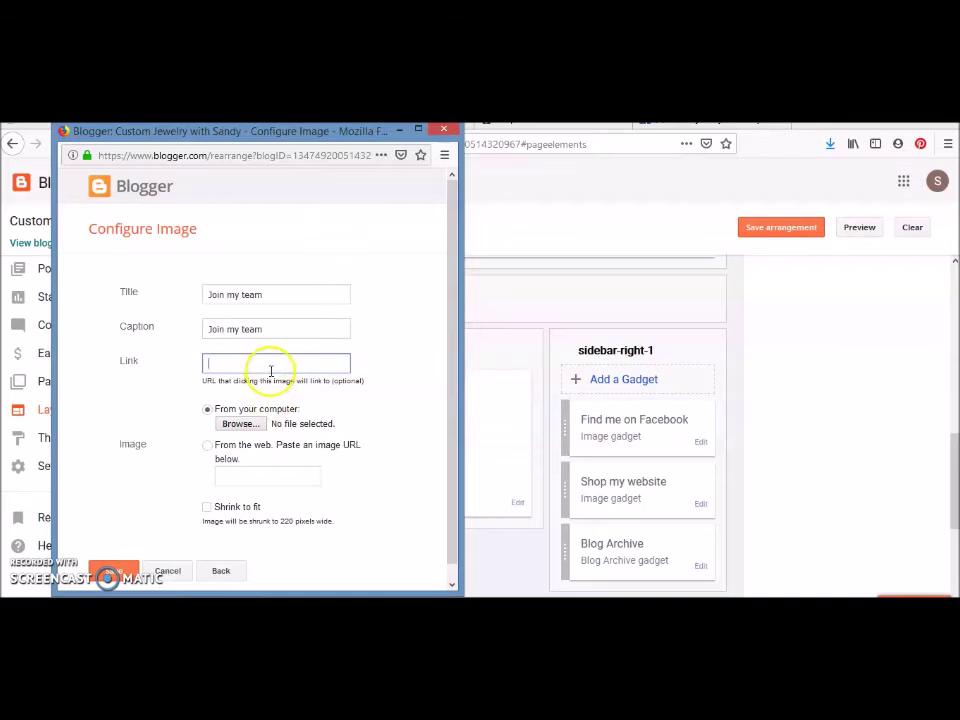
{"action": "right_click", "coordinate": [271, 371]}
{"action": "left_click", "coordinate": [305, 432]}
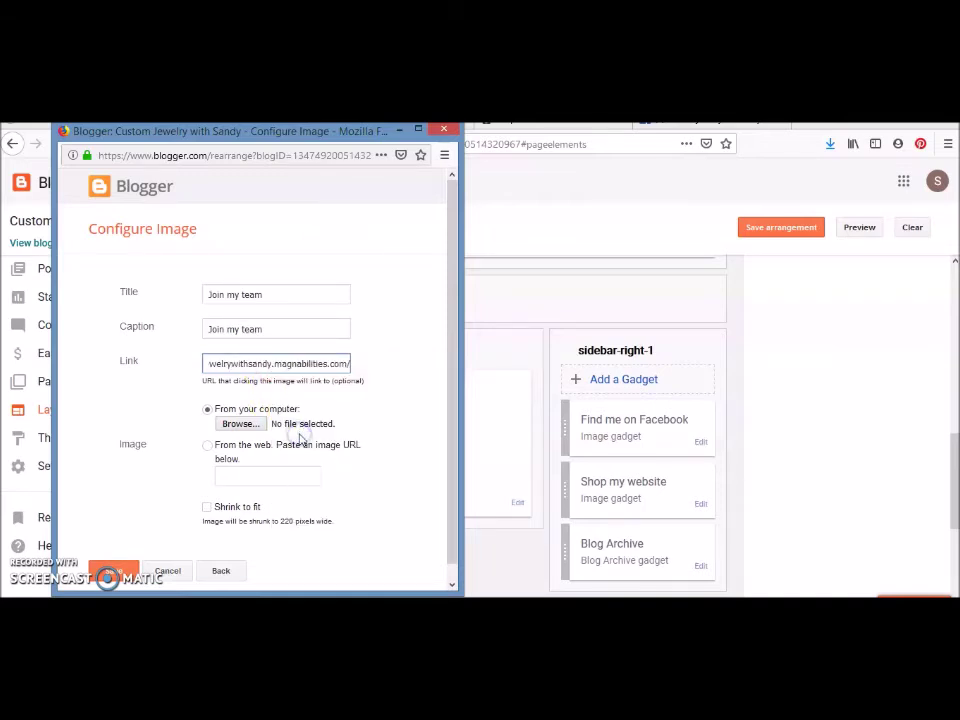
Step: Upload the "join maggie" picture from the Desktop, enable Shrink to fit, and save the Join my team gadget
{"action": "left_click", "coordinate": [245, 423]}
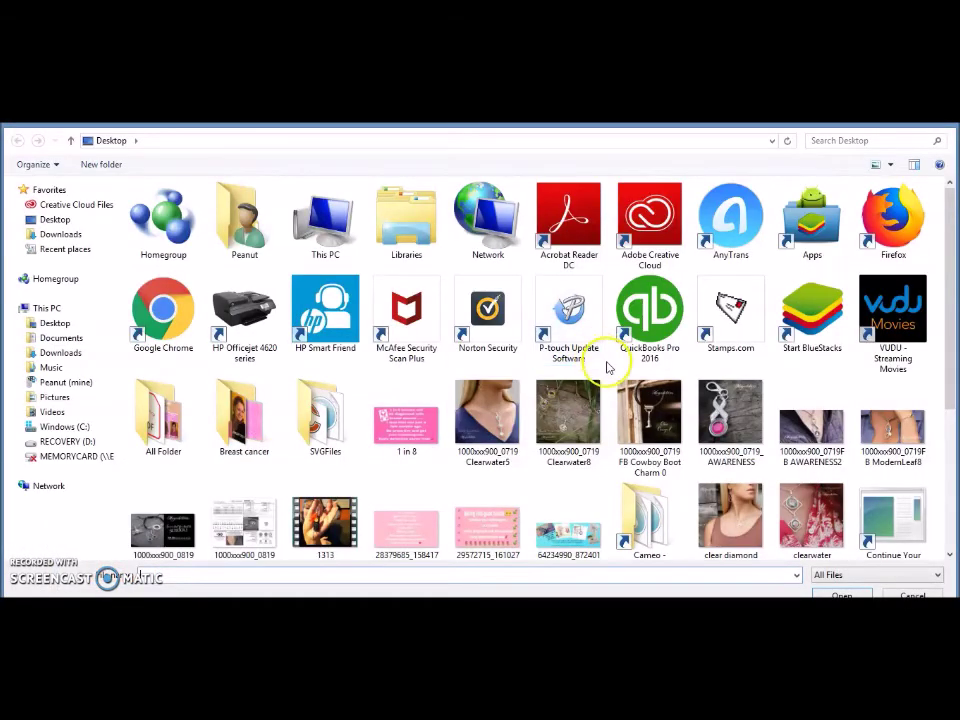
{"action": "left_click_drag", "start_coordinate": [949, 242], "coordinate": [958, 351]}
{"action": "left_click", "coordinate": [495, 468]}
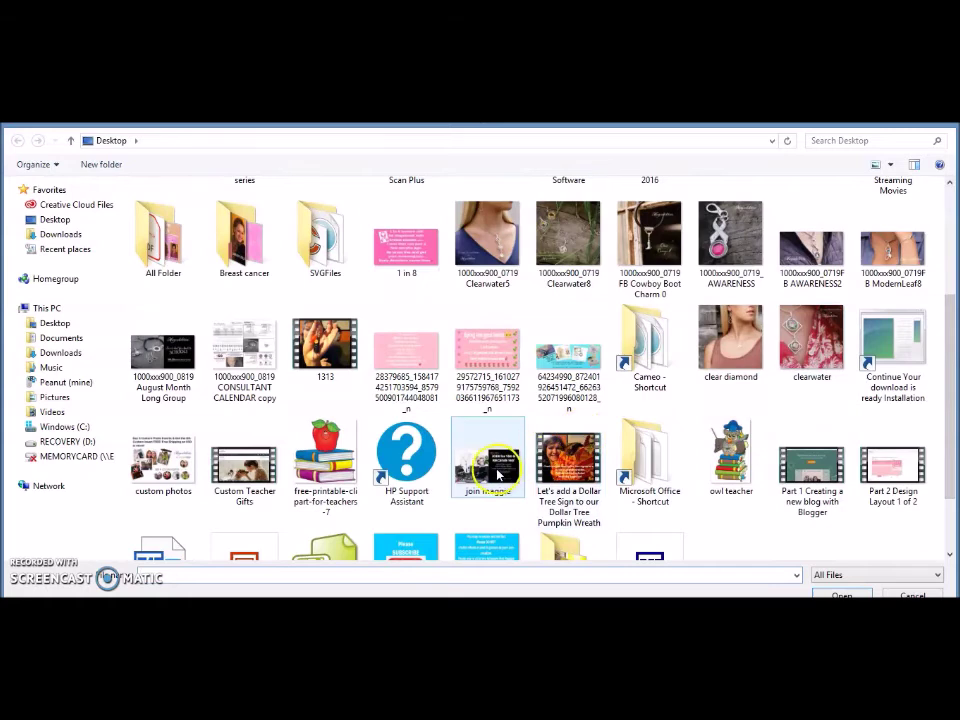
{"action": "left_click", "coordinate": [840, 594]}
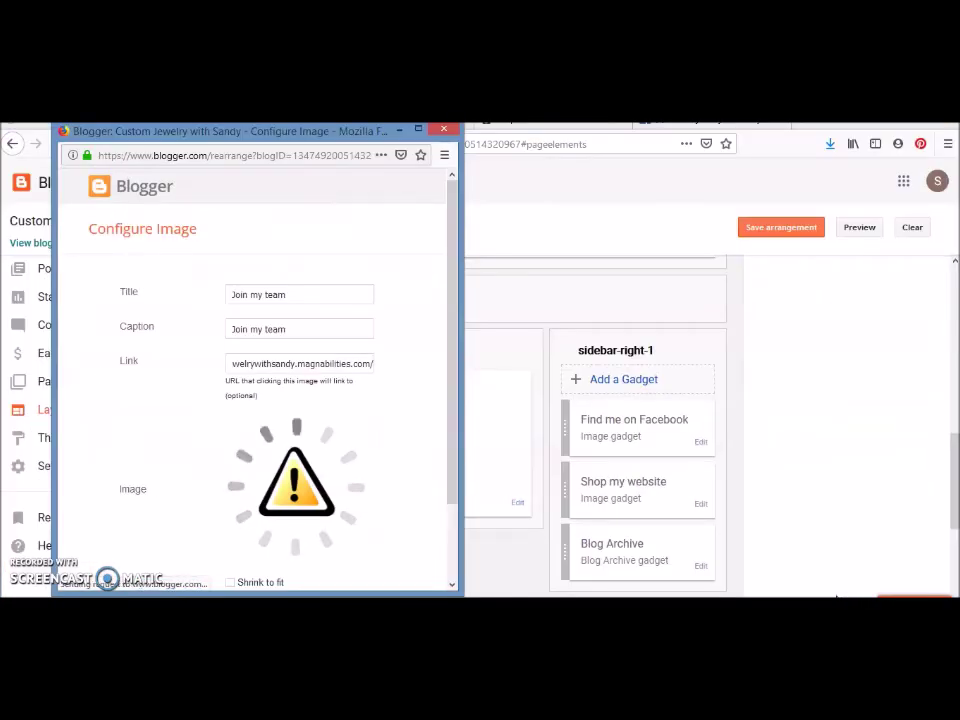
{"action": "left_click_drag", "start_coordinate": [452, 327], "coordinate": [454, 377]}
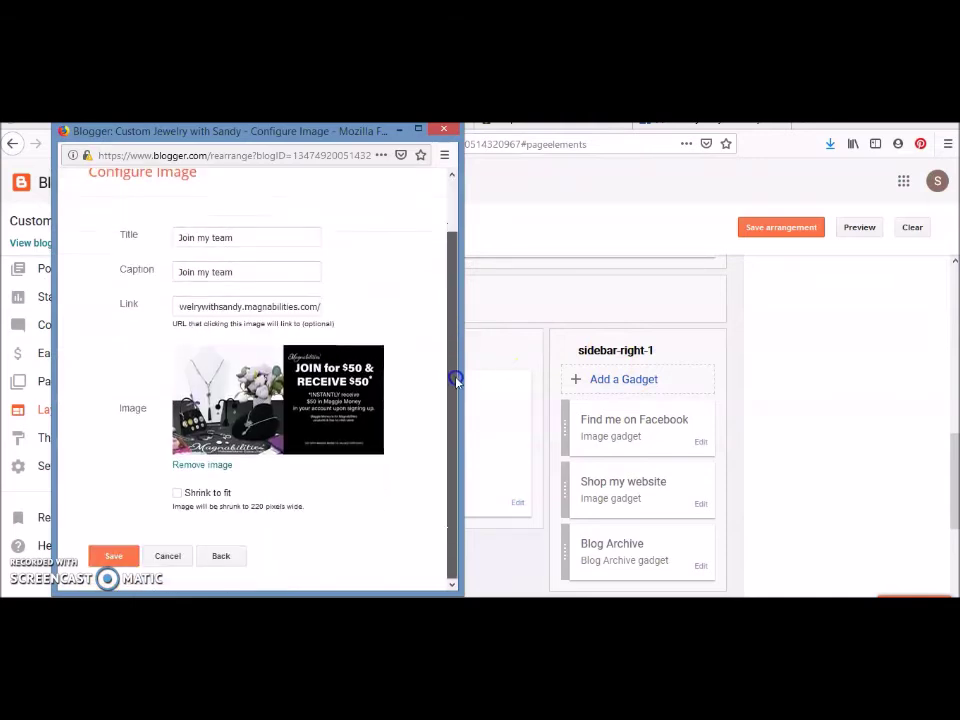
{"action": "left_click", "coordinate": [178, 494]}
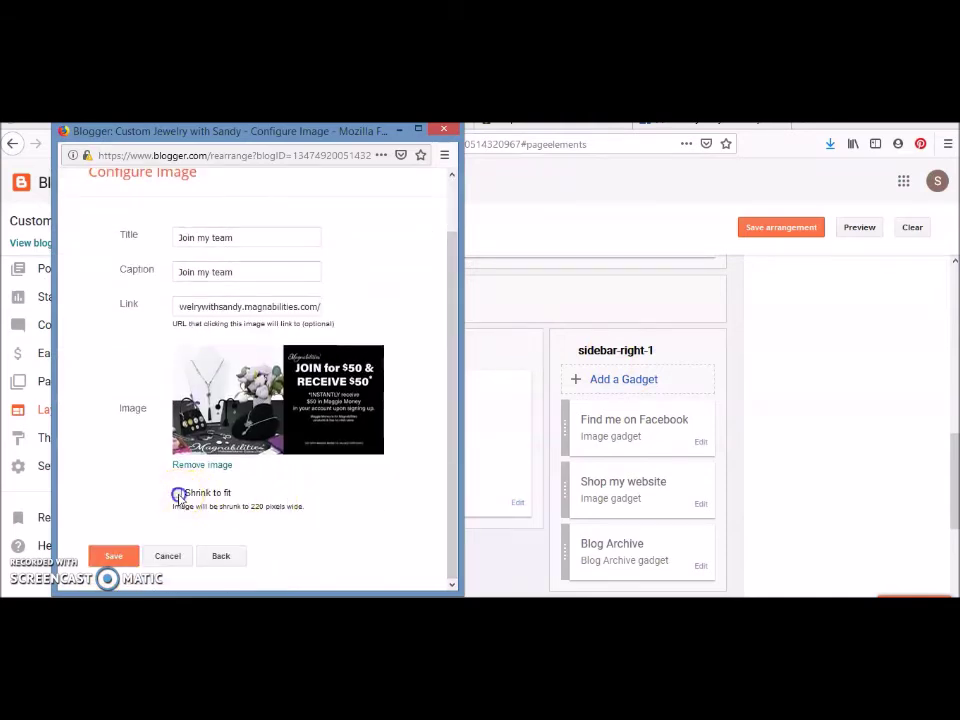
{"action": "left_click", "coordinate": [115, 556]}
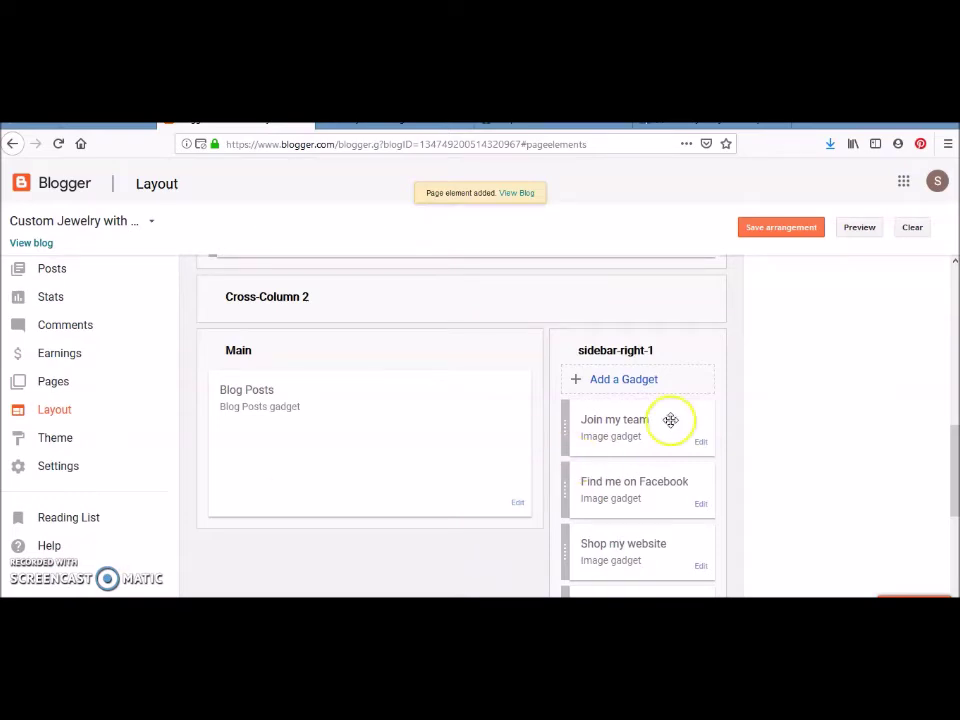
Step: Reorder sidebar-right-1 to Find me on Facebook, Shop my website, Join my team, Blog Archive, and save the arrangement
{"action": "left_click_drag", "start_coordinate": [949, 437], "coordinate": [951, 454]}
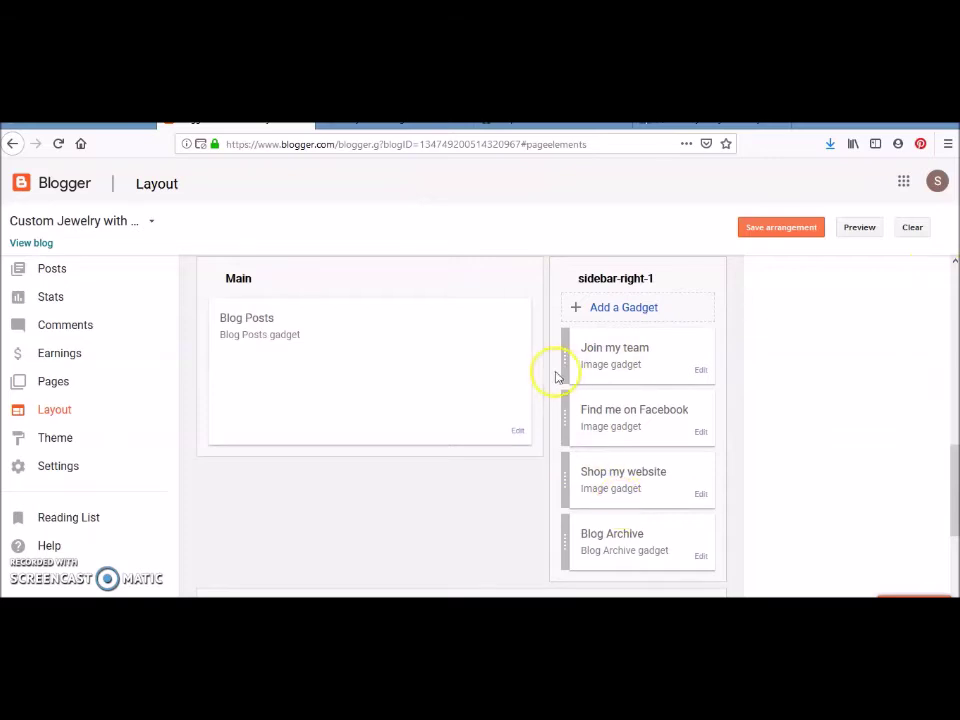
{"action": "left_click_drag", "start_coordinate": [579, 428], "coordinate": [566, 362]}
{"action": "left_click_drag", "start_coordinate": [574, 480], "coordinate": [575, 420]}
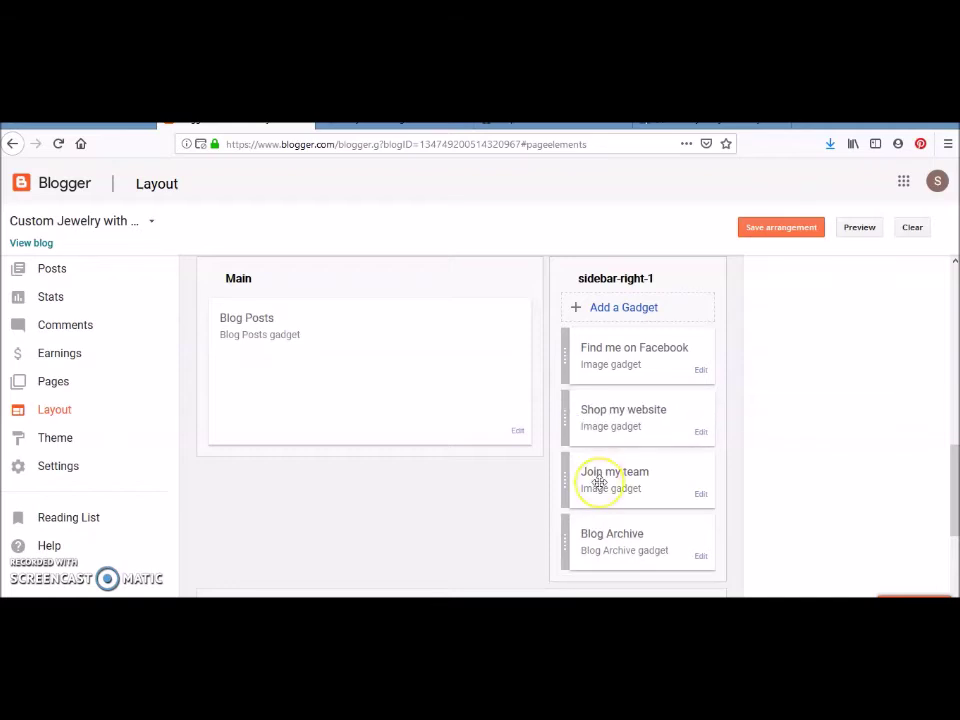
{"action": "left_click", "coordinate": [790, 230]}
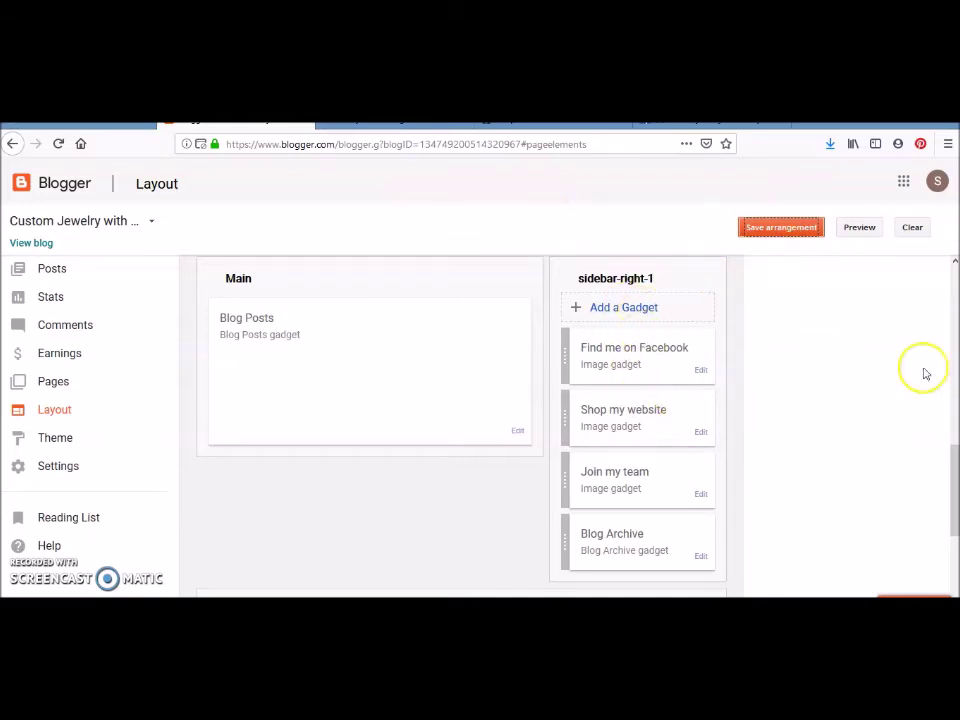
Step: Look over the footer gadget sections, view the three linked sidebar images on the live blog, and return to the layout
{"action": "scroll", "coordinate": [953, 478], "scroll_direction": "down", "scroll_amount": 3}
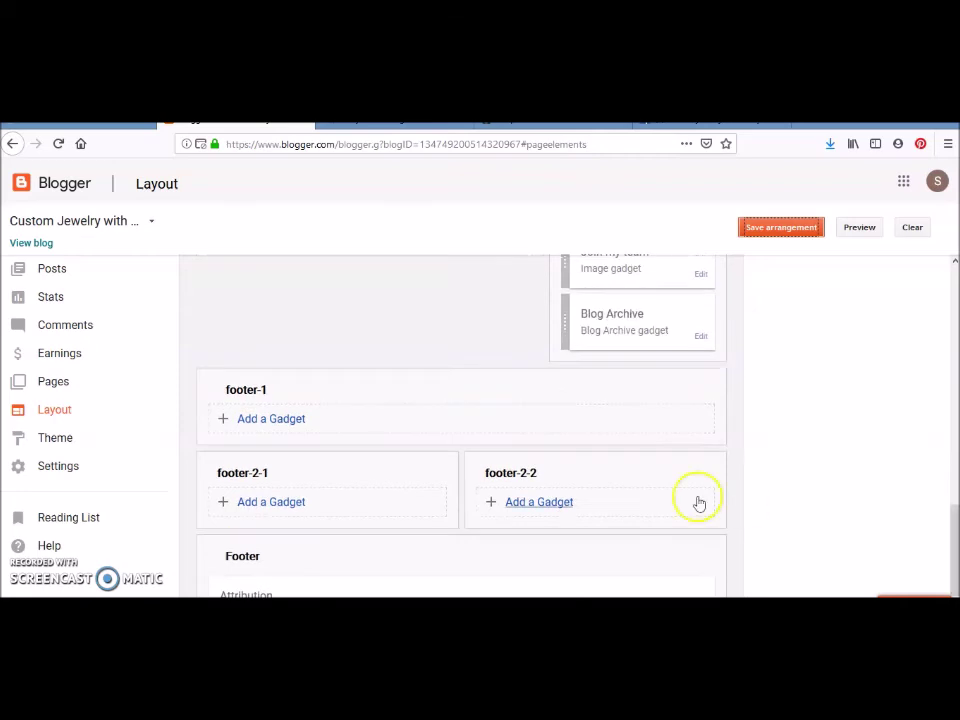
{"action": "left_click", "coordinate": [295, 424]}
{"action": "left_click", "coordinate": [276, 501]}
{"action": "left_click", "coordinate": [33, 243]}
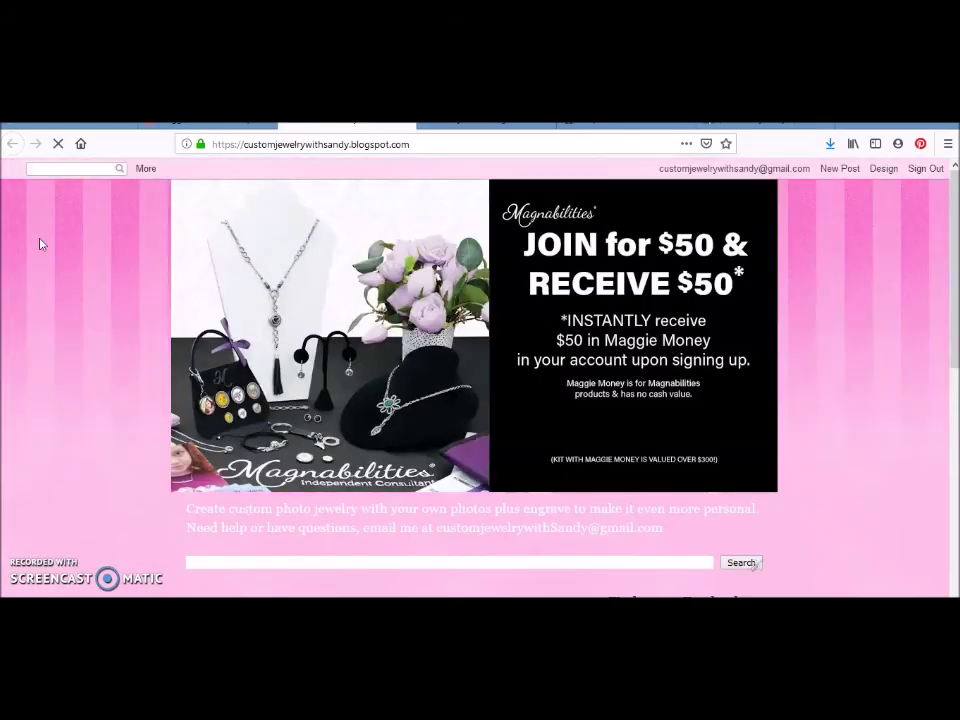
{"action": "scroll", "coordinate": [955, 288], "scroll_direction": "down", "scroll_amount": 3}
{"action": "left_click_drag", "start_coordinate": [955, 288], "coordinate": [951, 399]}
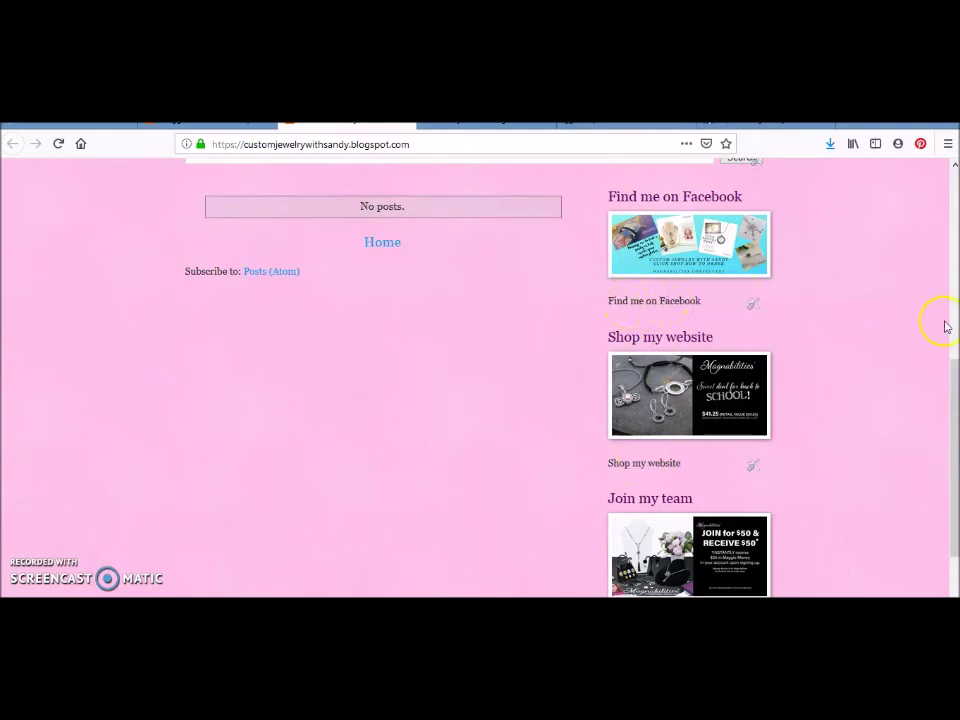
{"action": "left_click_drag", "start_coordinate": [953, 375], "coordinate": [953, 422]}
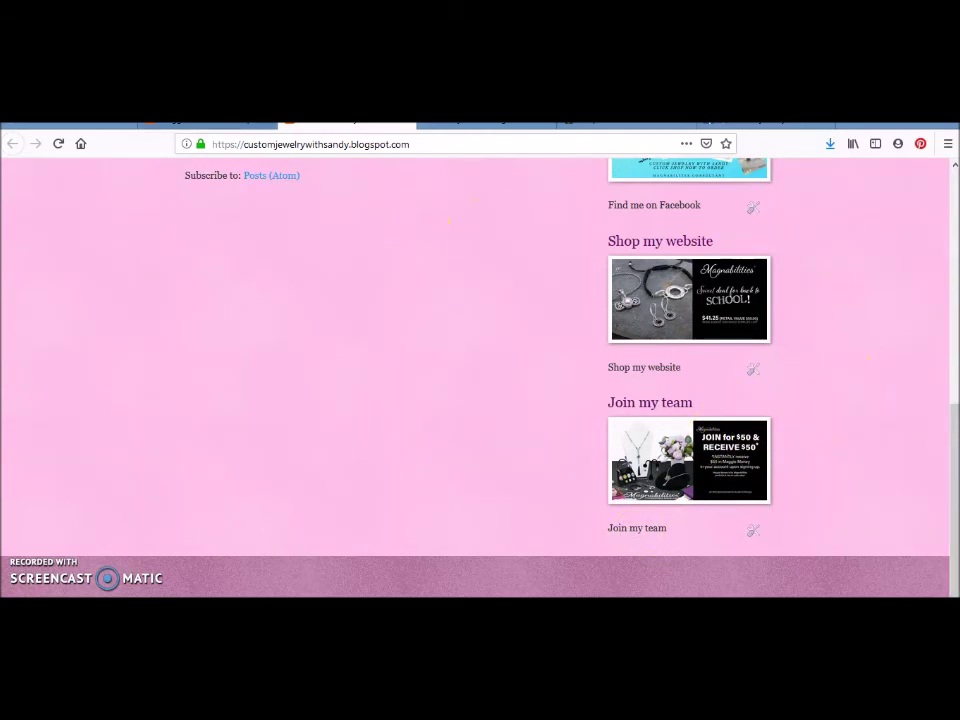
{"action": "key", "text": "ctrl+Page_Up"}
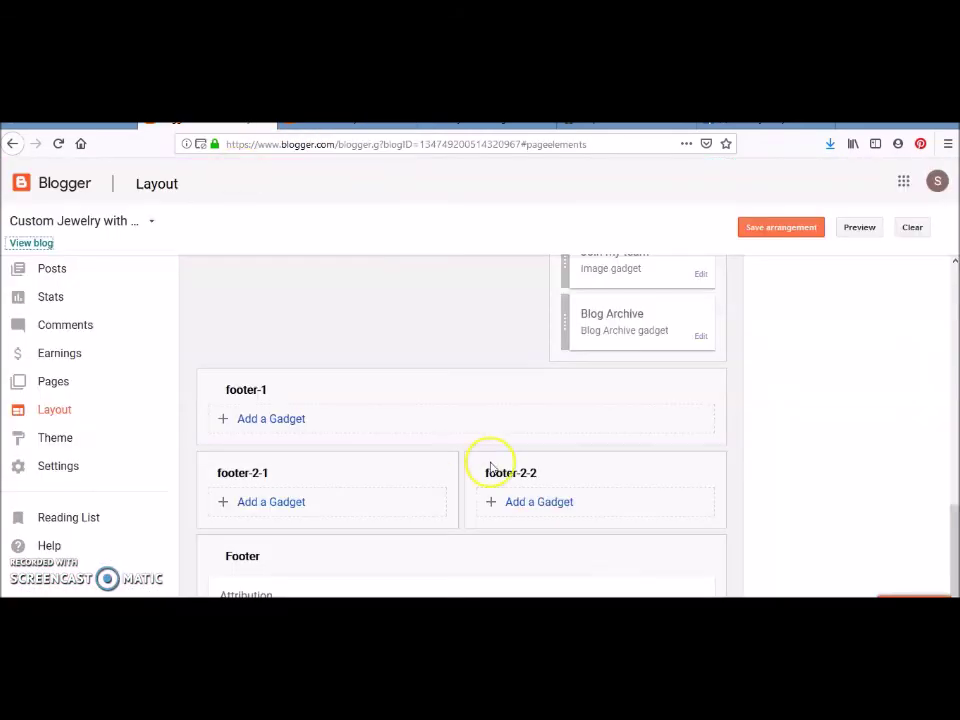
Step: Change the Find me on Facebook gadget's caption to "Please Like My Page" and save it
{"action": "left_click_drag", "start_coordinate": [955, 518], "coordinate": [954, 459]}
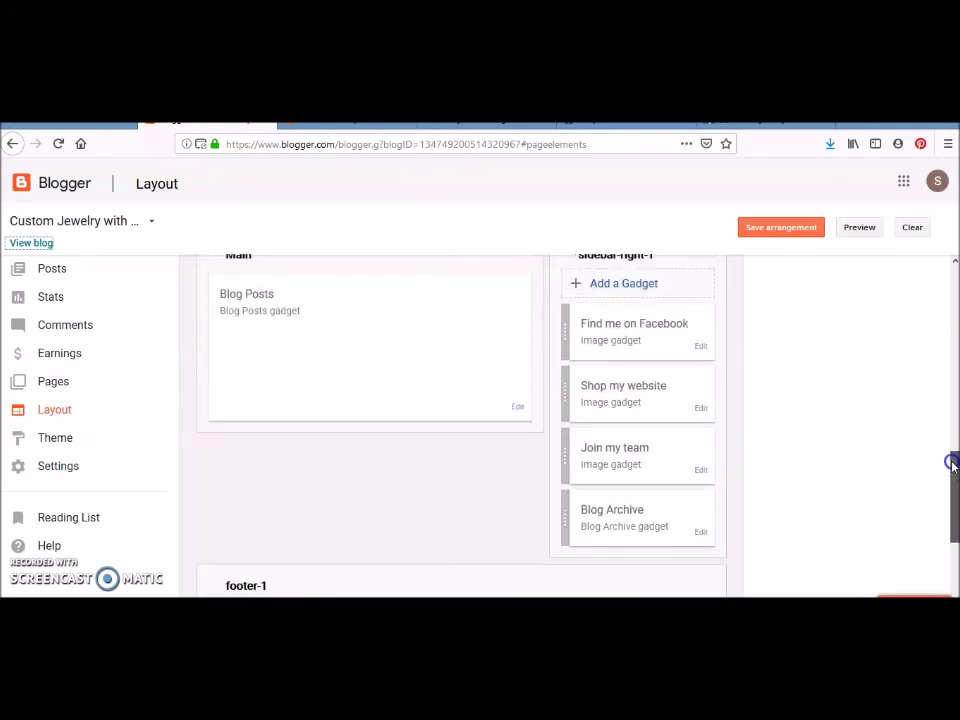
{"action": "left_click", "coordinate": [702, 348]}
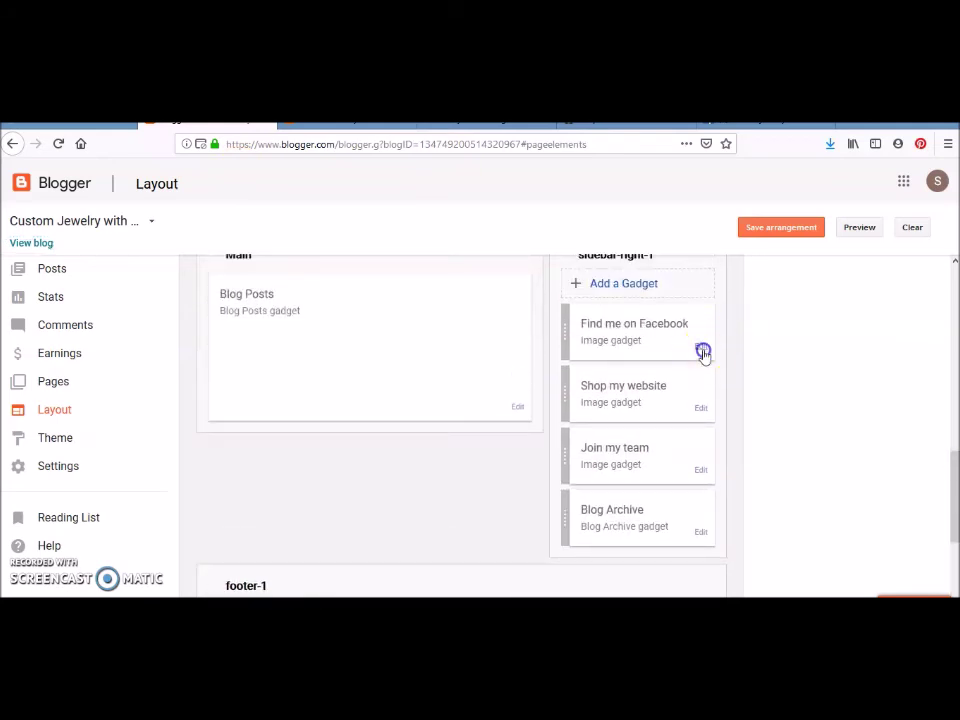
{"action": "left_click", "coordinate": [289, 327]}
{"action": "key", "text": "BackSpace"}
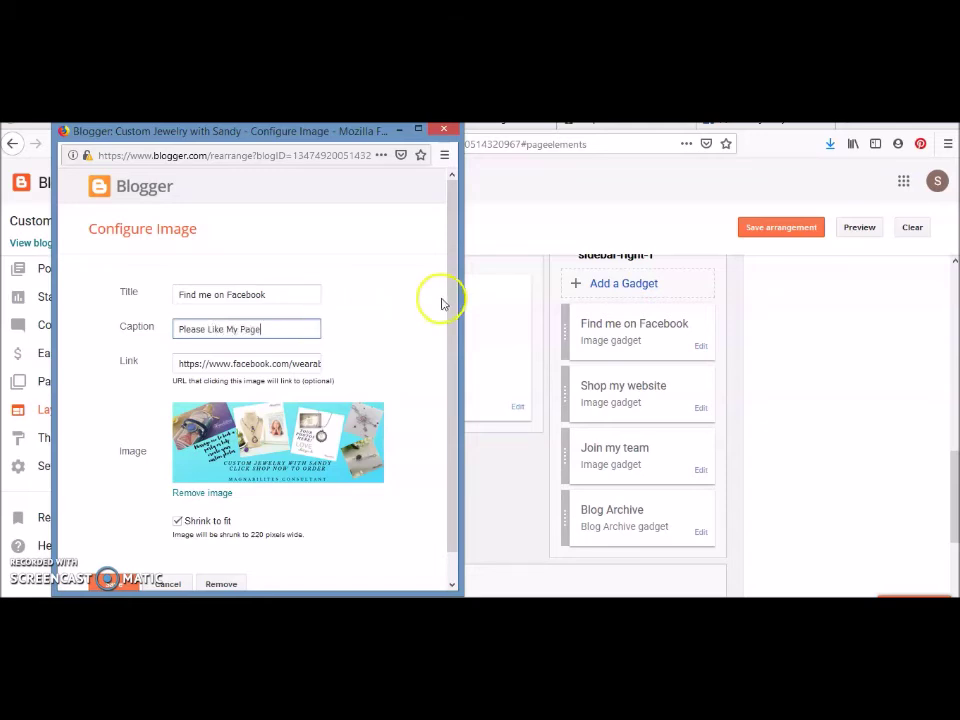
{"action": "scroll", "coordinate": [446, 322], "scroll_direction": "down", "scroll_amount": 1}
{"action": "left_click", "coordinate": [113, 555]}
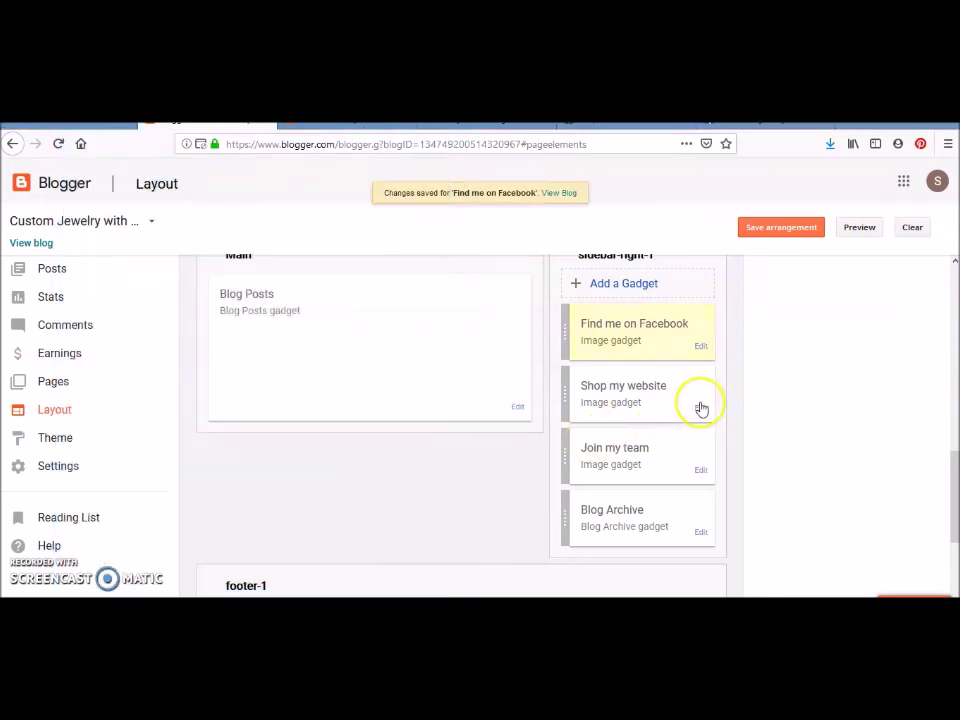
Step: Change the Shop my website gadget's caption to "Check out the back to school special" and save it
{"action": "left_click", "coordinate": [700, 408]}
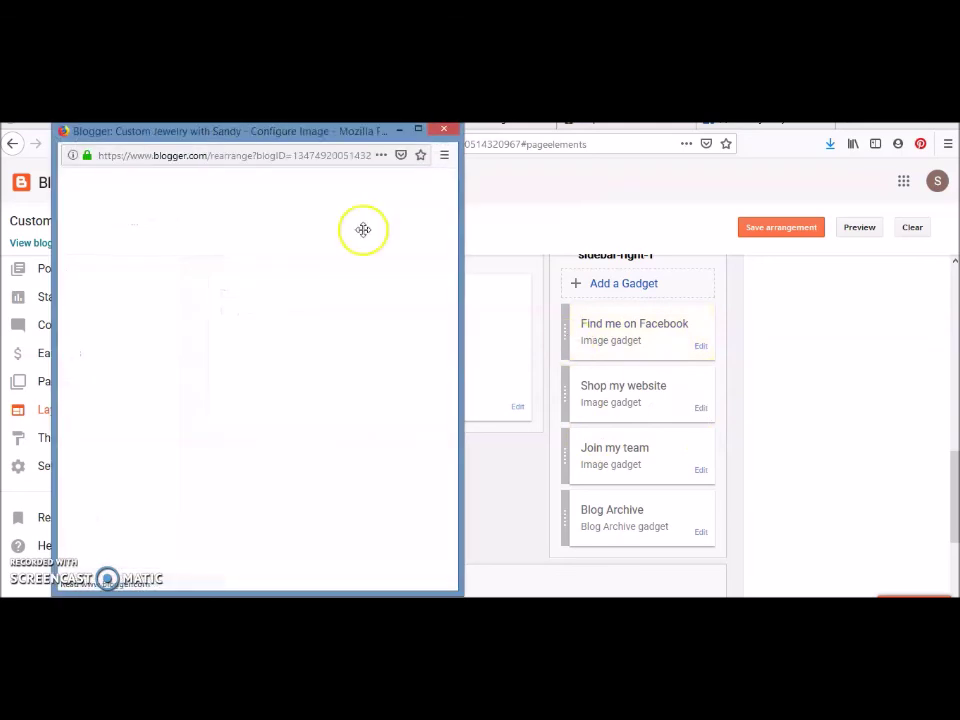
{"action": "left_click", "coordinate": [271, 332]}
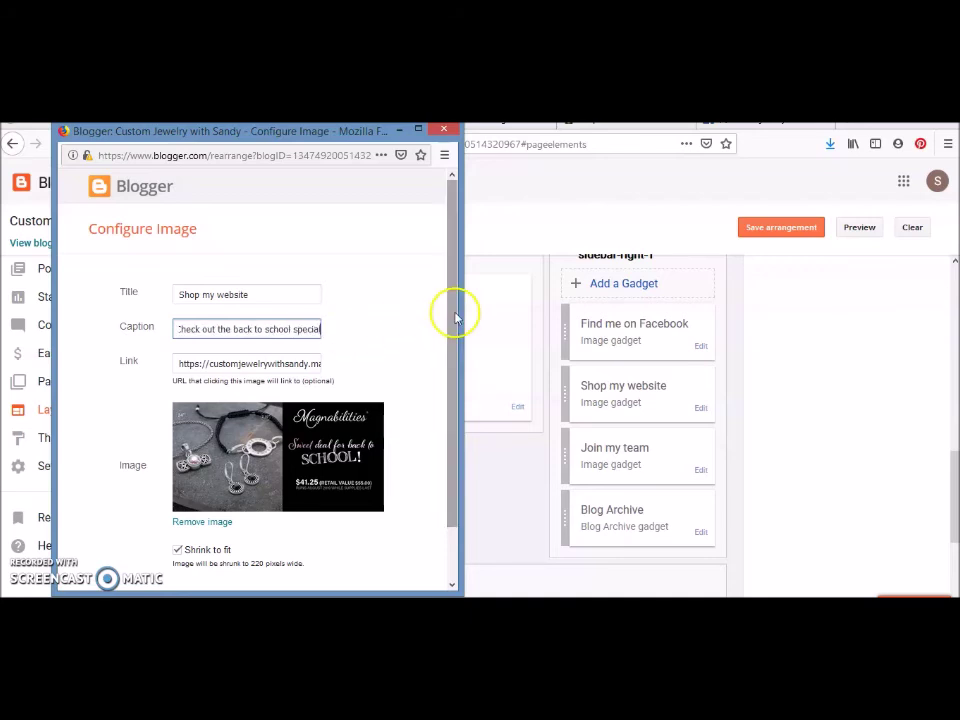
{"action": "left_click_drag", "start_coordinate": [454, 317], "coordinate": [454, 371]}
{"action": "left_click", "coordinate": [118, 553]}
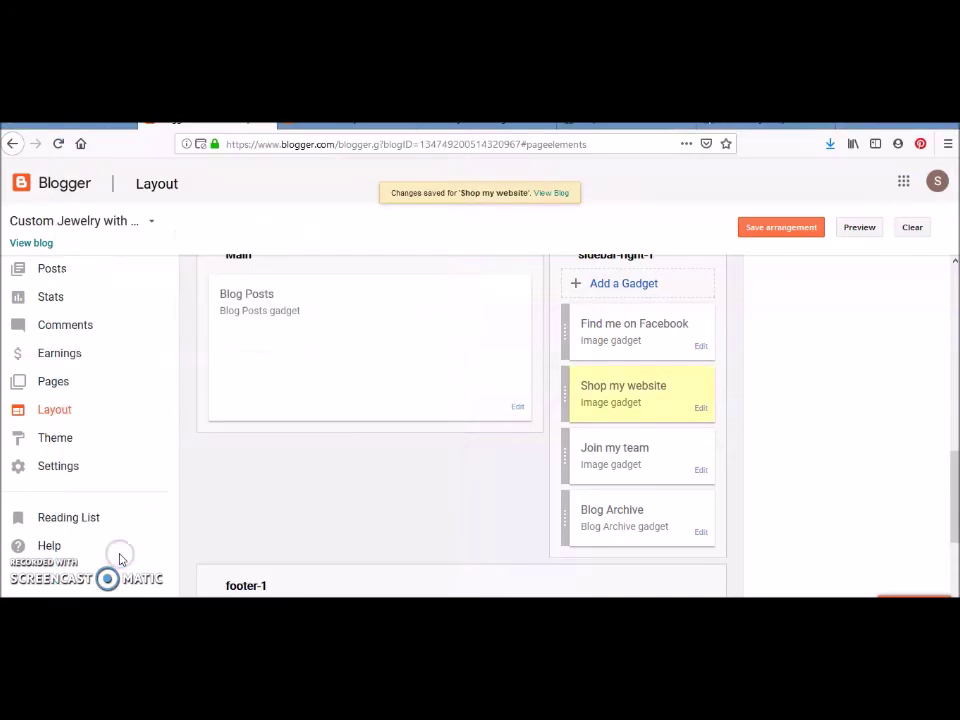
Step: Change the Join my team gadget's caption to "Only $50 plus shipping & tax" and save it
{"action": "left_click", "coordinate": [702, 470]}
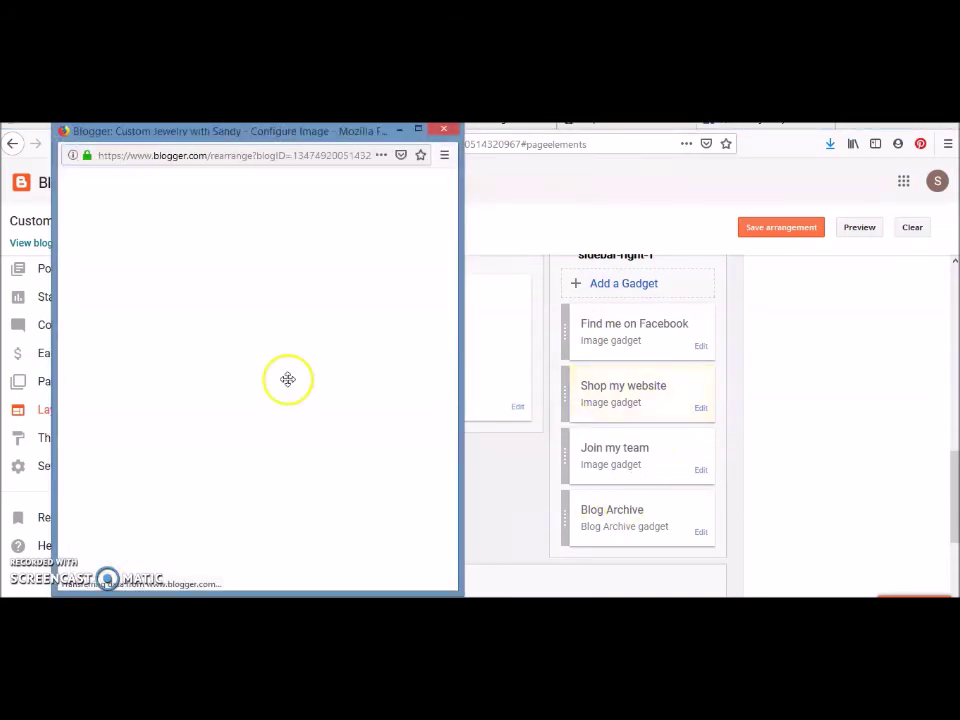
{"action": "left_click", "coordinate": [261, 330]}
{"action": "key", "text": "BackSpace"}
{"action": "key", "text": "BackSpace"}
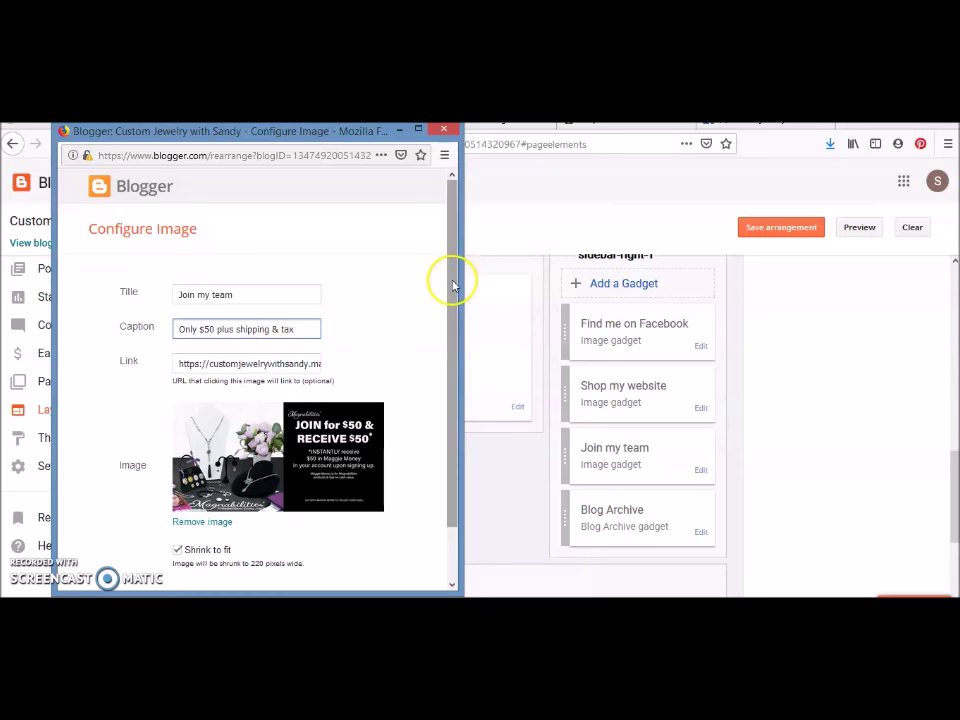
{"action": "scroll", "coordinate": [446, 390], "scroll_direction": "down", "scroll_amount": 2}
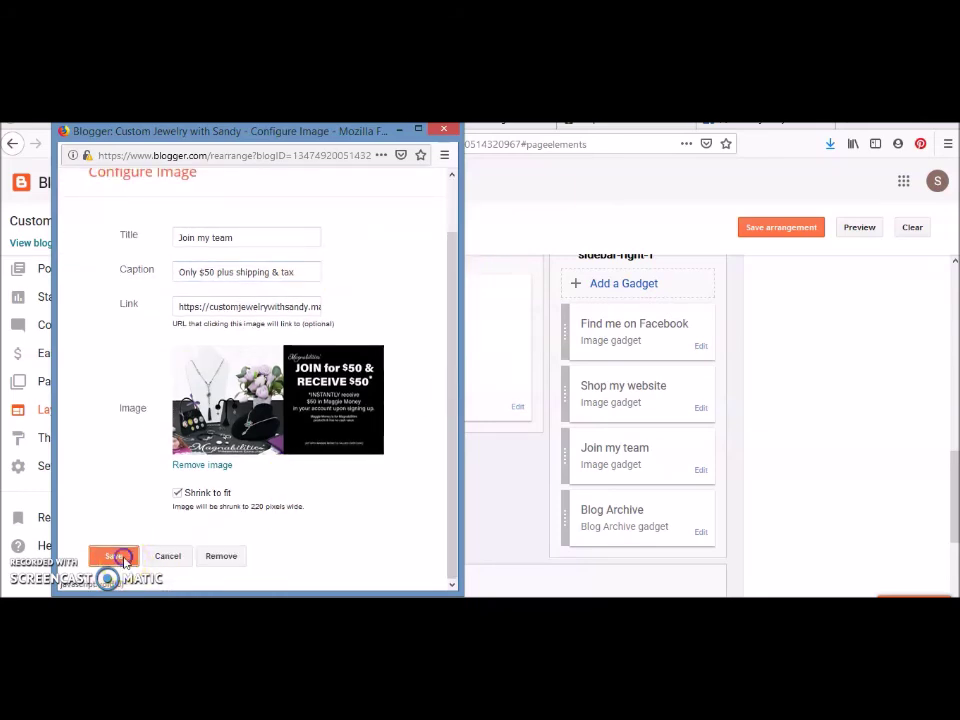
{"action": "left_click", "coordinate": [117, 557]}
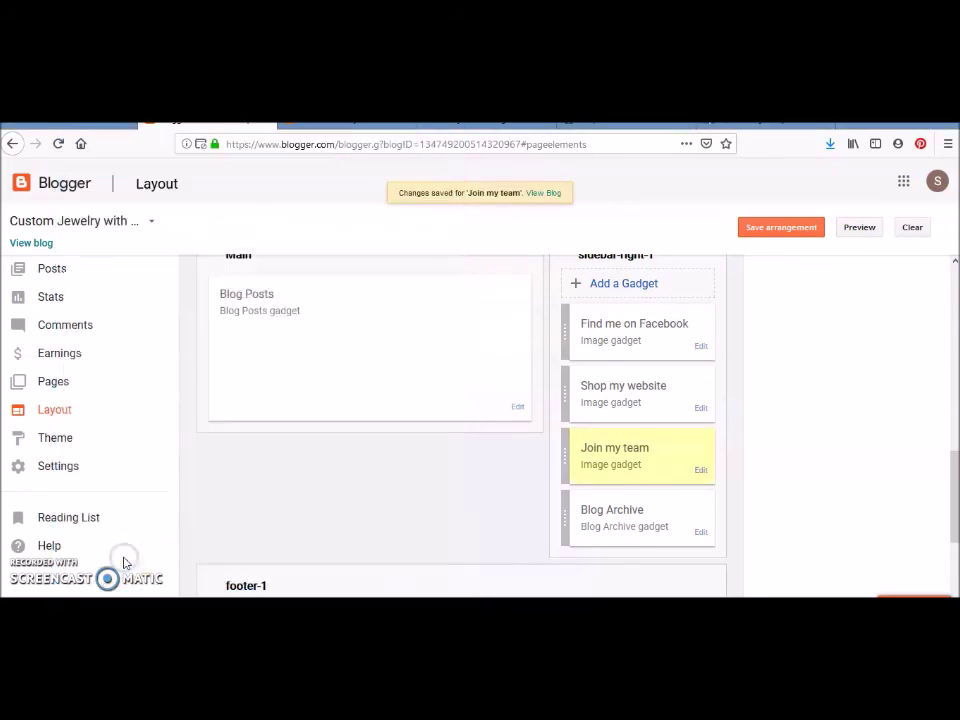
Step: Review the captions under the three sidebar images on the live blog, and return to the layout
{"action": "left_click", "coordinate": [31, 244]}
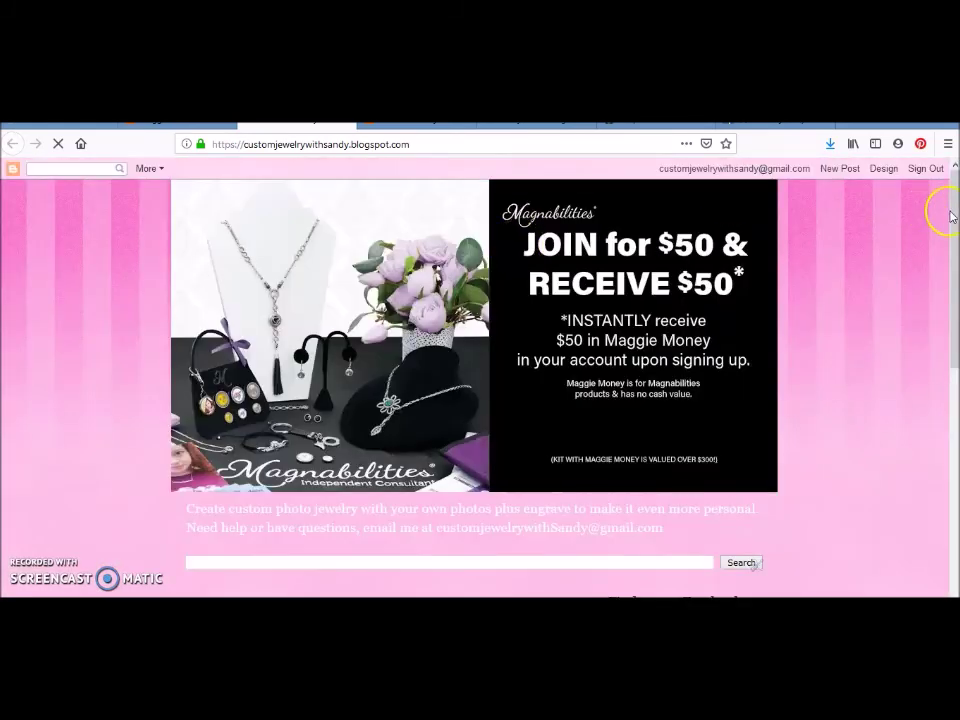
{"action": "left_click_drag", "start_coordinate": [952, 215], "coordinate": [955, 370]}
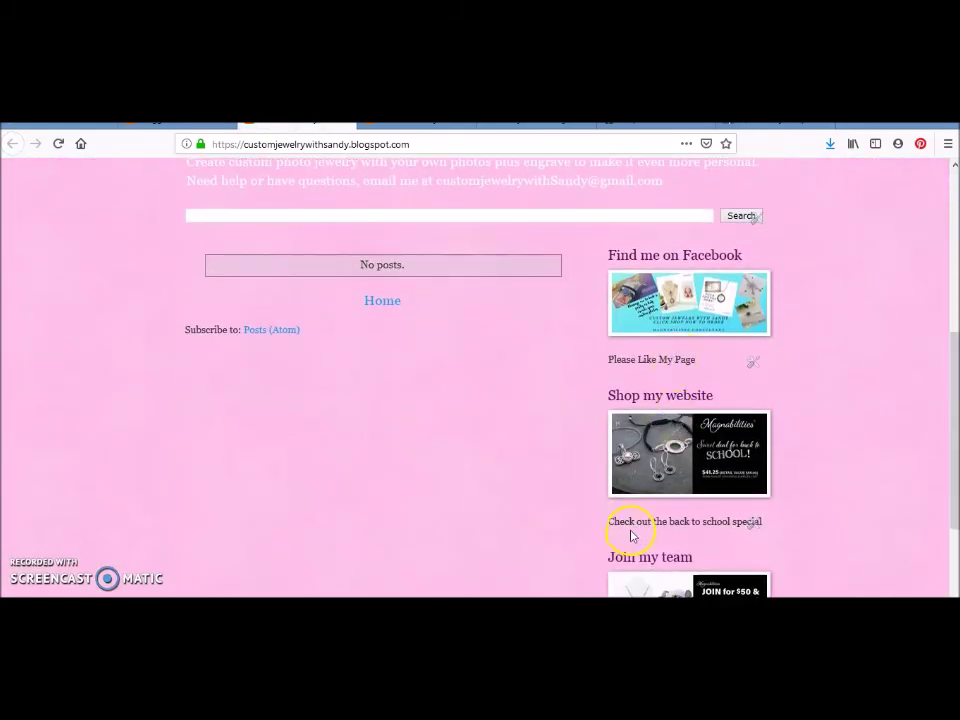
{"action": "scroll", "coordinate": [956, 370], "scroll_direction": "down", "scroll_amount": 3}
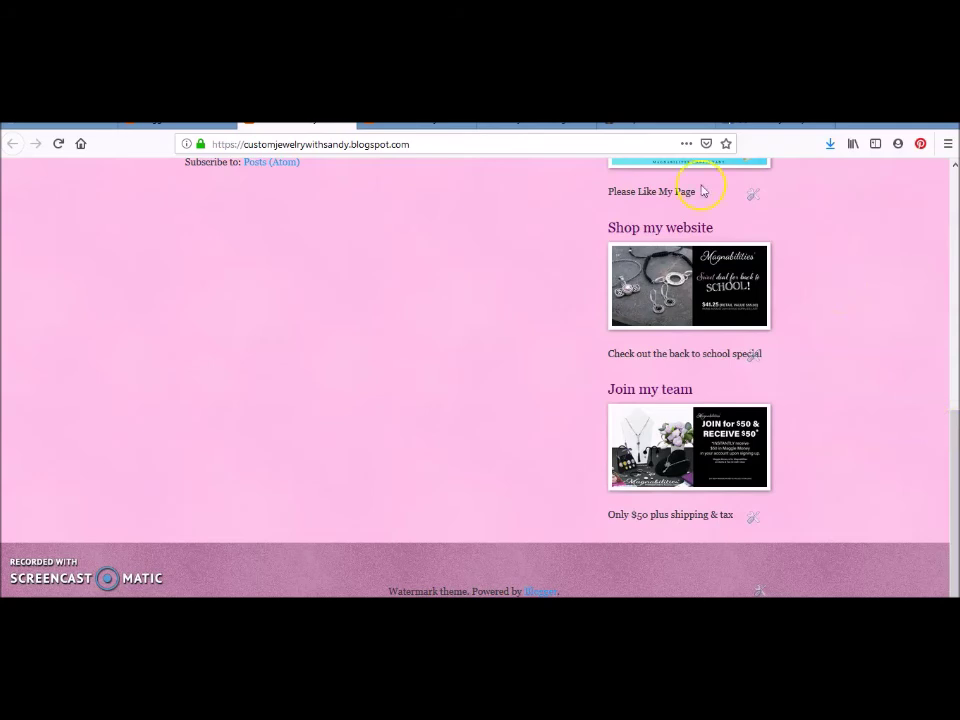
{"action": "left_click_drag", "start_coordinate": [955, 458], "coordinate": [951, 341]}
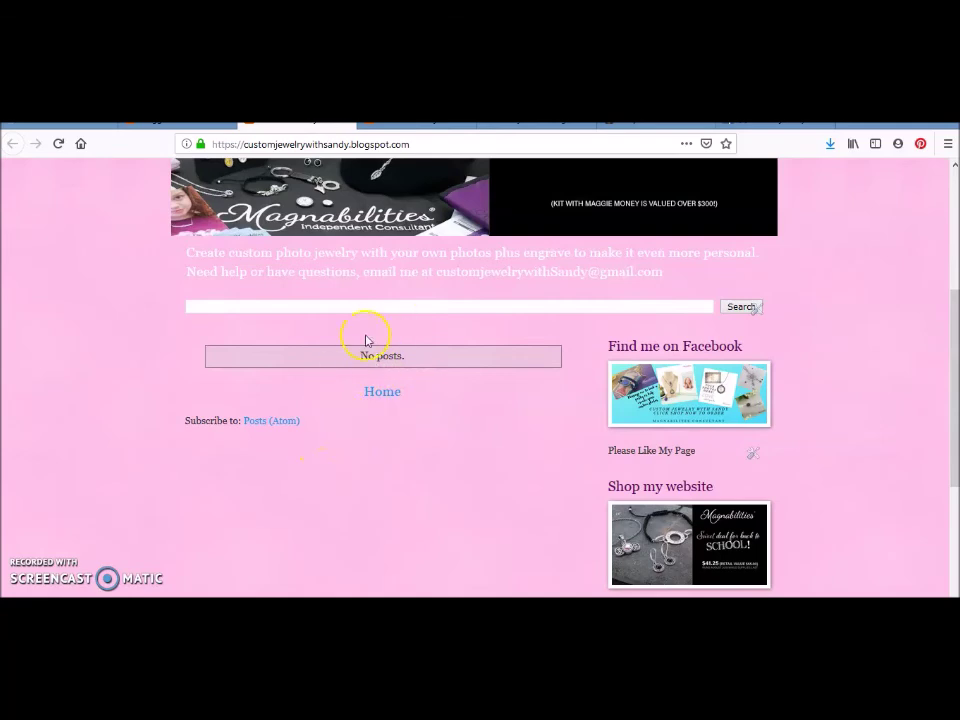
{"action": "scroll", "coordinate": [945, 296], "scroll_direction": "down", "scroll_amount": 2}
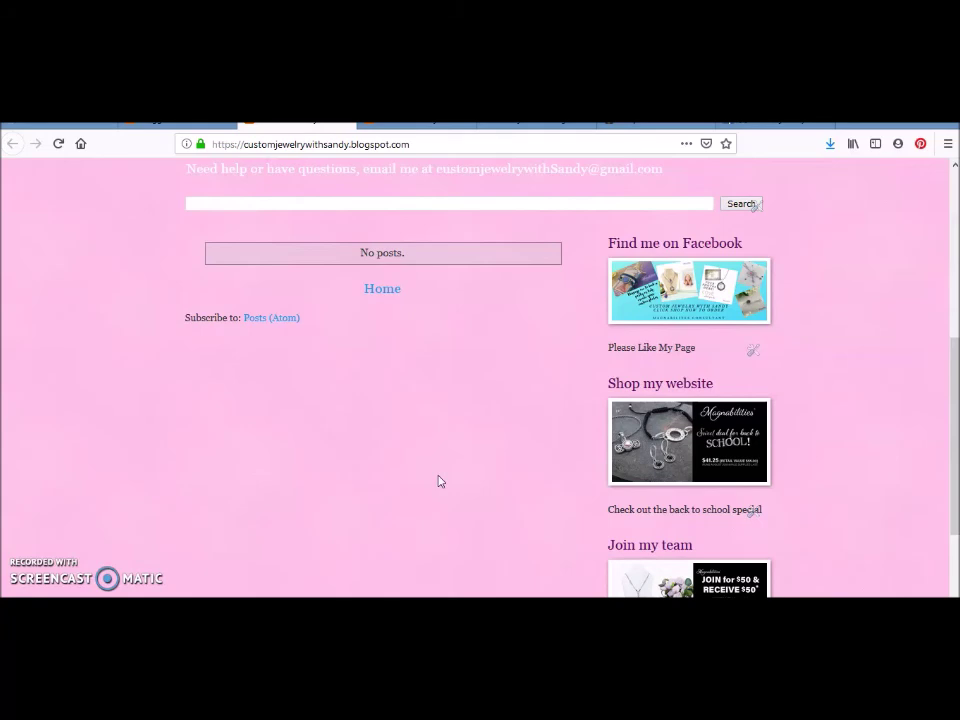
{"action": "left_click", "coordinate": [953, 364]}
{"action": "left_click_drag", "start_coordinate": [953, 378], "coordinate": [956, 454]}
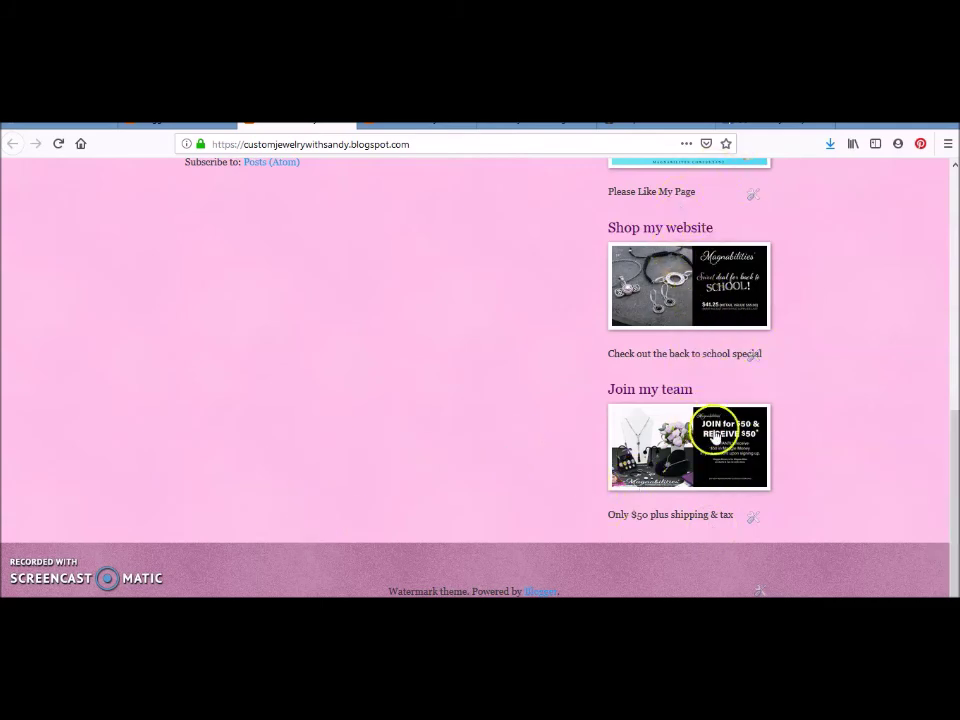
{"action": "left_click_drag", "start_coordinate": [955, 452], "coordinate": [949, 420]}
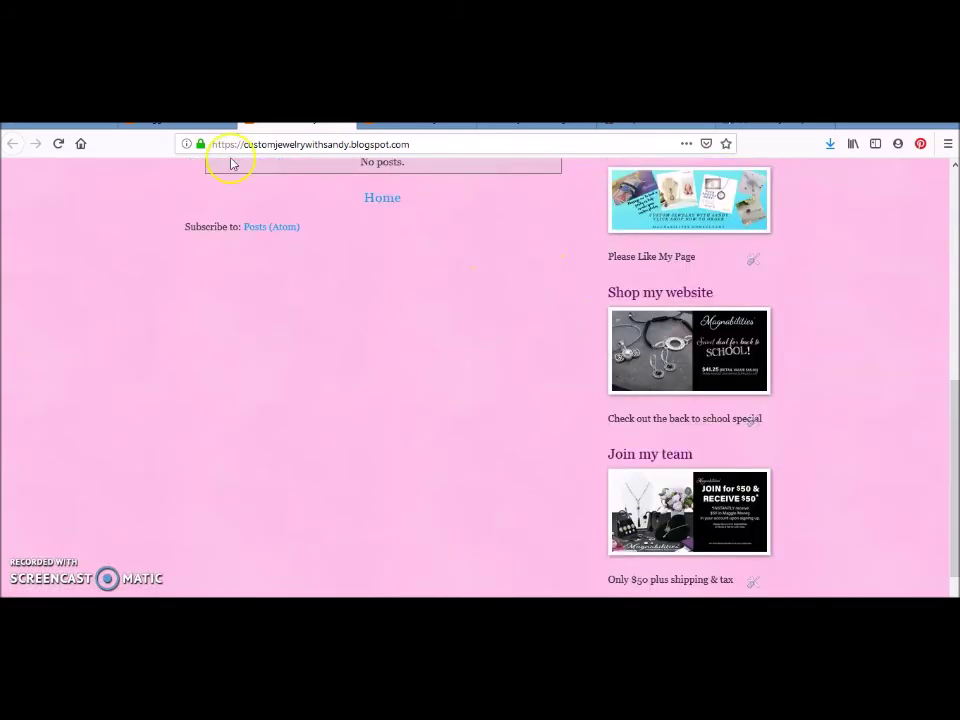
{"action": "left_click", "coordinate": [180, 122]}
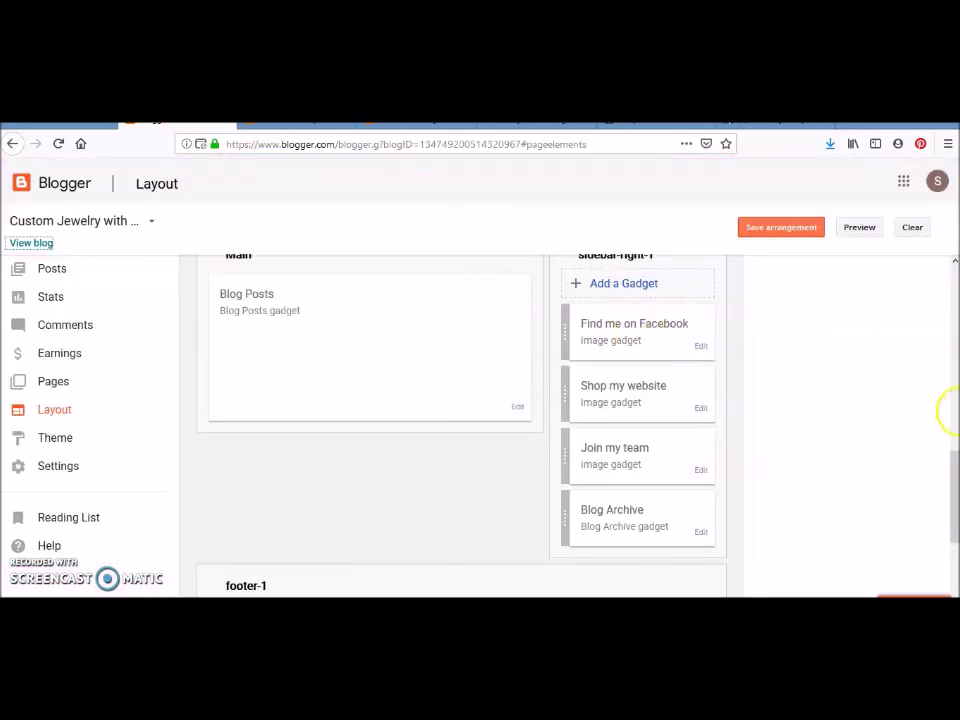
Step: Look over the footer sections and the gadgets offered for footer-1, closing the list without adding any
{"action": "left_click_drag", "start_coordinate": [948, 448], "coordinate": [951, 514]}
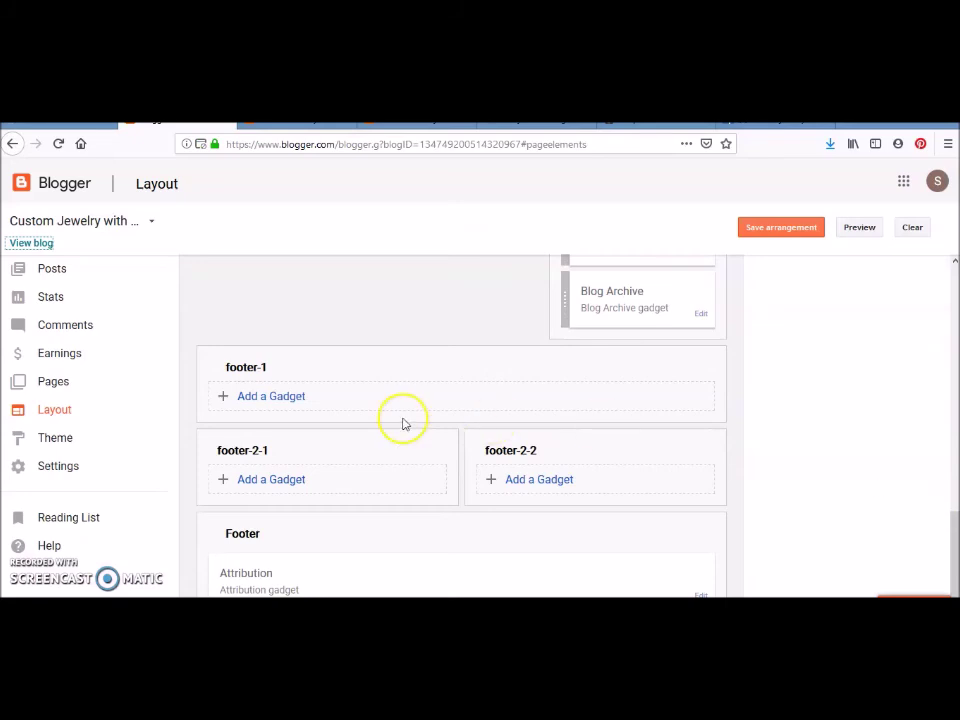
{"action": "left_click", "coordinate": [262, 396]}
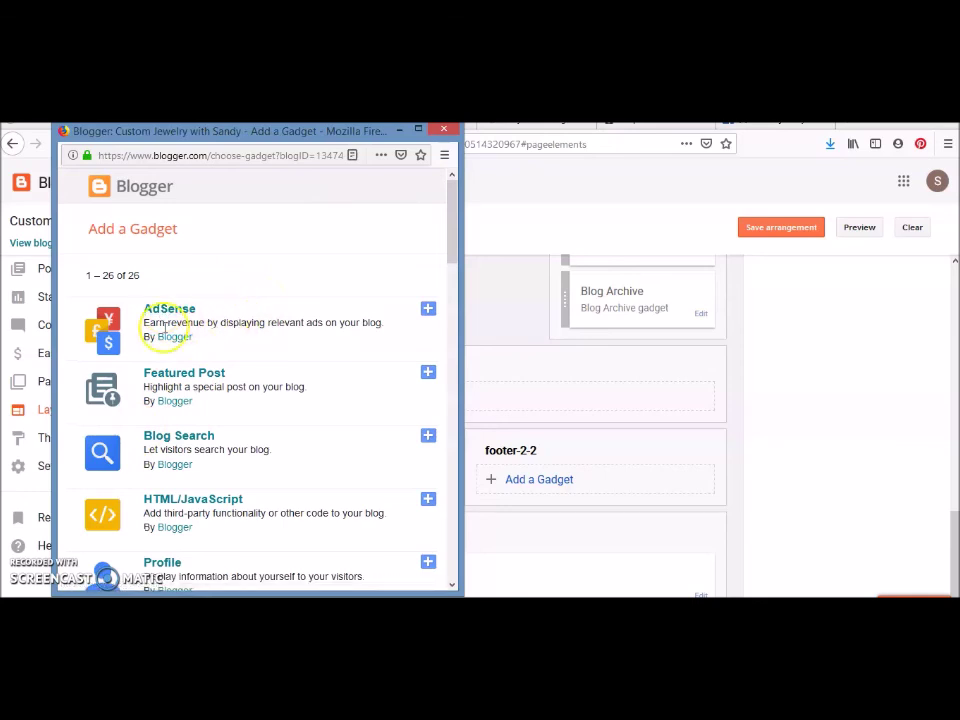
{"action": "left_click", "coordinate": [446, 131]}
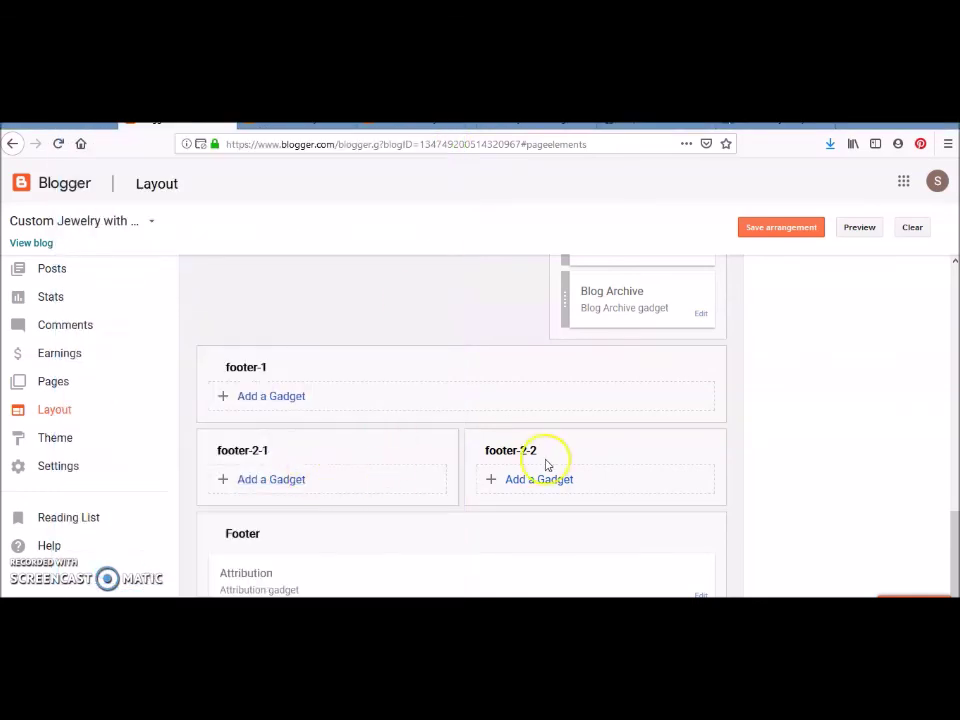
{"action": "left_click_drag", "start_coordinate": [950, 548], "coordinate": [953, 489]}
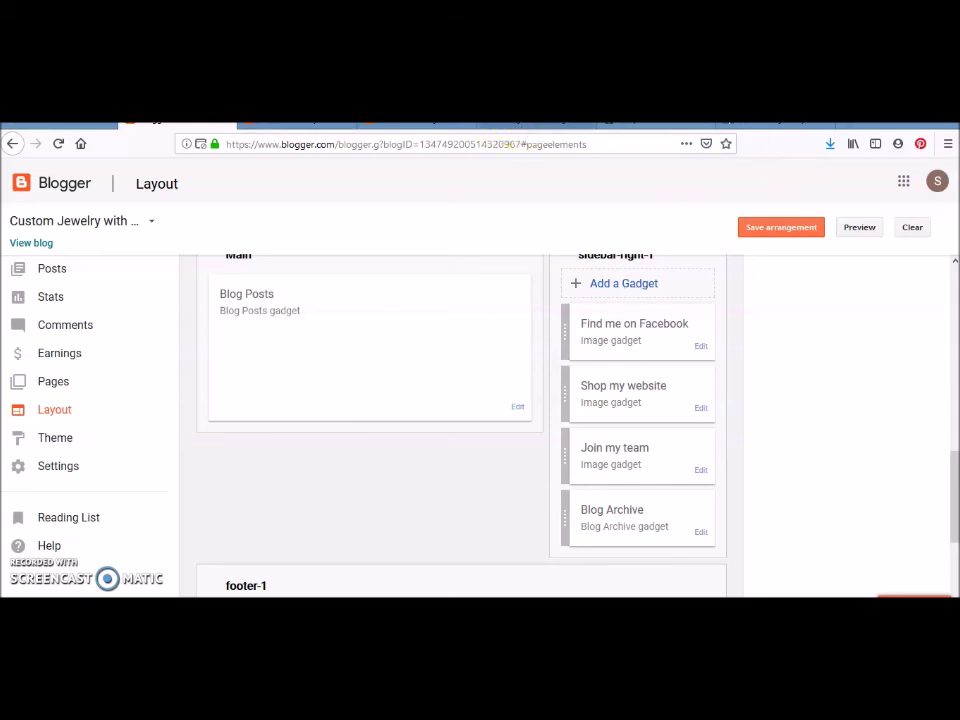
Step: View the Magnabilities shop website's home page and its account options, and return to the blog layout
{"action": "left_click", "coordinate": [507, 125]}
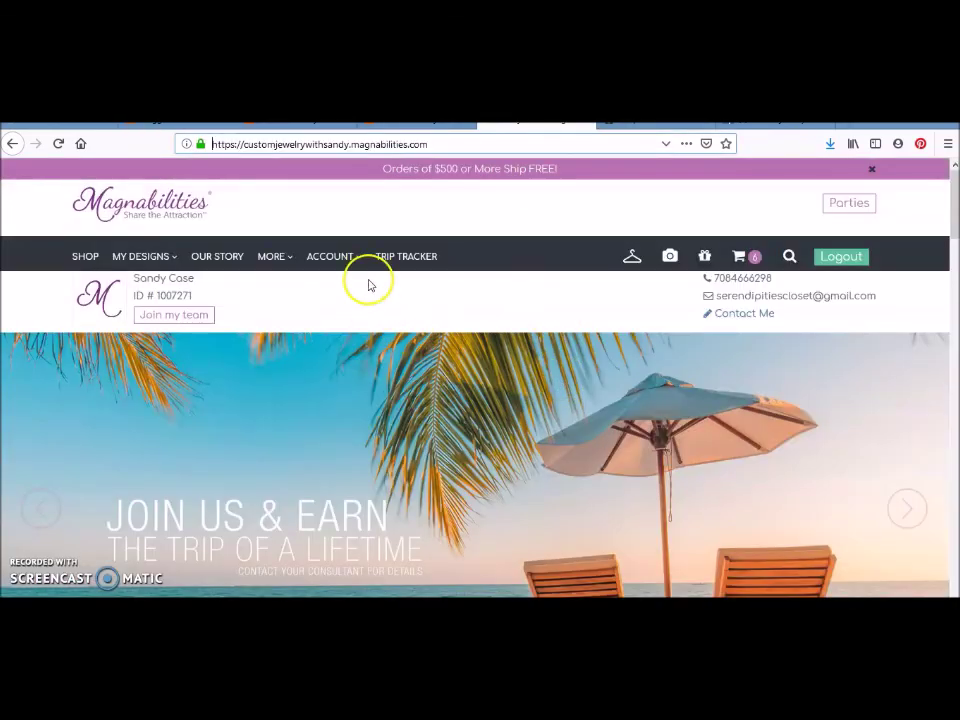
{"action": "mouse_move", "coordinate": [321, 259]}
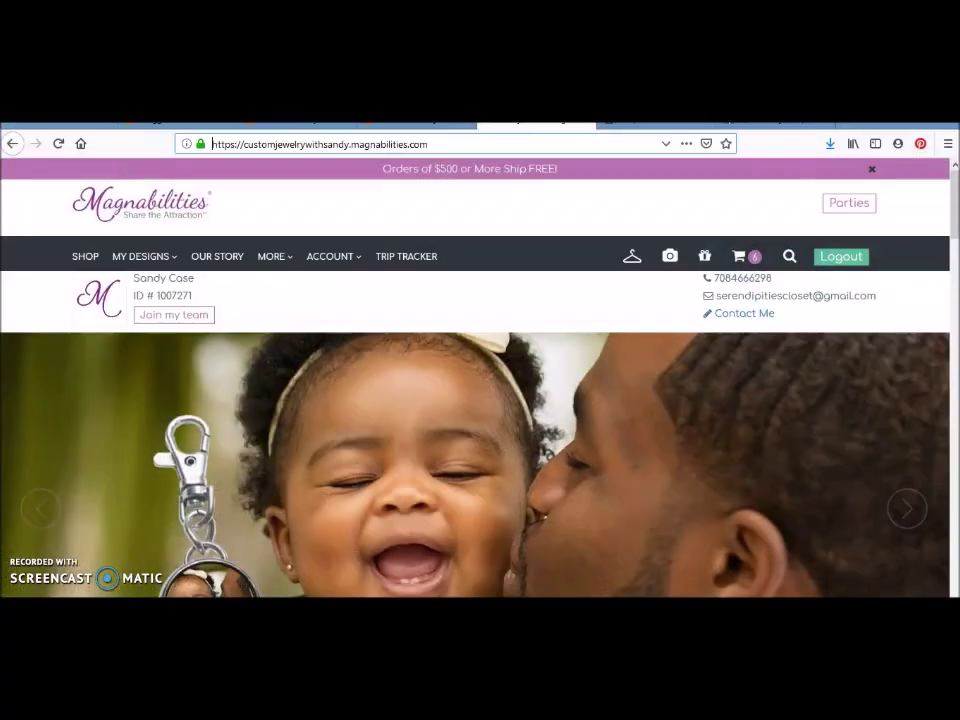
{"action": "left_click", "coordinate": [683, 612]}
{"action": "left_click", "coordinate": [185, 122]}
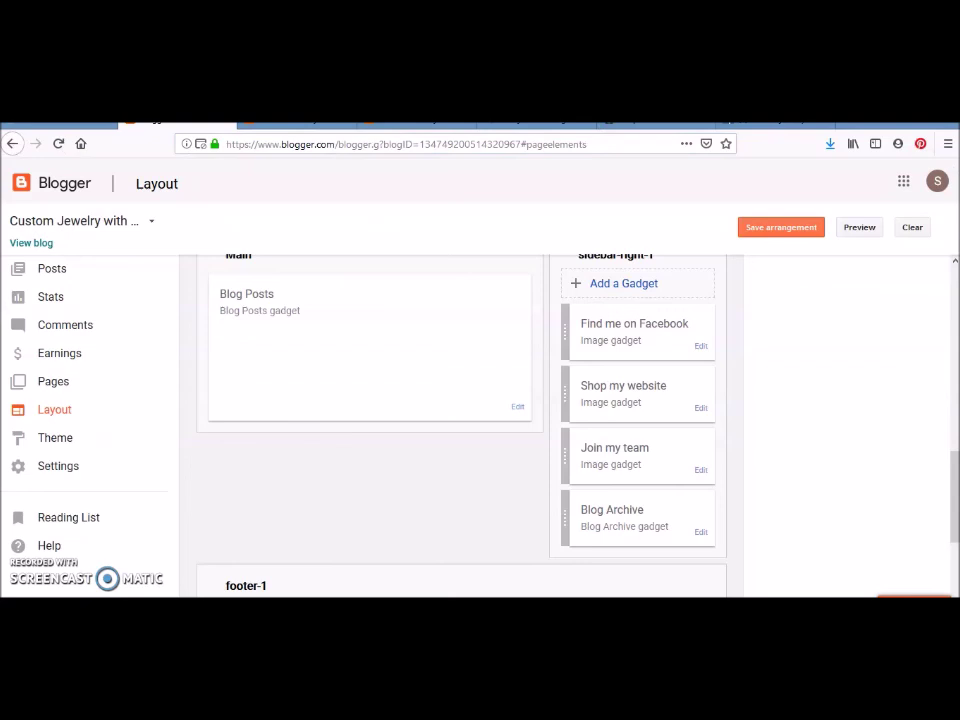